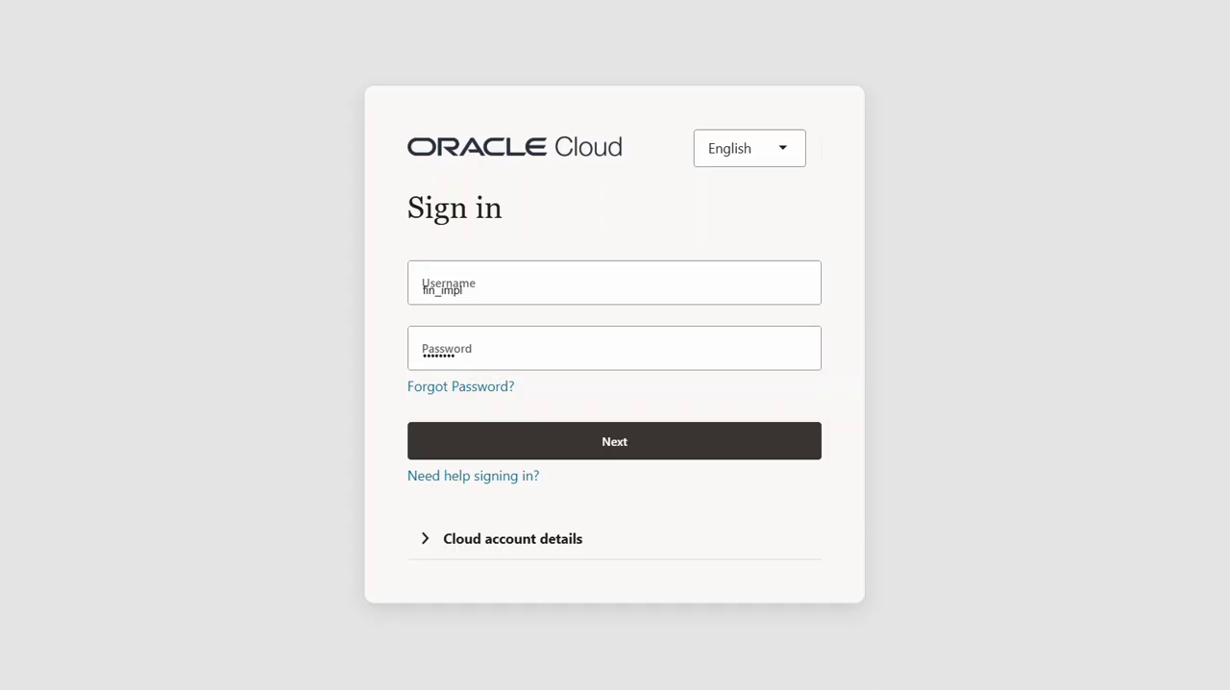
# Step: Switch to the BRD presentation in PowerPoint and review the TM Pvt Ltd business requirements
pyautogui.hotkey('alt', 'Tab')
pyautogui.hotkey('alt', 'Tab')
pyautogui.hotkey('alt', 'Tab')
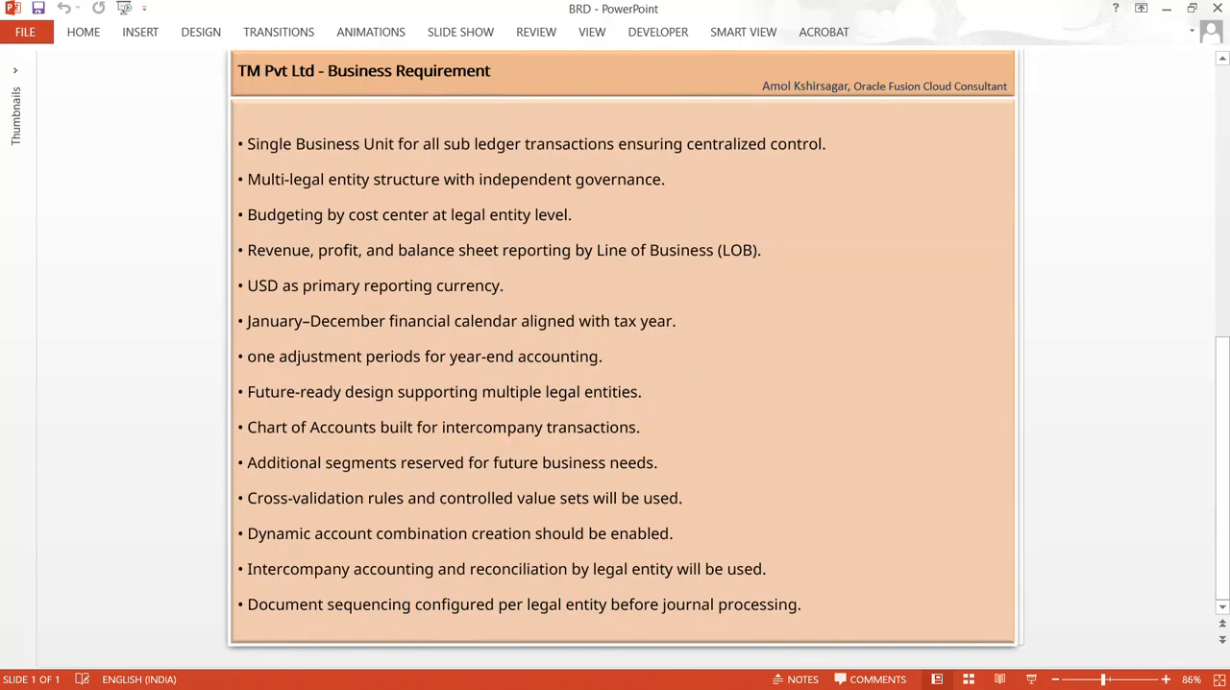
# Step: Switch back to the Oracle Cloud sign-in page in Chrome and sign in with the prefilled credentials
pyautogui.hotkey('alt', 'Tab')
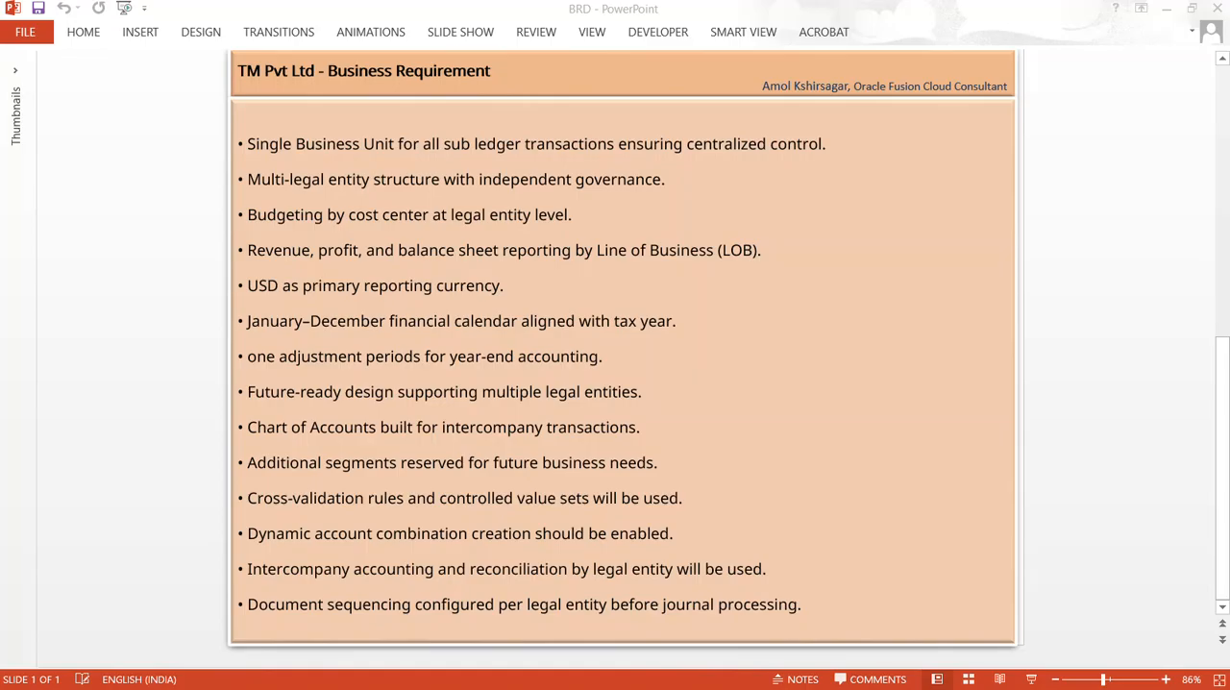
pyautogui.hotkey('alt', 'Tab')
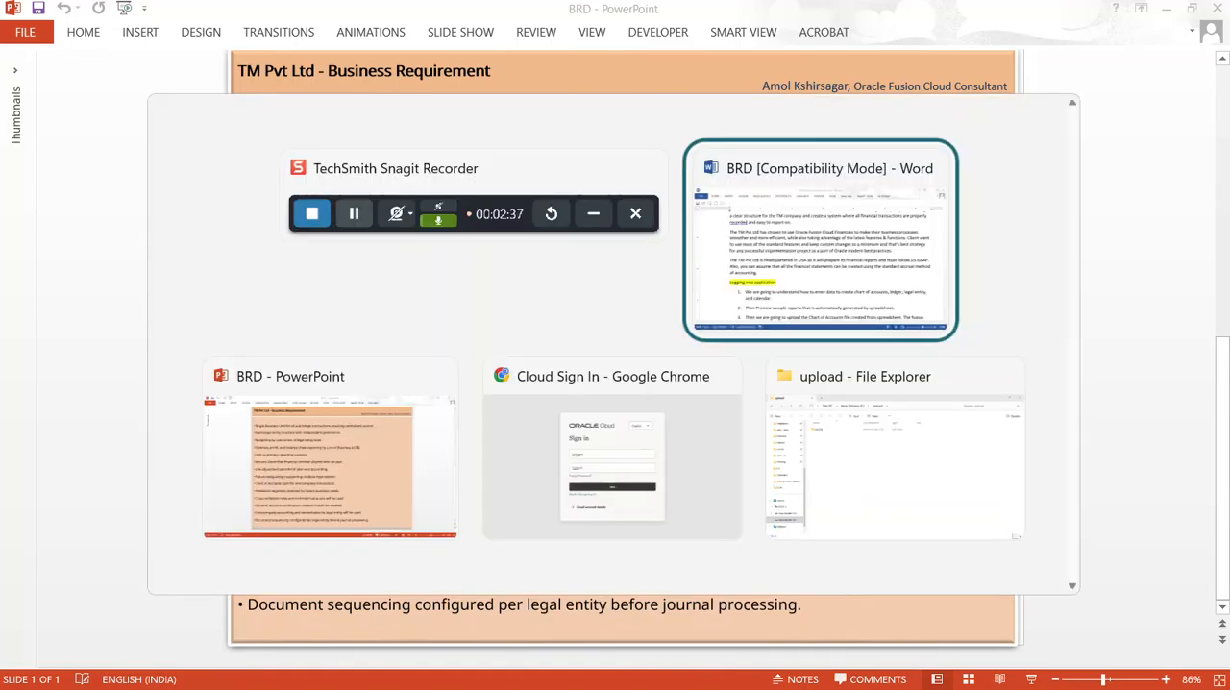
pyautogui.hotkey('alt', 'Tab')
pyautogui.hotkey('alt', 'Tab')
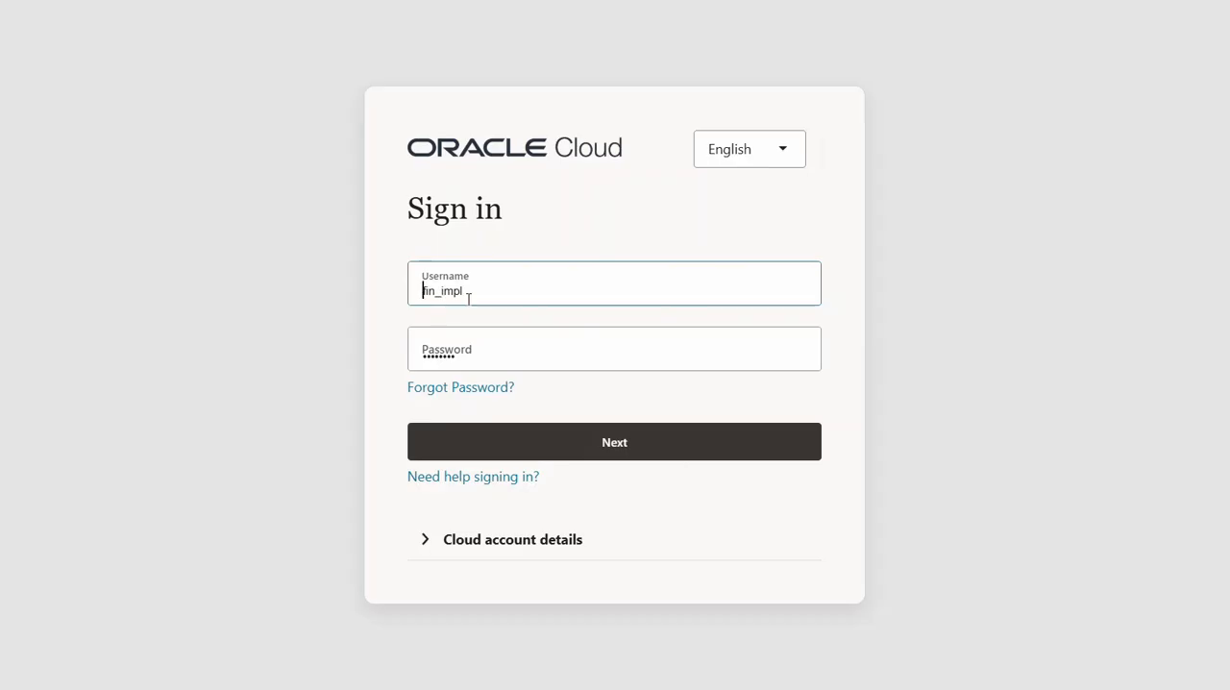
pyautogui.click(585, 451)
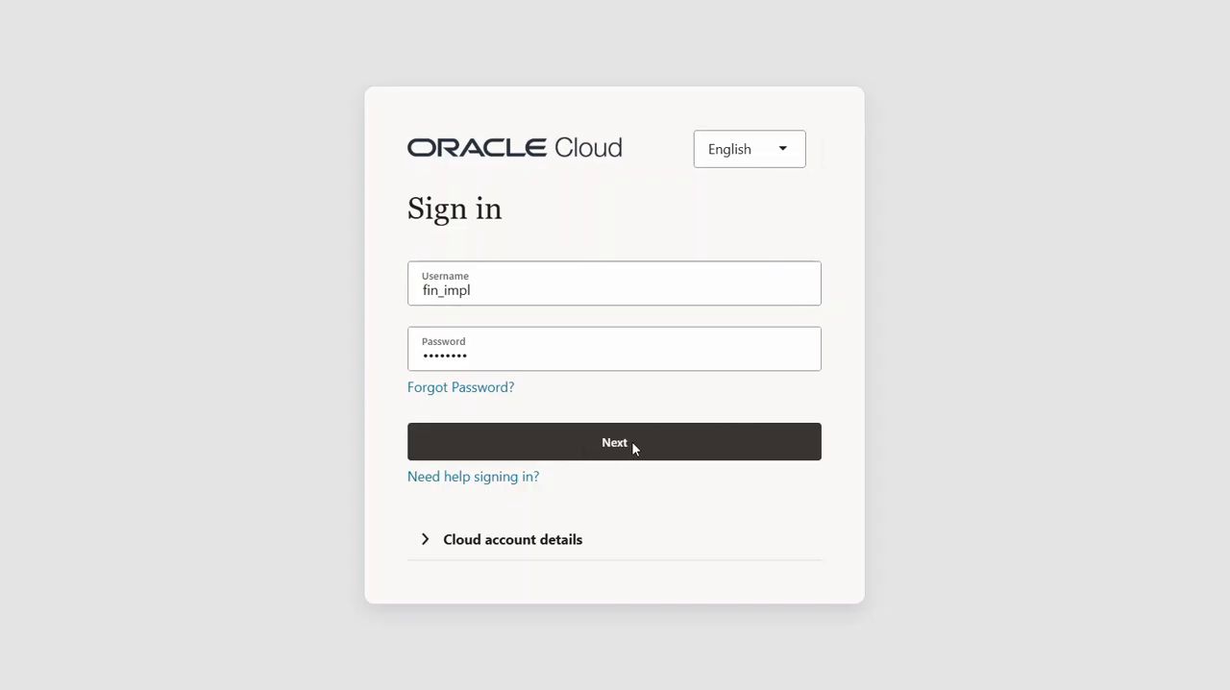
# Step: Return to the BRD presentation in PowerPoint to go over the requirements list again
pyautogui.hotkey('alt', 'Tab')
pyautogui.hotkey('alt', 'Tab')
pyautogui.hotkey('alt', 'Tab')
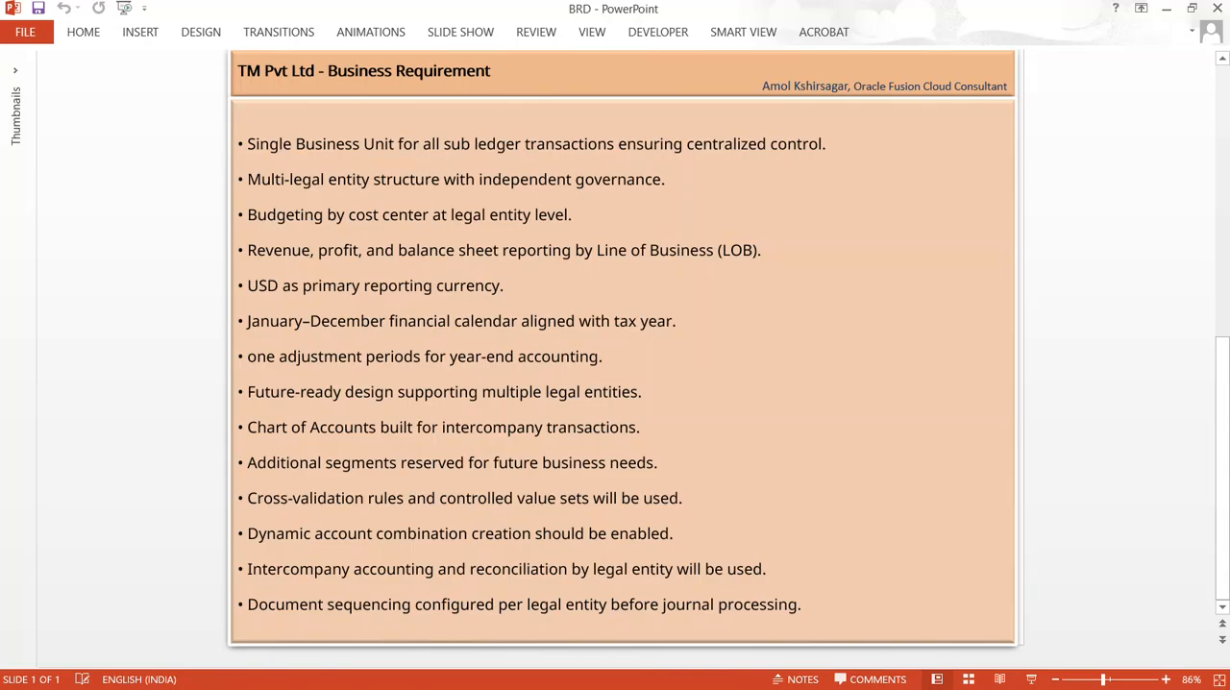
# Step: Switch to Oracle Cloud in Chrome and open Setup and Maintenance with the Financials offering selected
pyautogui.hotkey('alt', 'Tab')
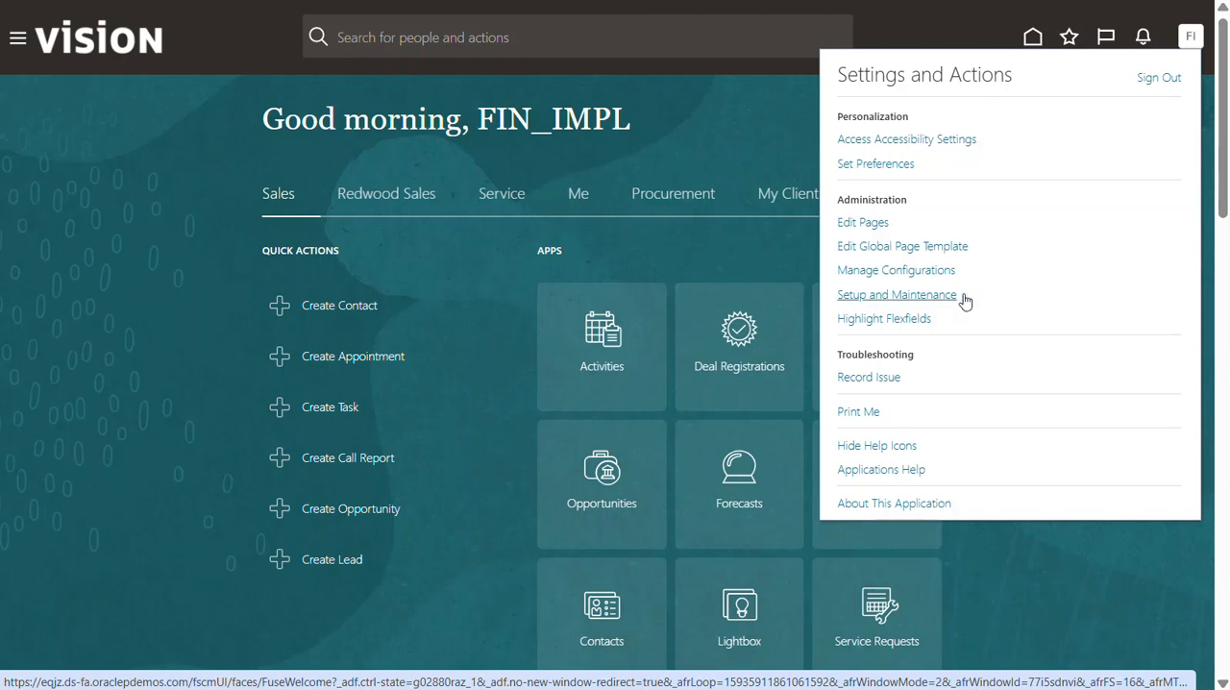
pyautogui.click(893, 296)
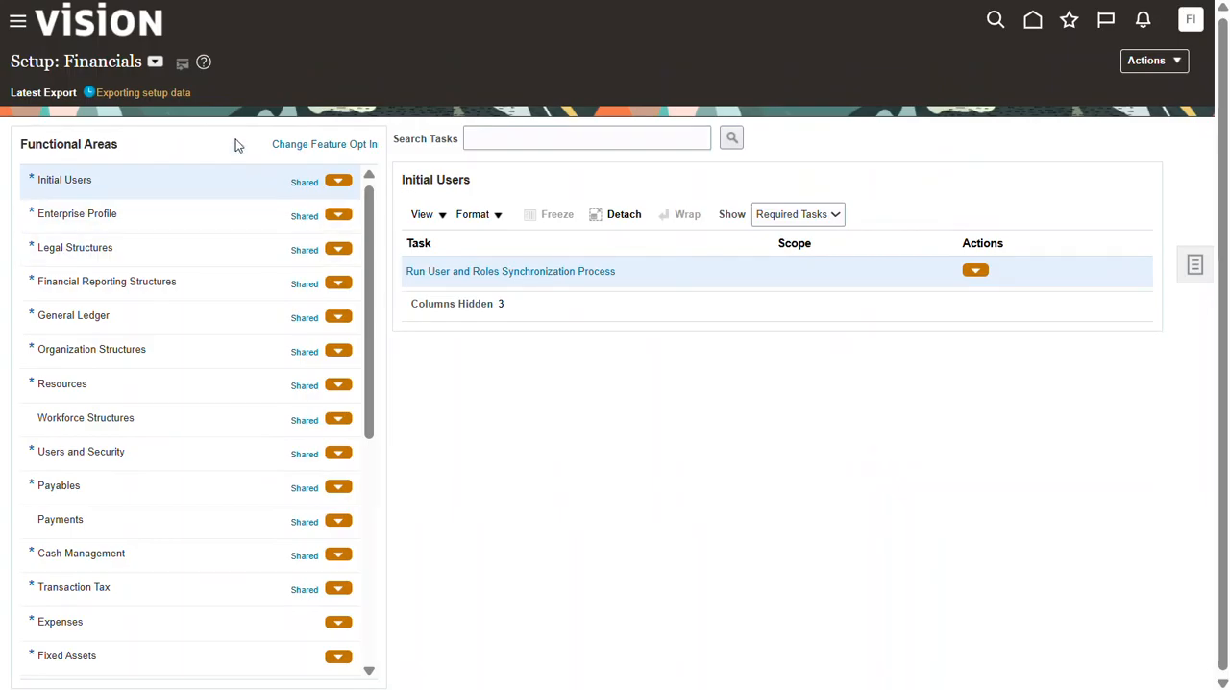
pyautogui.click(154, 64)
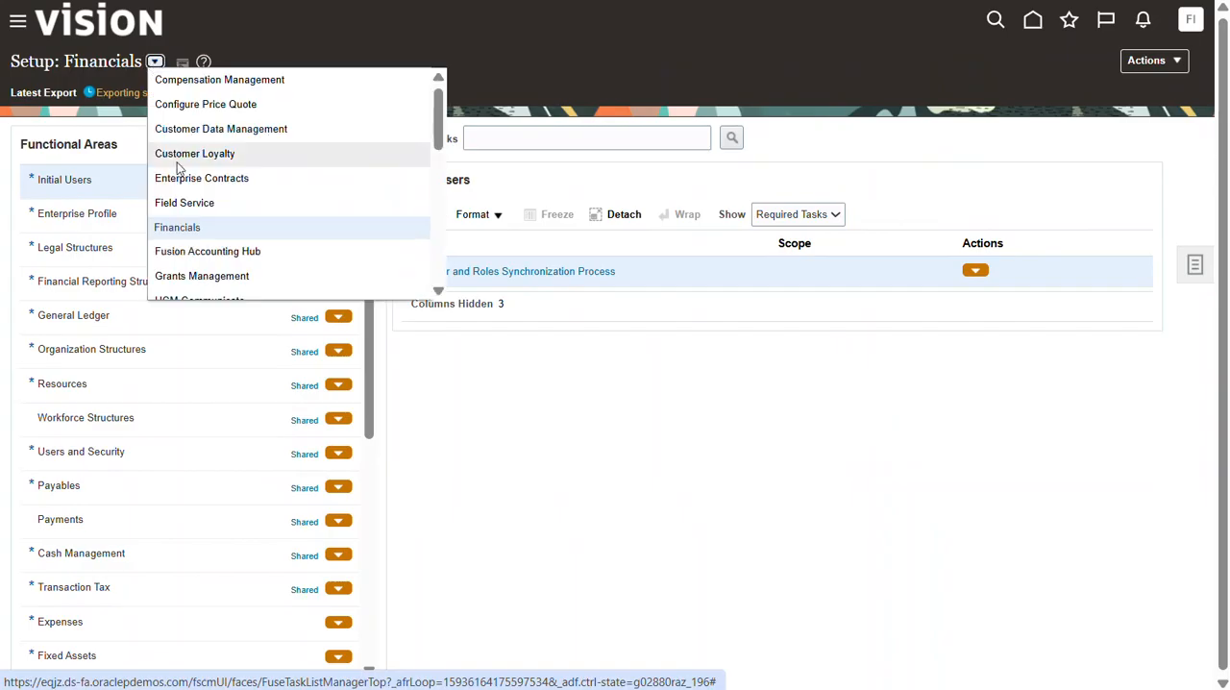
pyautogui.click(180, 237)
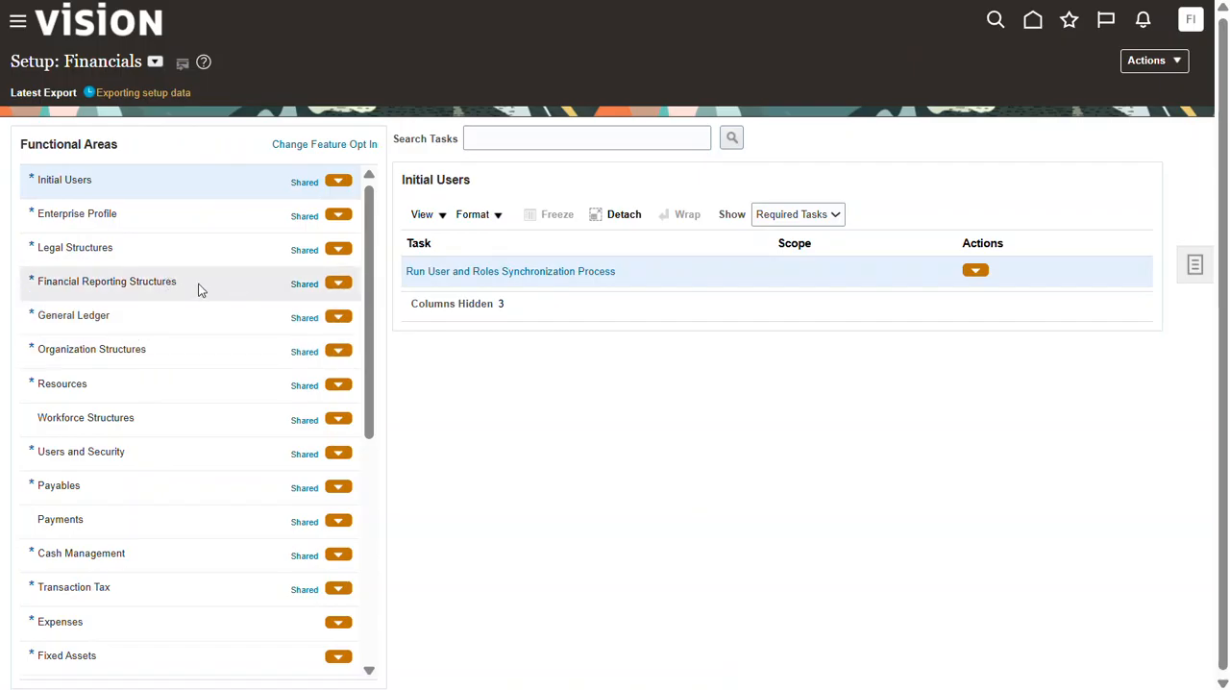
# Step: Show all tasks for the Financial Reporting Structures functional area
pyautogui.click(106, 285)
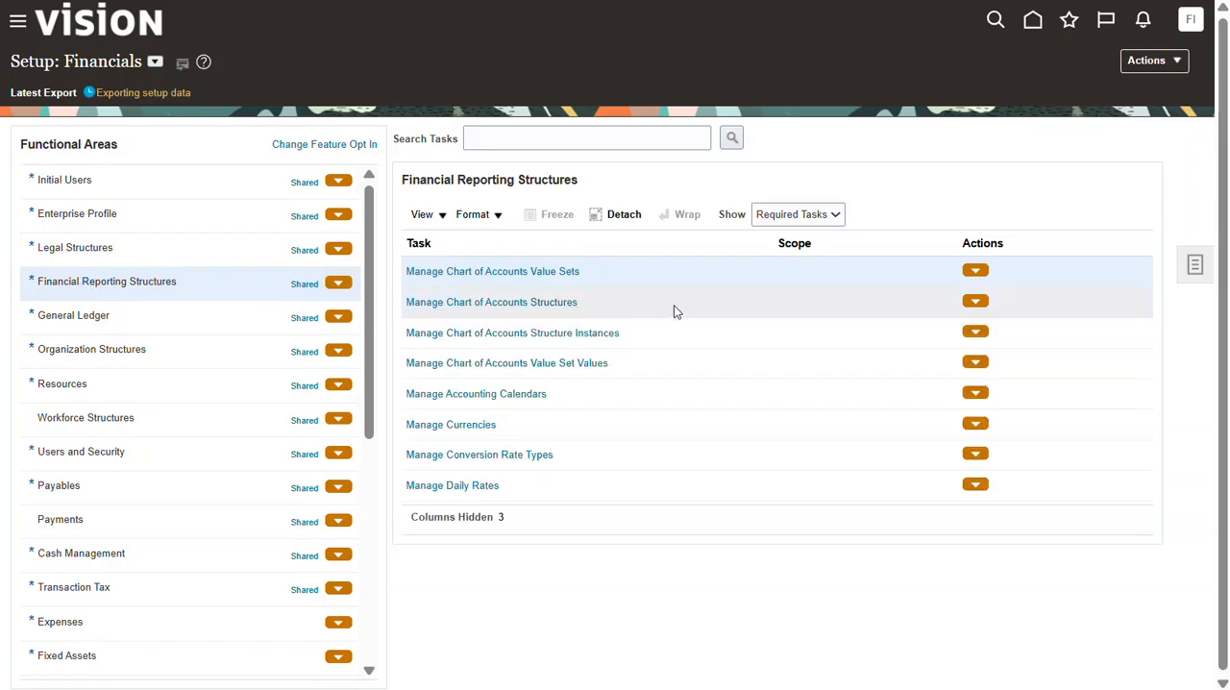
pyautogui.click(814, 216)
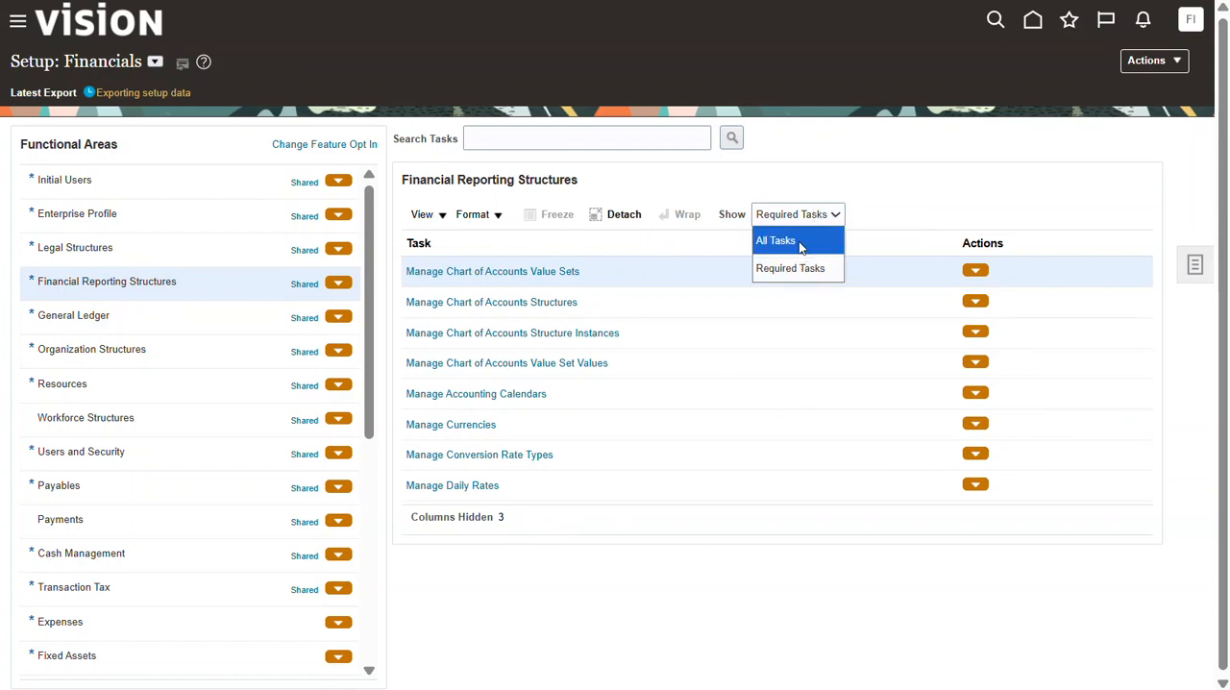
pyautogui.click(797, 241)
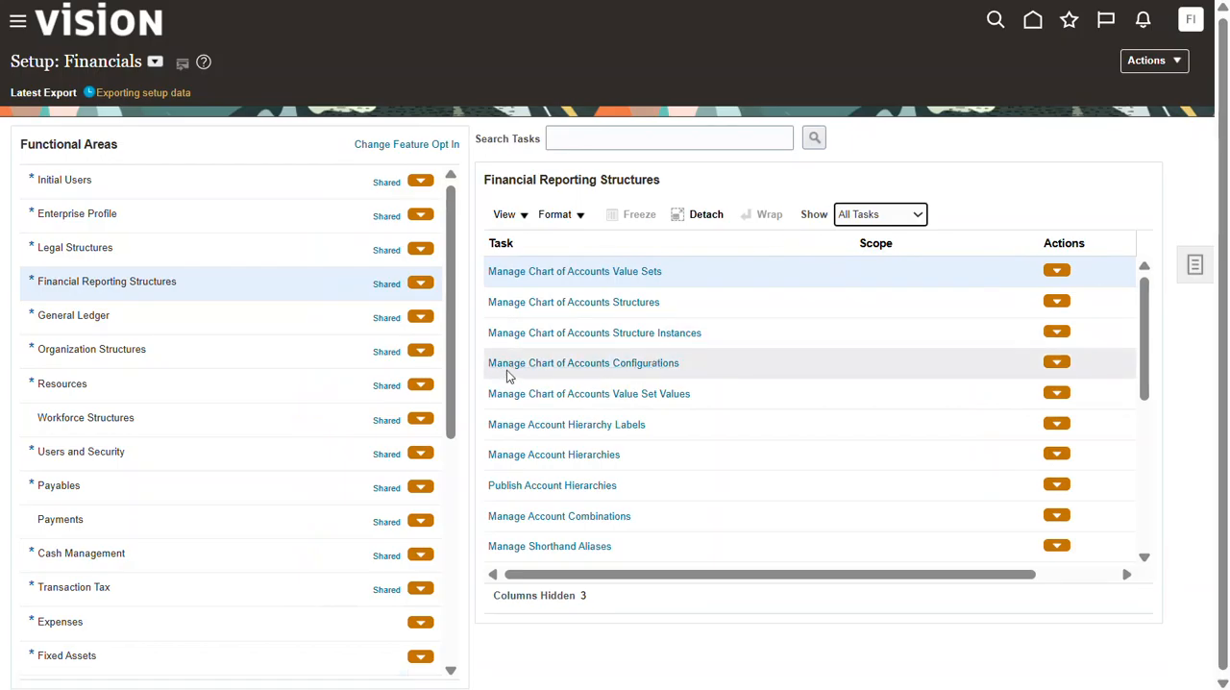
# Step: Open the Manage Chart of Accounts Configurations task and download the setup template
pyautogui.click(649, 364)
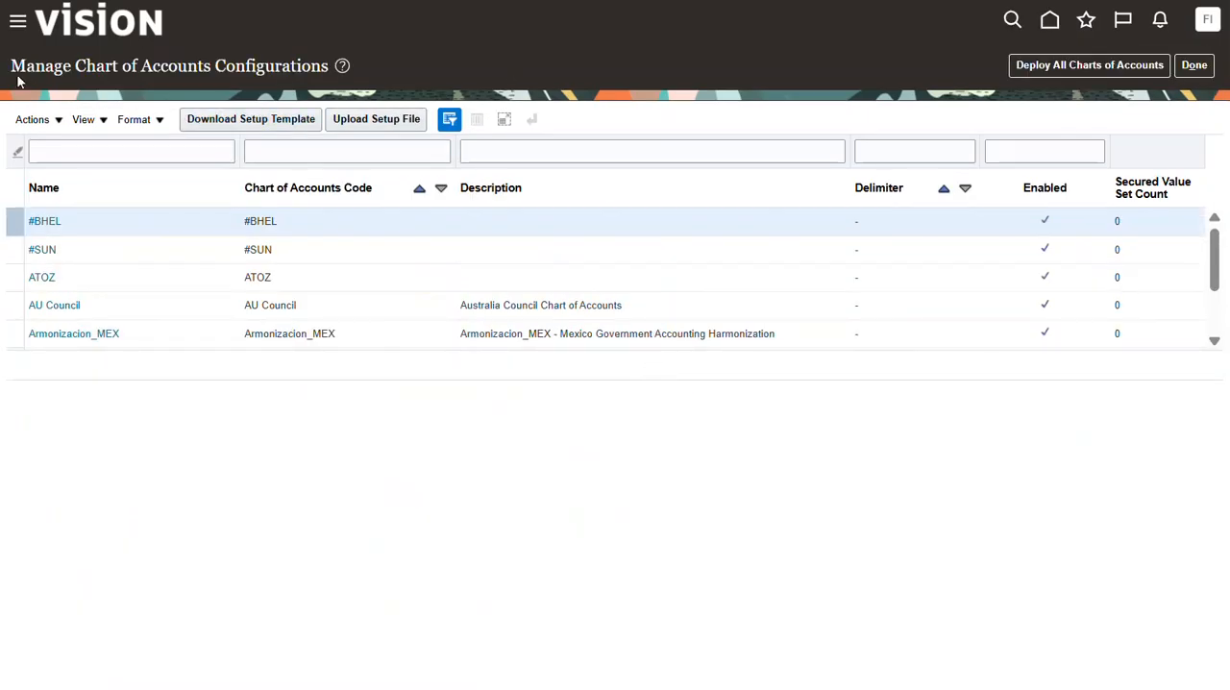
pyautogui.moveTo(14, 68); pyautogui.dragTo(303, 65)
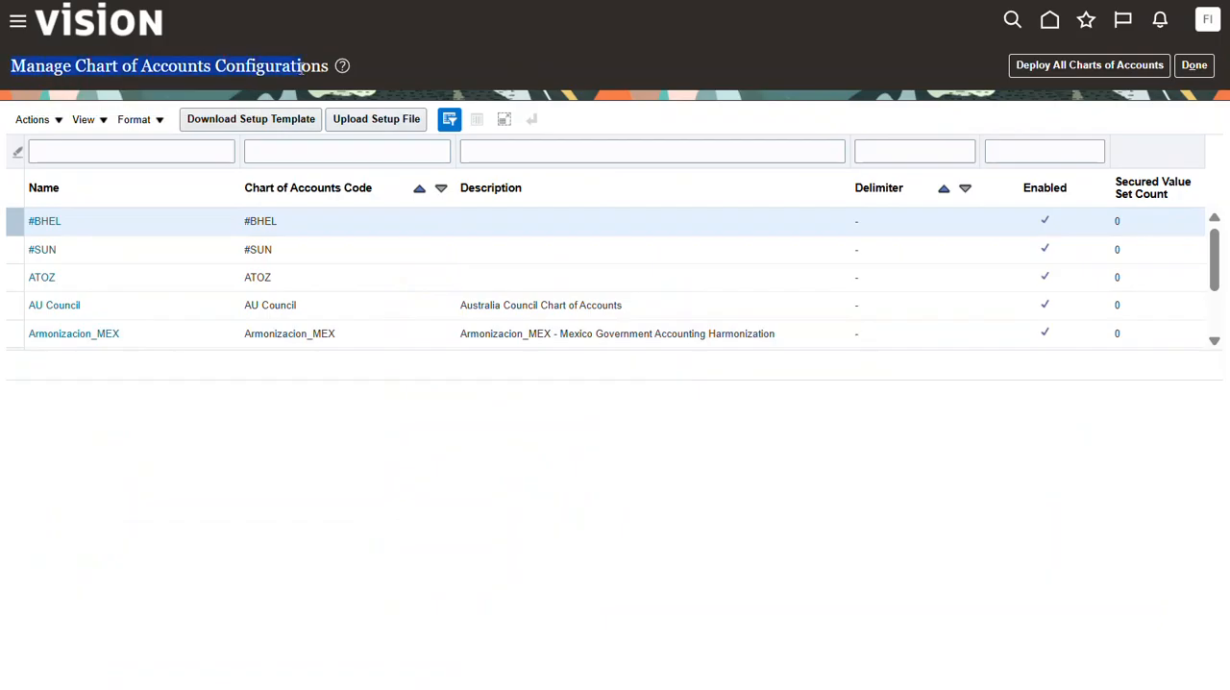
pyautogui.click(267, 126)
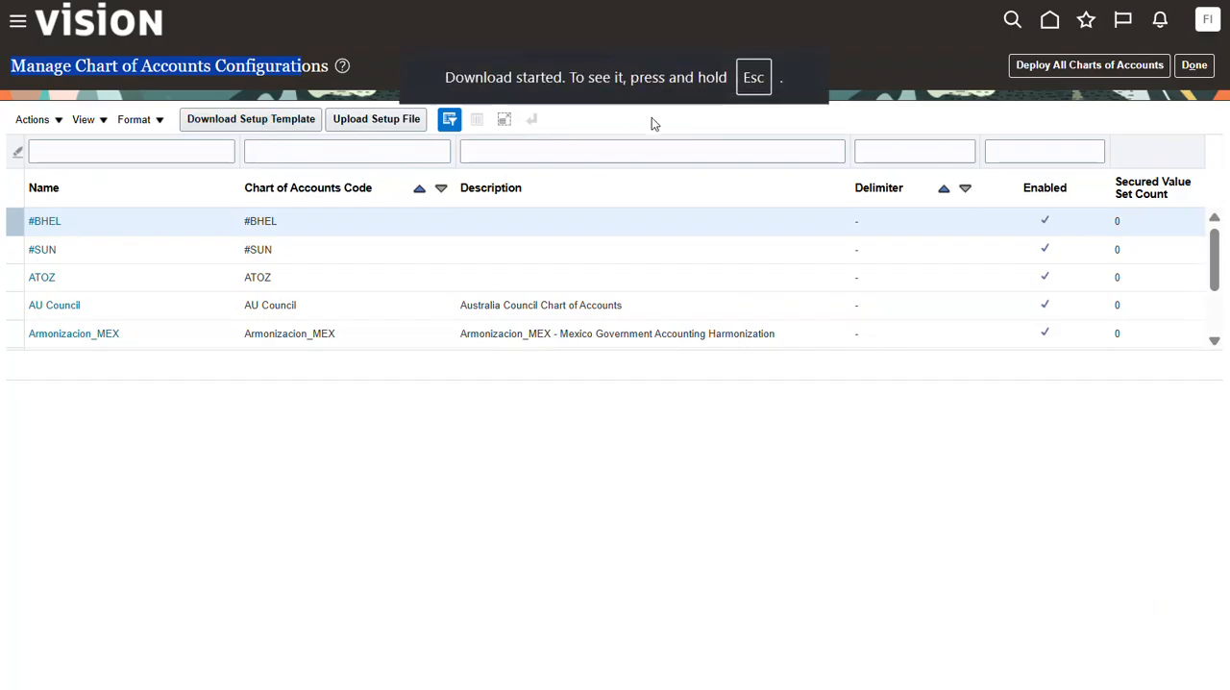
# Step: Switch to File Explorer, open RapidImplementationForGeneralLedger (4) from the Downloads folder in Excel, and enable editing
pyautogui.hotkey('alt', 'Tab')
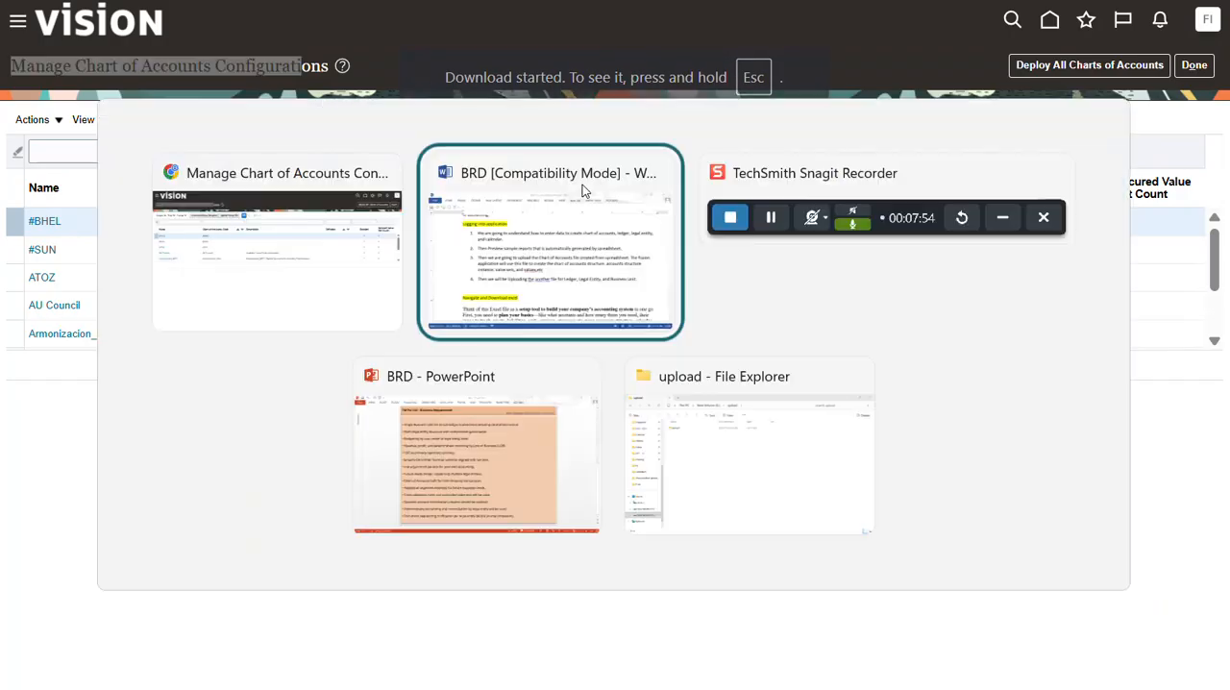
pyautogui.hotkey('alt', 'Tab')
pyautogui.hotkey('alt', 'Tab')
pyautogui.hotkey('alt', 'Tab')
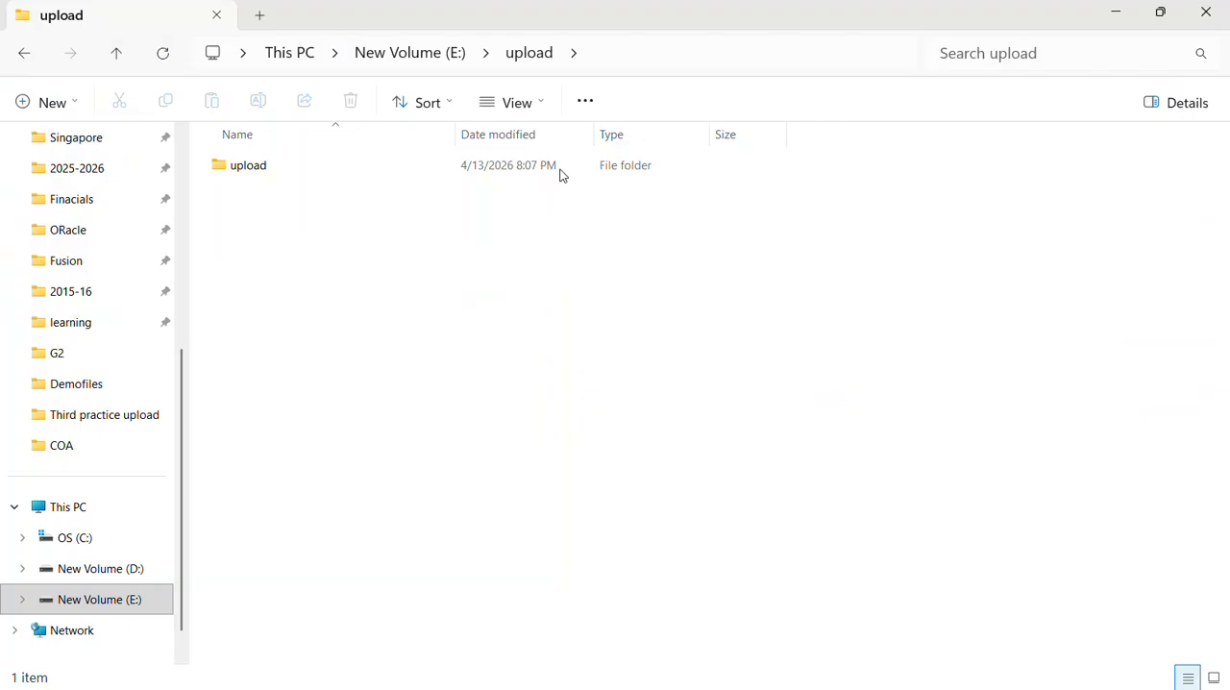
pyautogui.scroll(5, 169, 165)
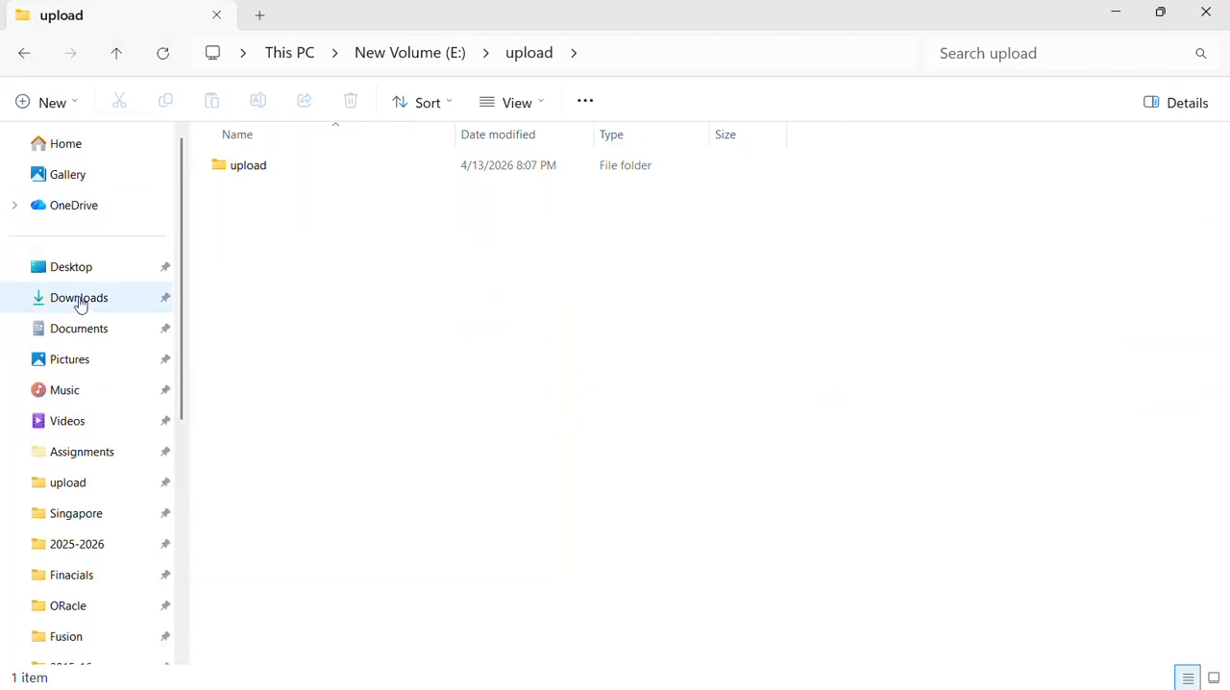
pyautogui.click(83, 300)
pyautogui.doubleClick(365, 219)
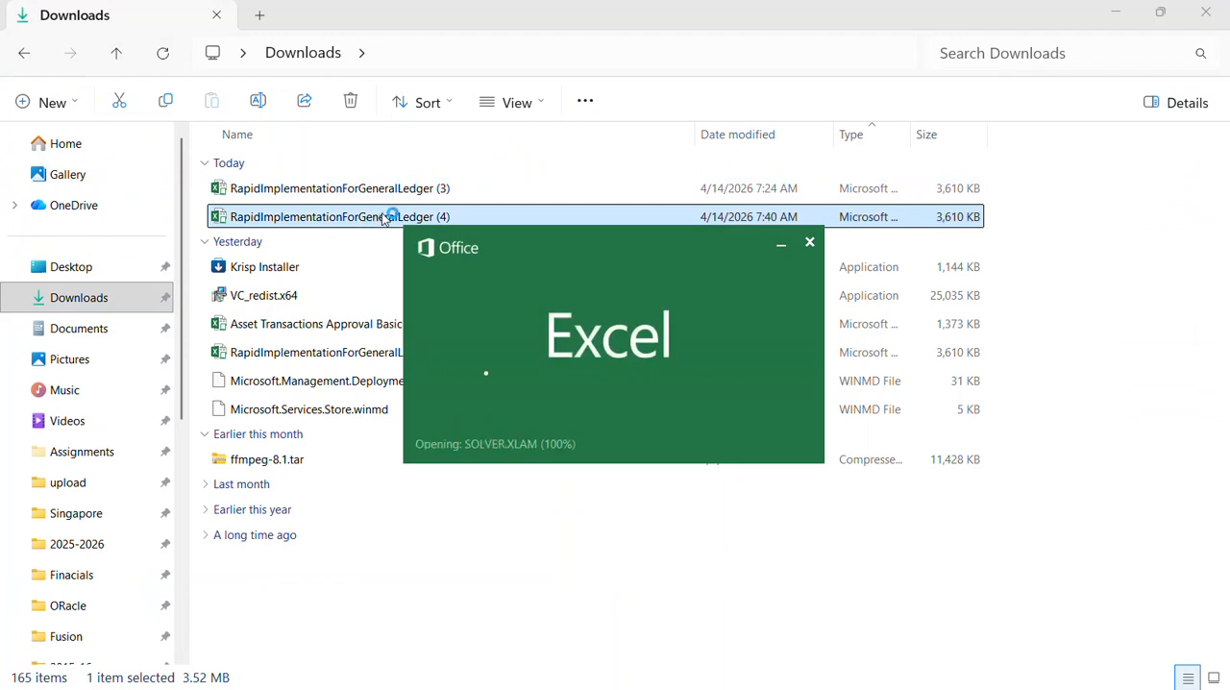
pyautogui.scroll(-5, 187, 244)
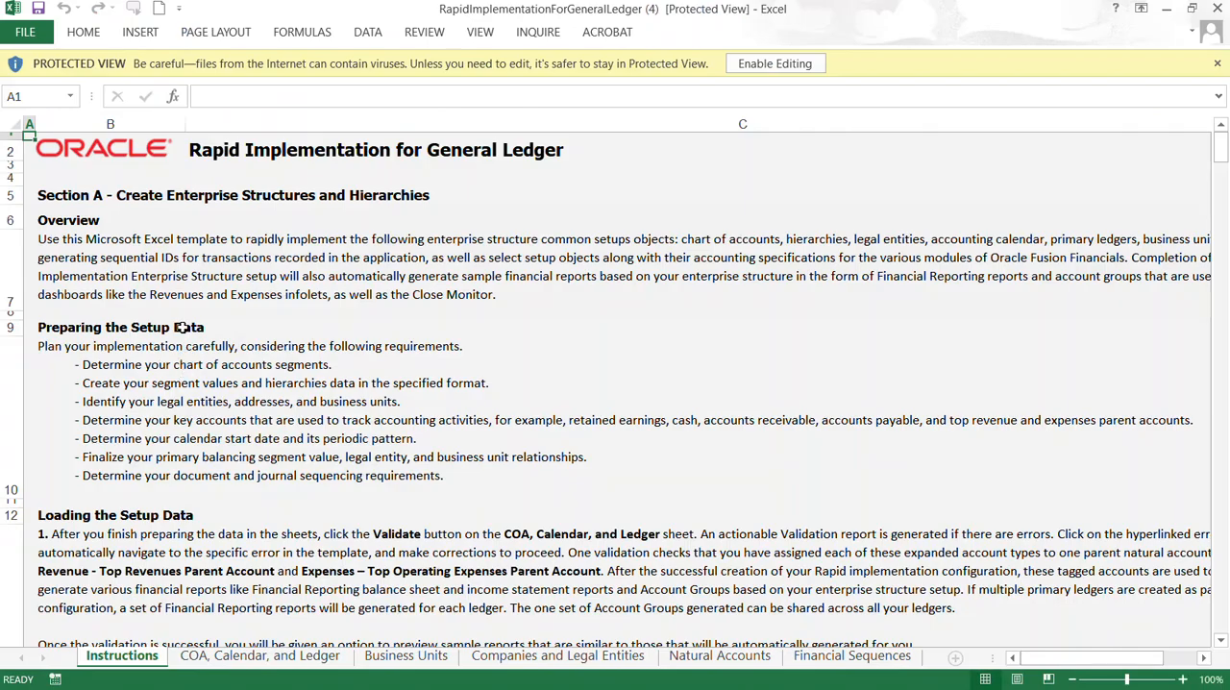
pyautogui.click(771, 65)
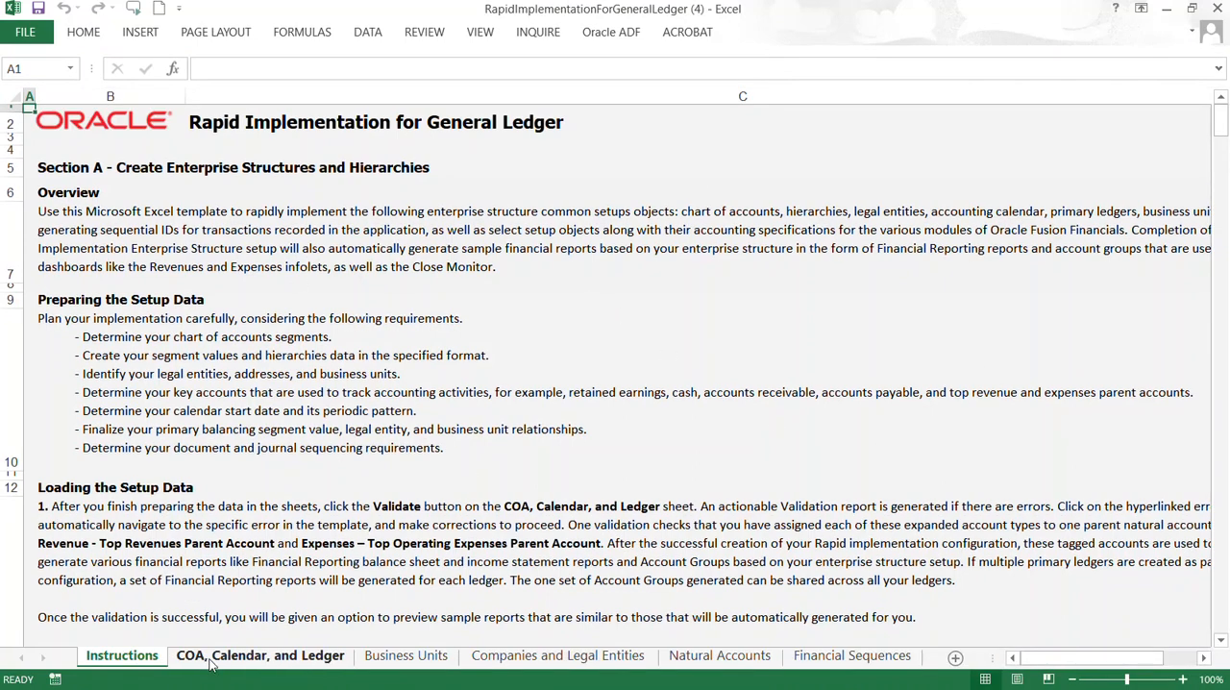
# Step: Read through the Instructions sheet, covering the overview, setup data preparation, data loading, sample template and Section B on hierarchies
pyautogui.click(245, 663)
pyautogui.click(135, 654)
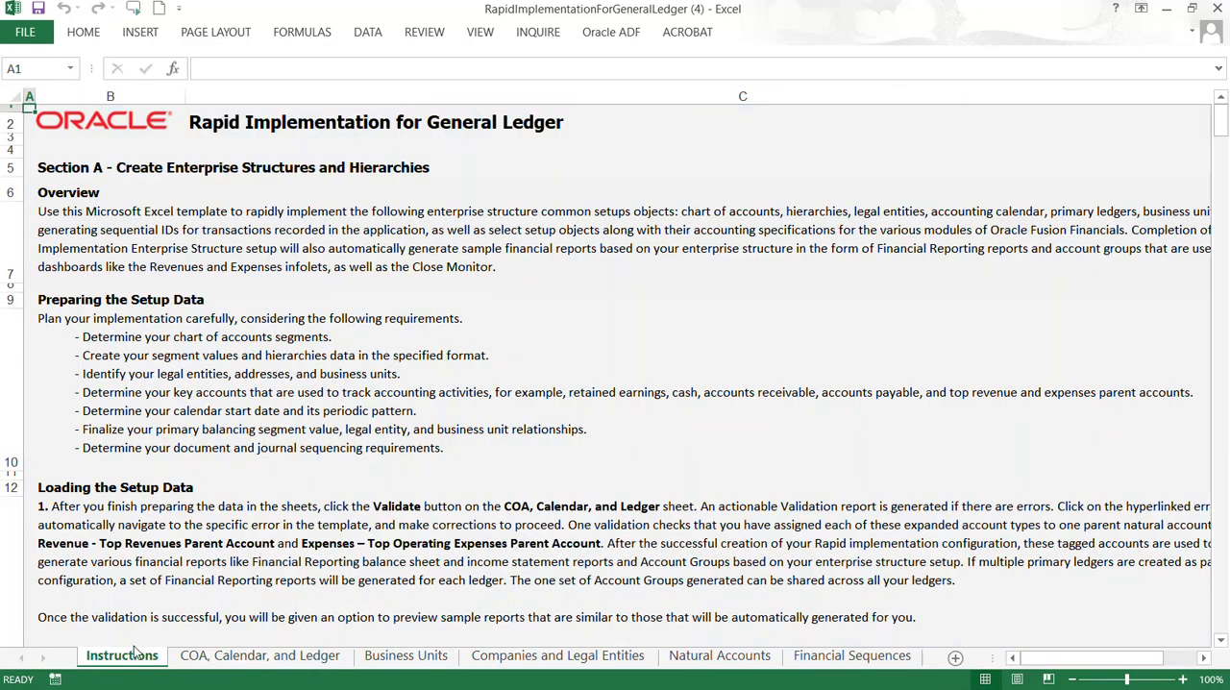
pyautogui.click(332, 167)
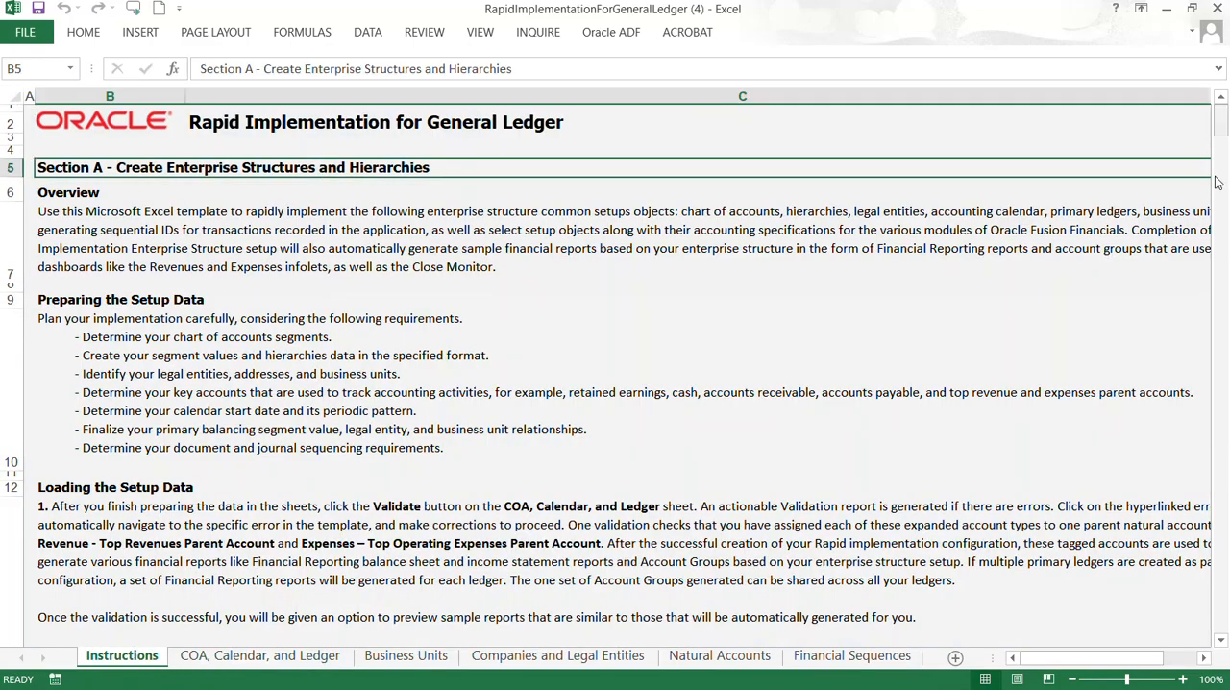
pyautogui.moveTo(1223, 141); pyautogui.dragTo(1225, 333)
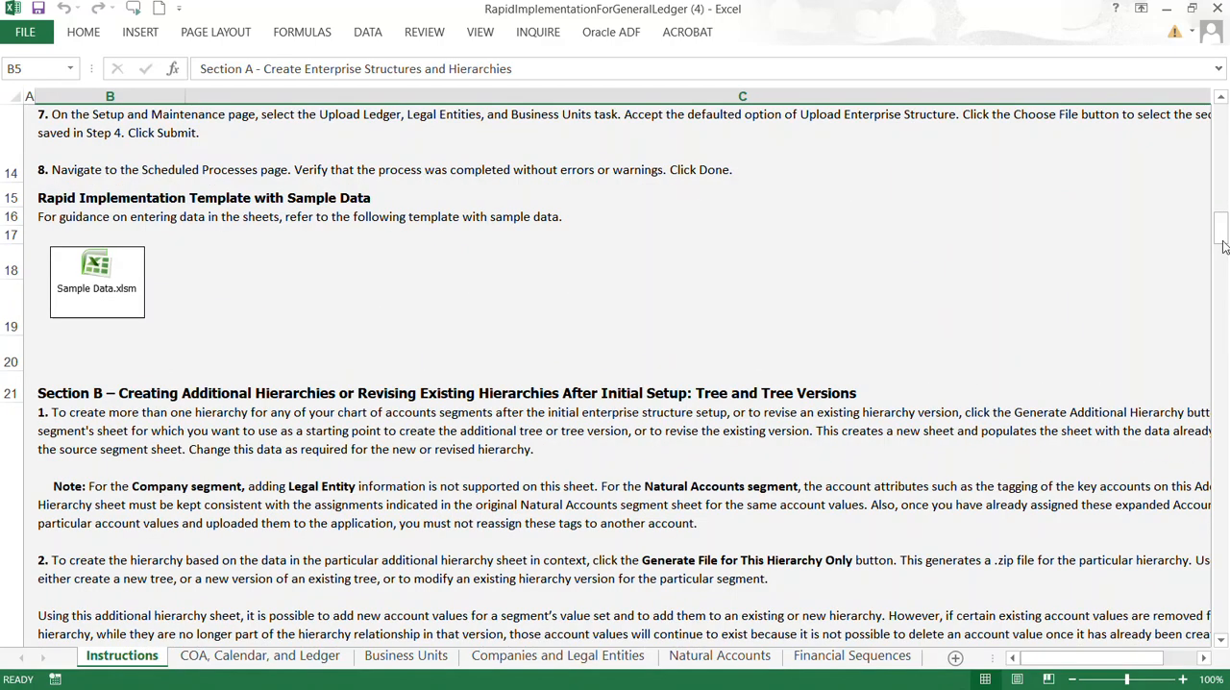
pyautogui.moveTo(1223, 247); pyautogui.dragTo(1220, 123)
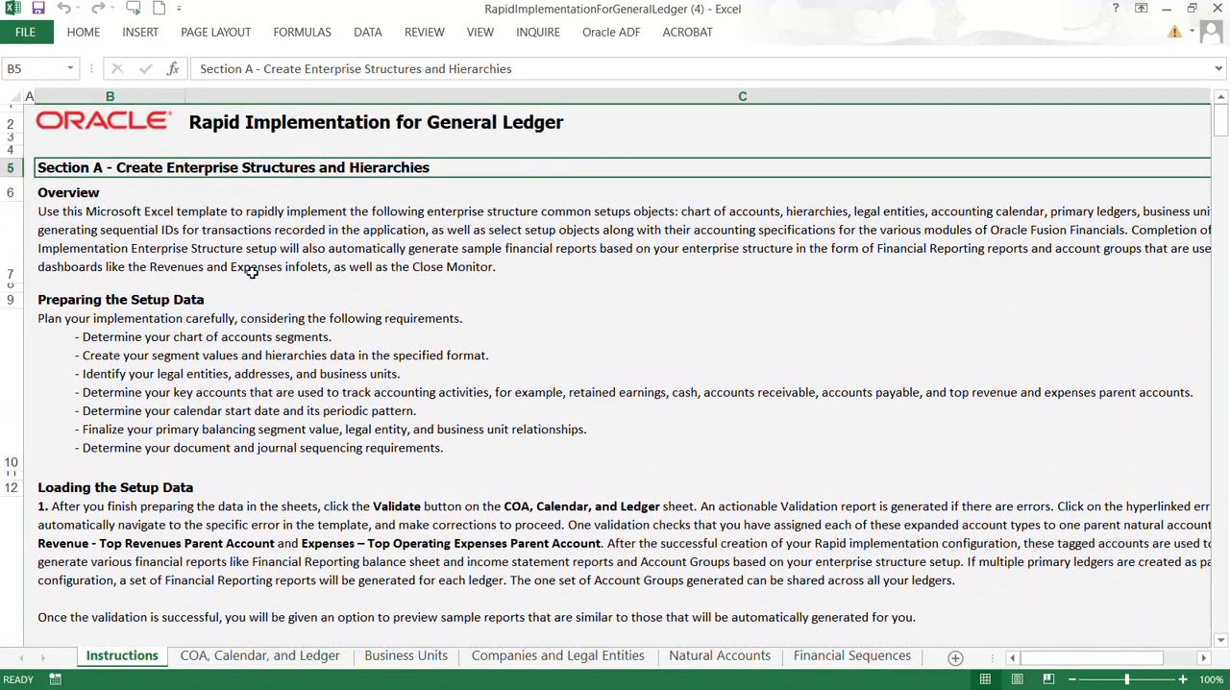
pyautogui.click(191, 223)
pyautogui.click(239, 353)
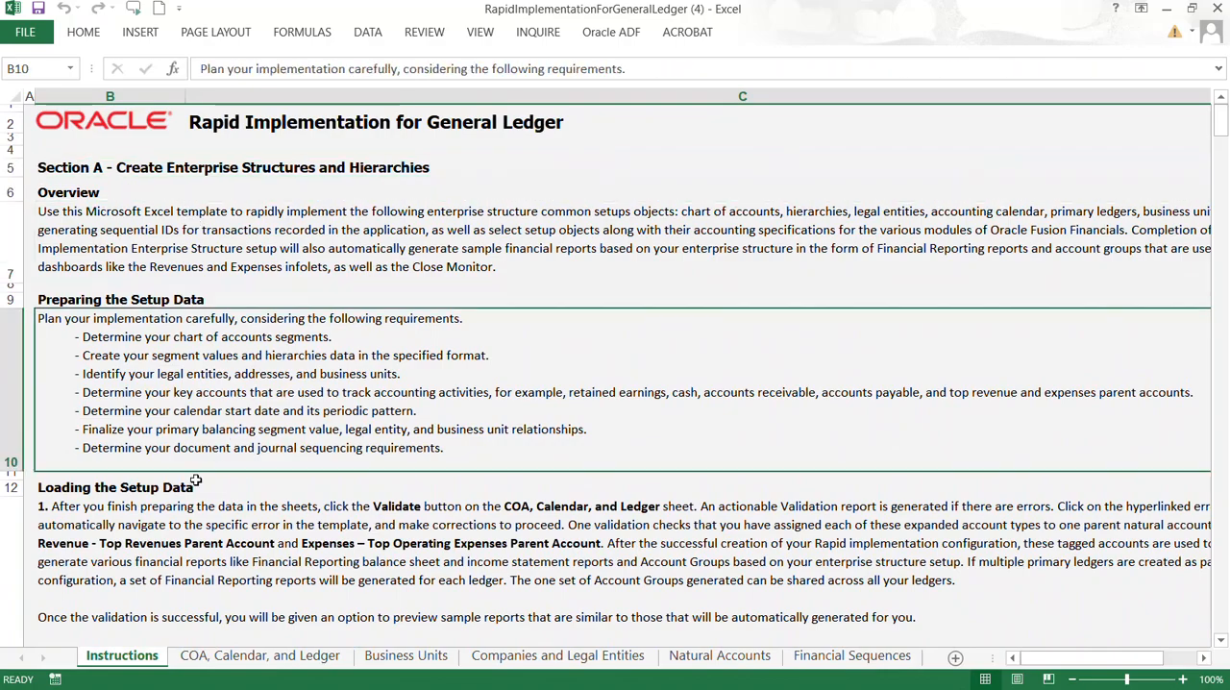
pyautogui.click(178, 528)
pyautogui.scroll(-1, 216, 500)
pyautogui.scroll(-2, 223, 473)
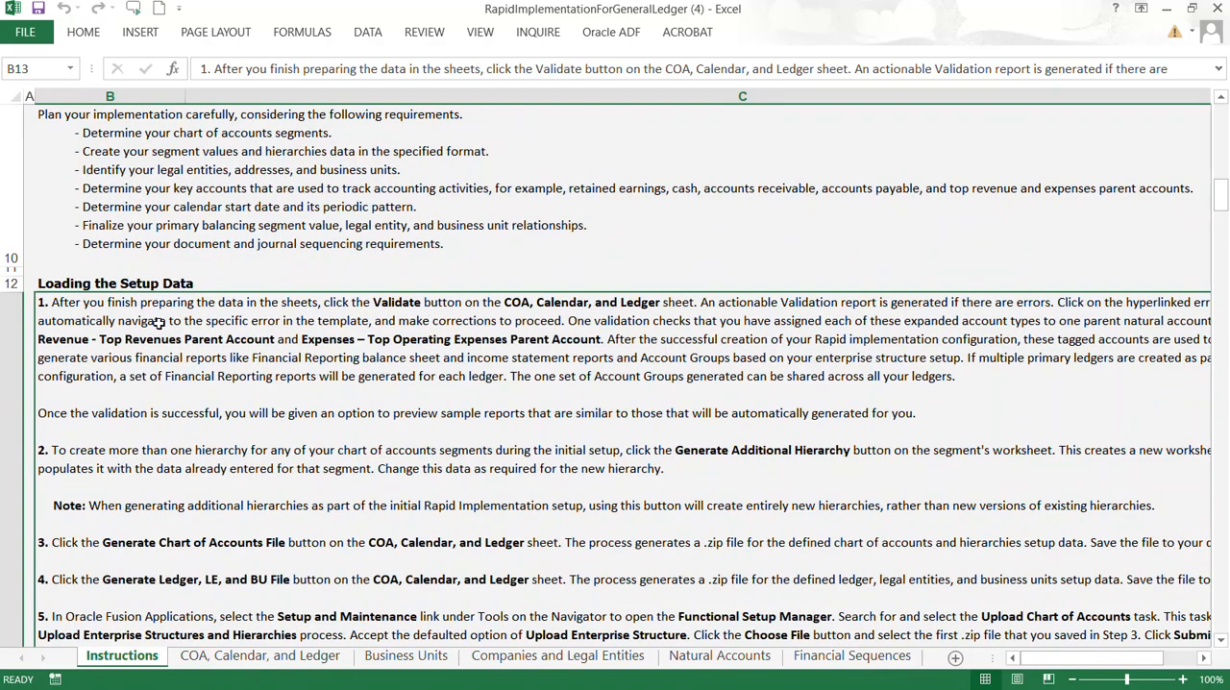
pyautogui.scroll(-2, 159, 323)
pyautogui.click(130, 320)
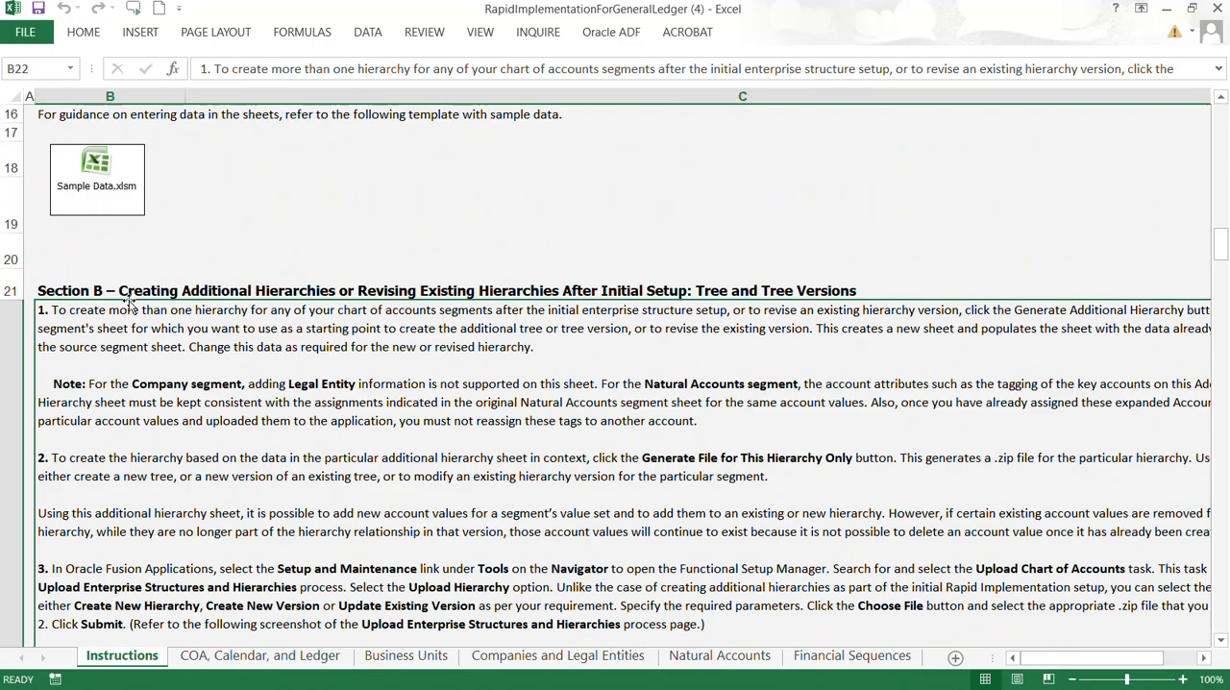
# Step: Open the embedded Sample Data.xlsm workbook from the Instructions sheet and maximize its window
pyautogui.click(113, 190)
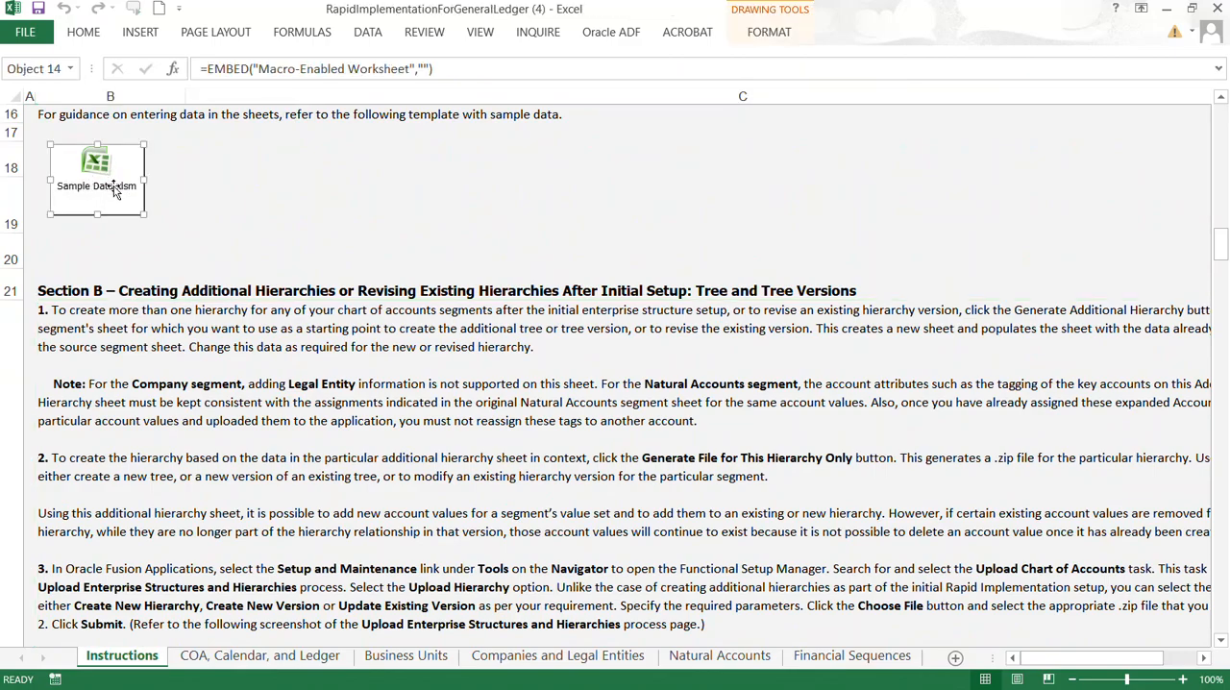
pyautogui.doubleClick(114, 185)
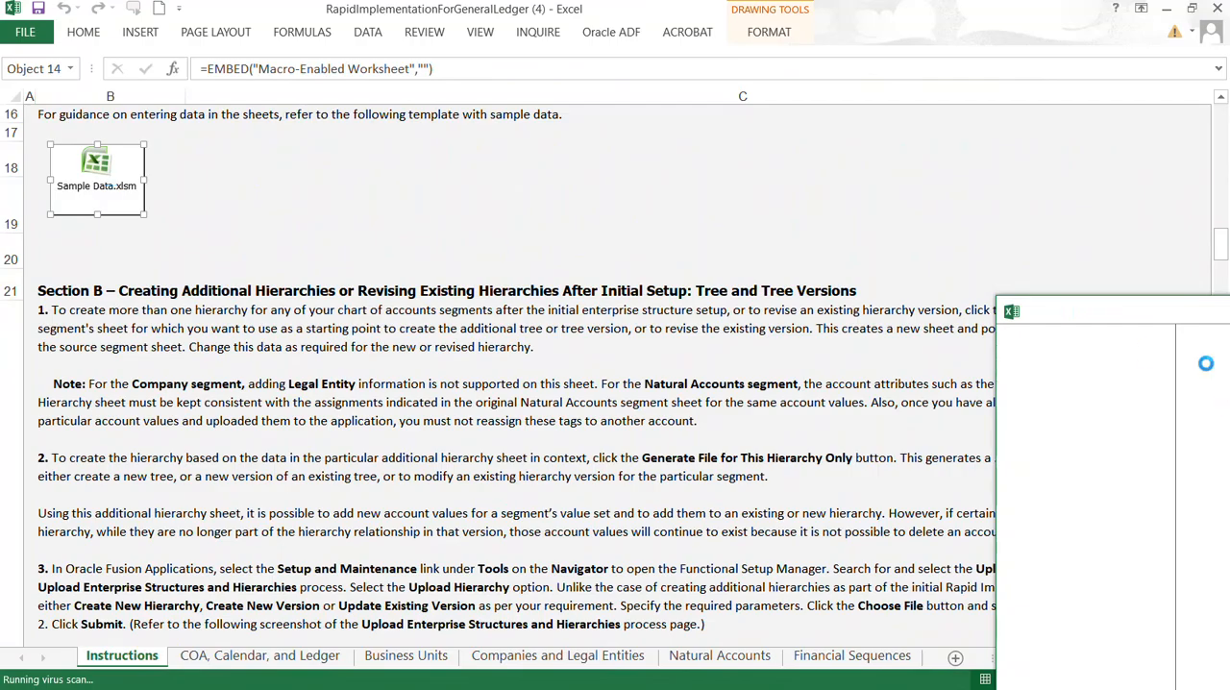
pyautogui.moveTo(1228, 308); pyautogui.dragTo(824, 291)
pyautogui.doubleClick(957, 298)
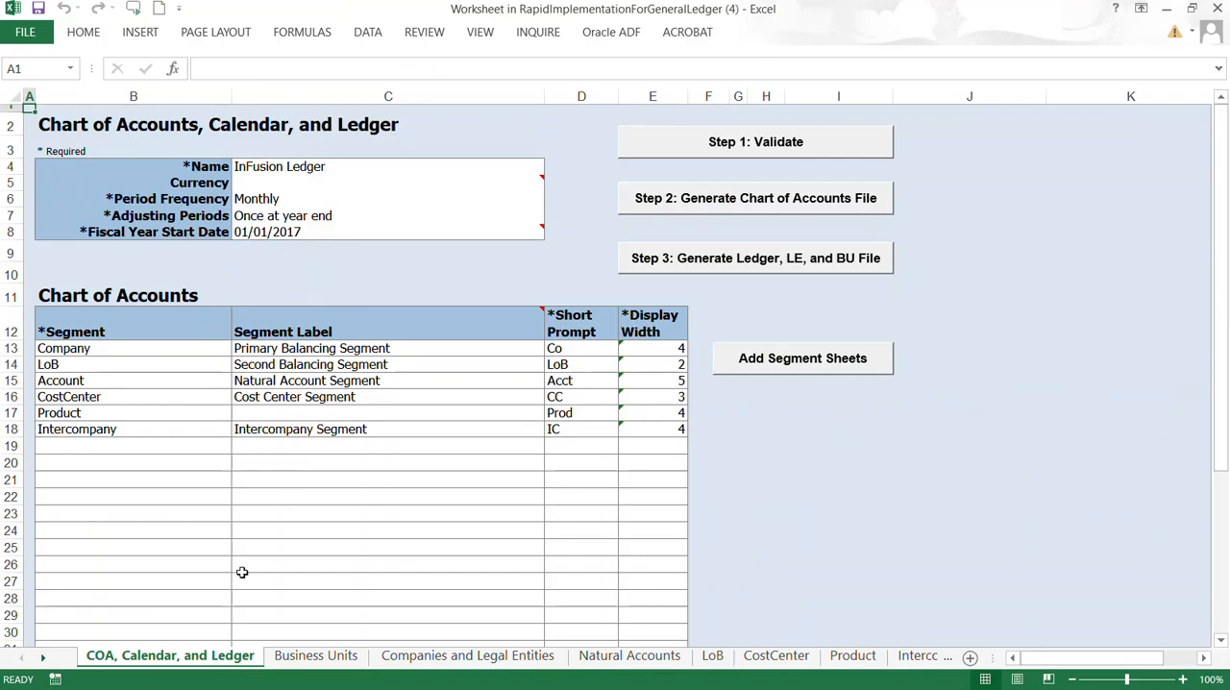
# Step: Look through the sample Business Units, Companies and Legal Entities, Natural Accounts, LoB, CostCenter and Product sheets
pyautogui.click(322, 657)
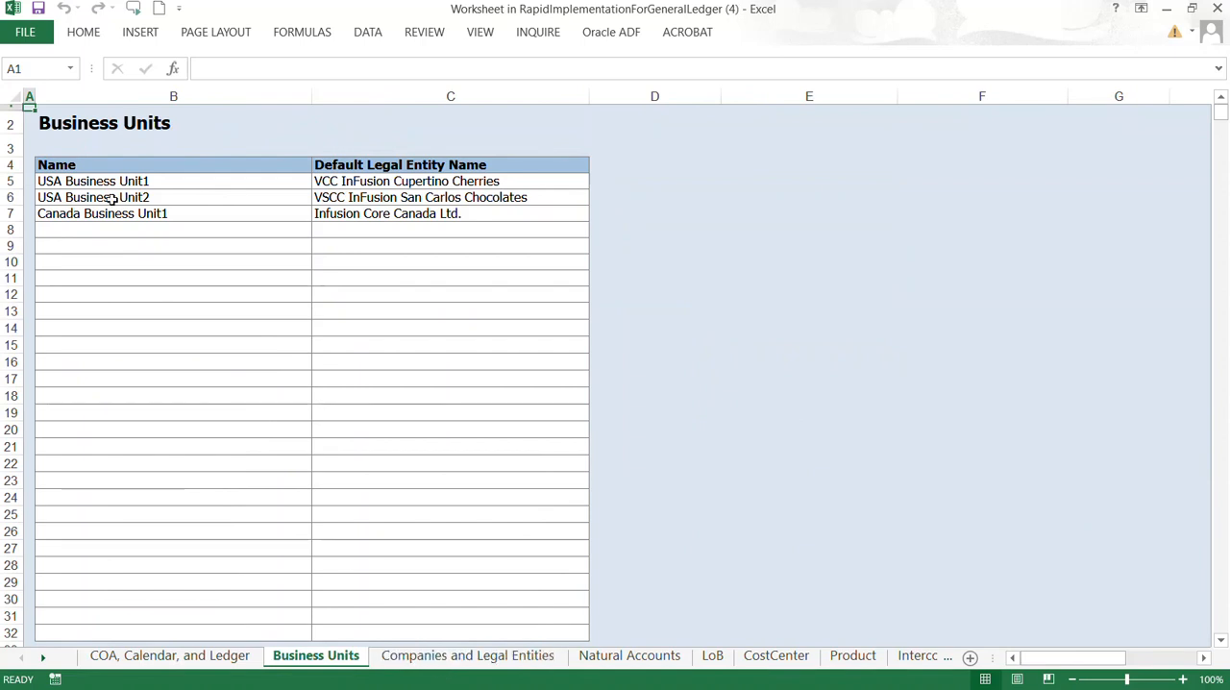
pyautogui.click(464, 657)
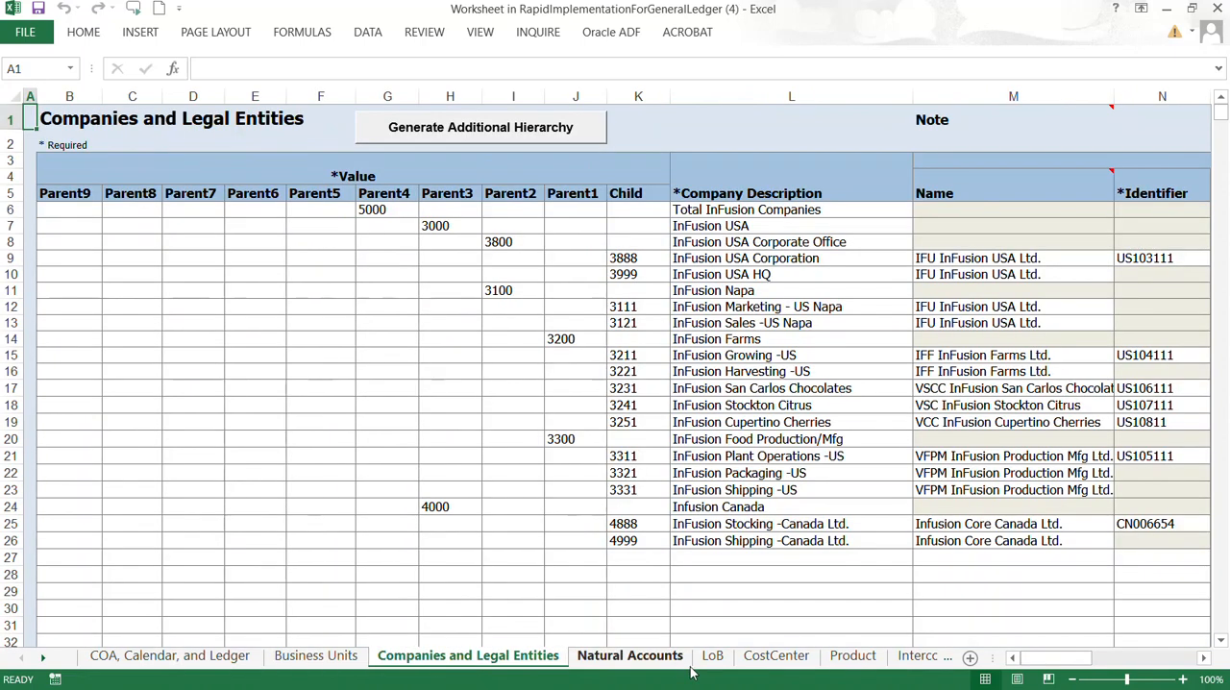
pyautogui.click(629, 656)
pyautogui.click(714, 656)
pyautogui.click(776, 656)
pyautogui.click(852, 656)
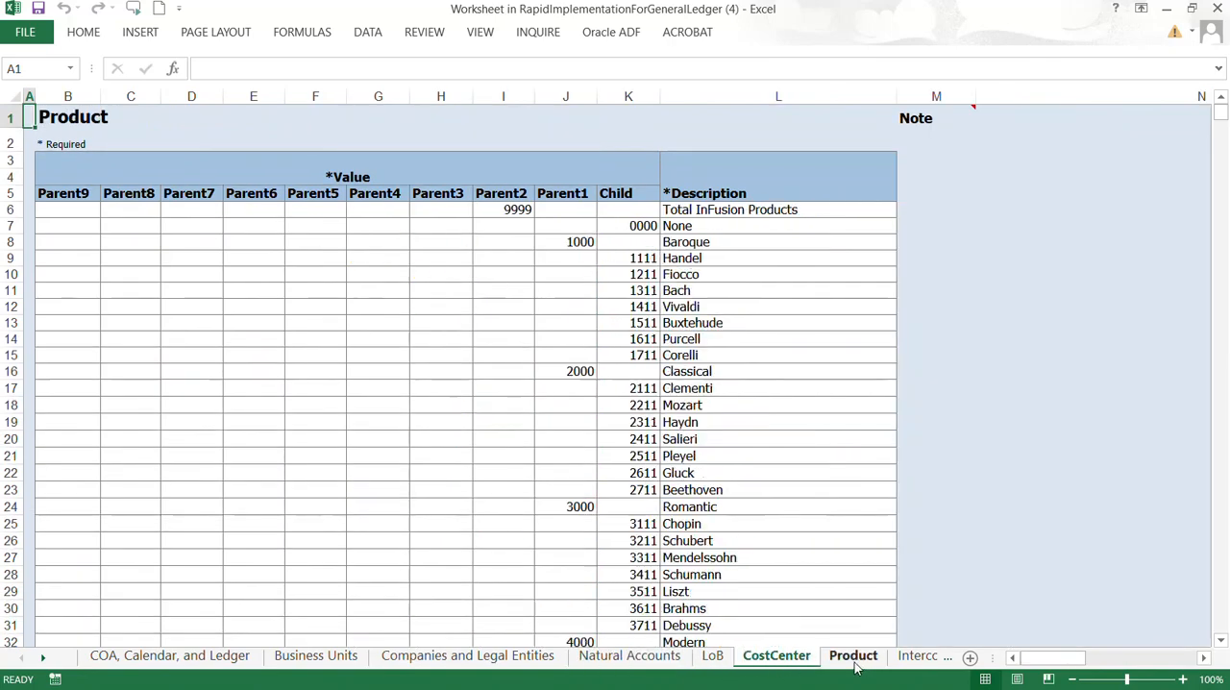
# Step: Check the sample Intercompany and Financial Sequences sheets, and close both the sample and template workbooks without saving
pyautogui.click(916, 657)
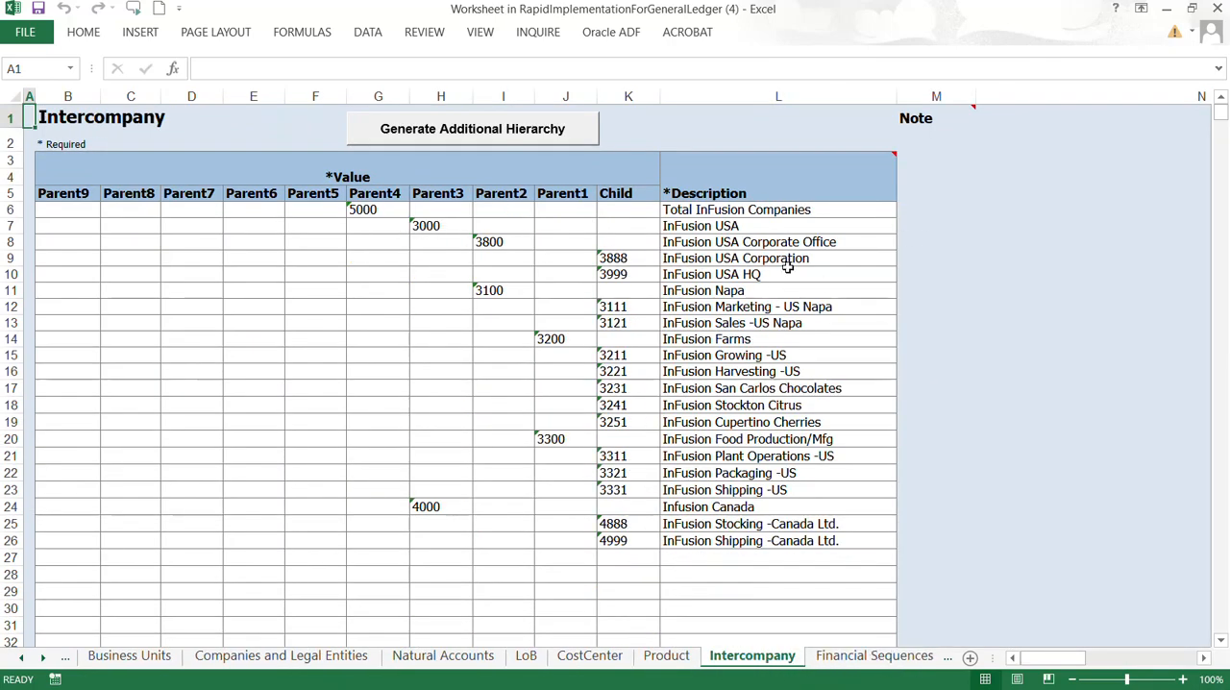
pyautogui.click(874, 656)
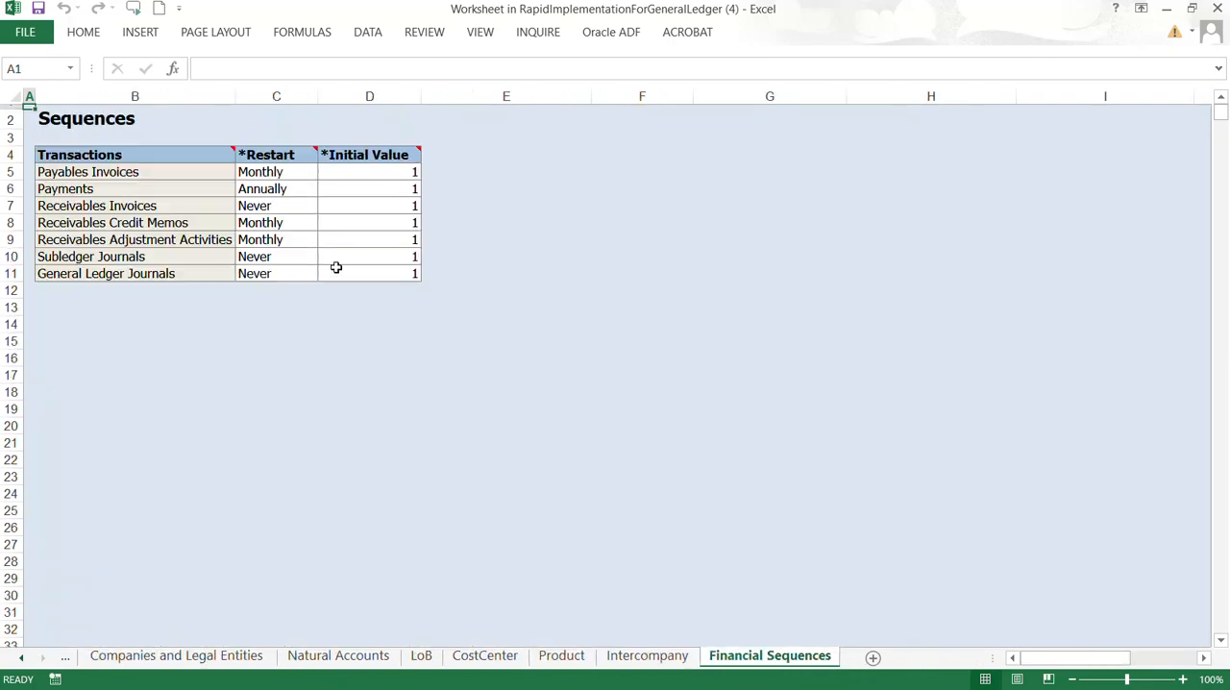
pyautogui.click(1217, 8)
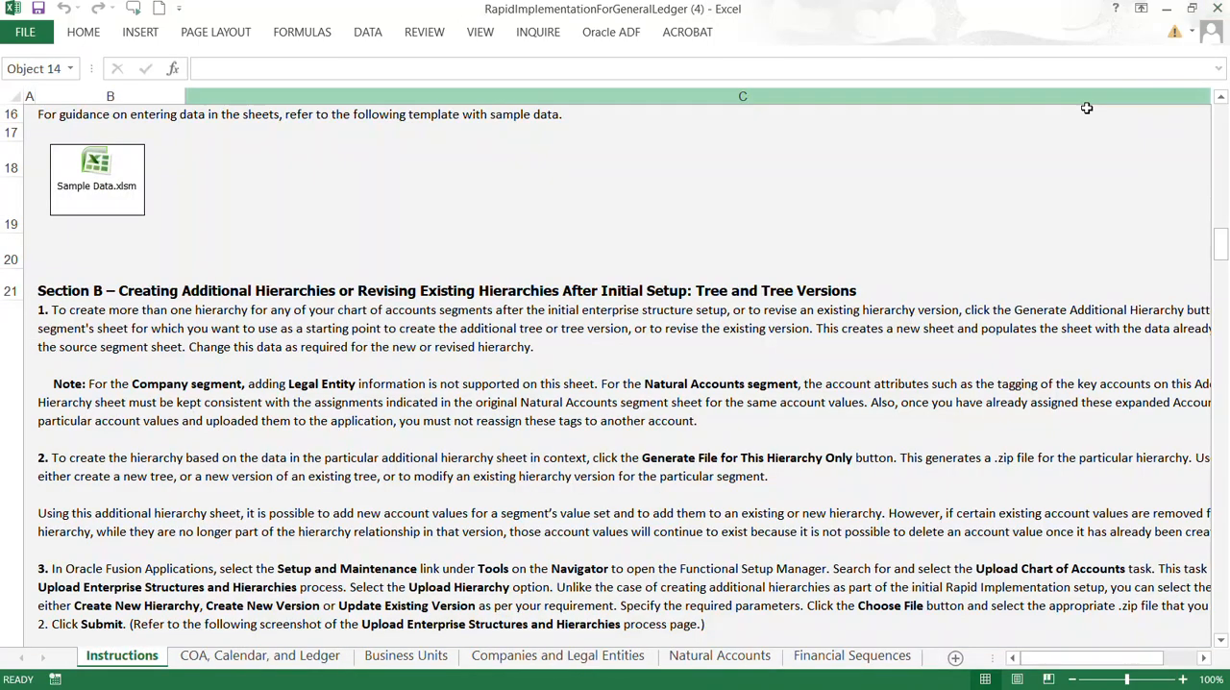
pyautogui.click(1216, 12)
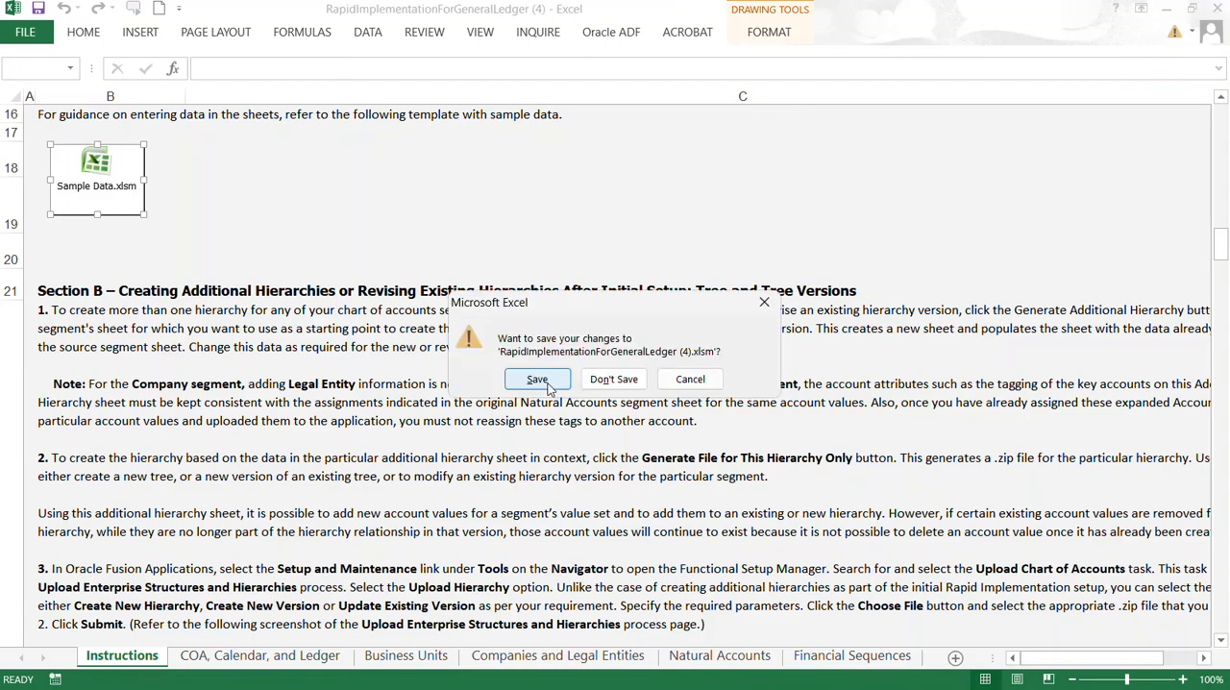
pyautogui.click(613, 380)
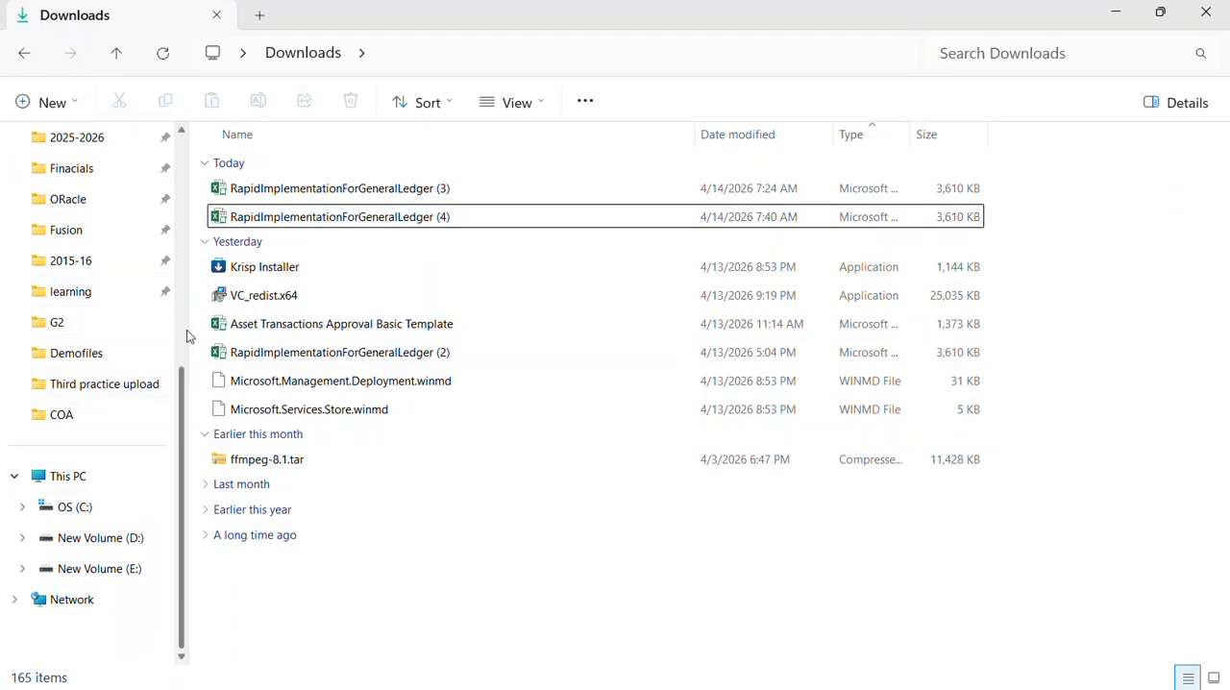
# Step: Open the TMRapidImplementationForGeneralLedger1 workbook from the upload > upload > COA folder on New Volume (E:)
pyautogui.moveTo(185, 407); pyautogui.dragTo(189, 275)
pyautogui.click(61, 323)
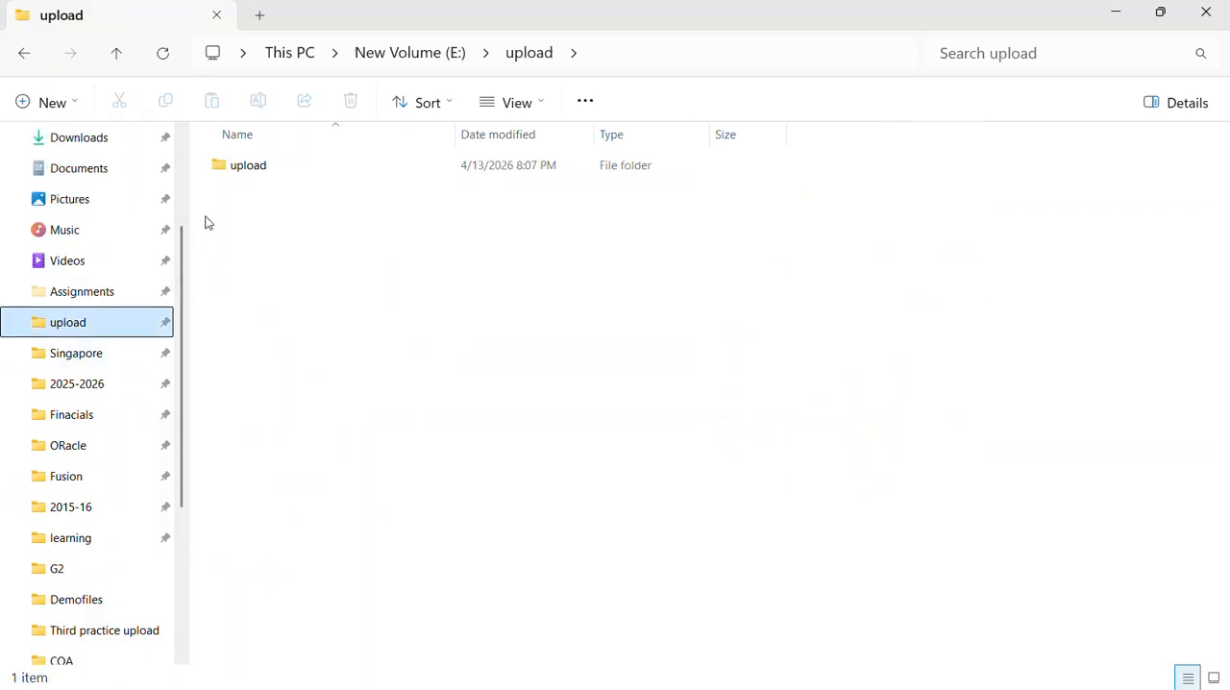
pyautogui.click(243, 169)
pyautogui.doubleClick(243, 169)
pyautogui.doubleClick(264, 171)
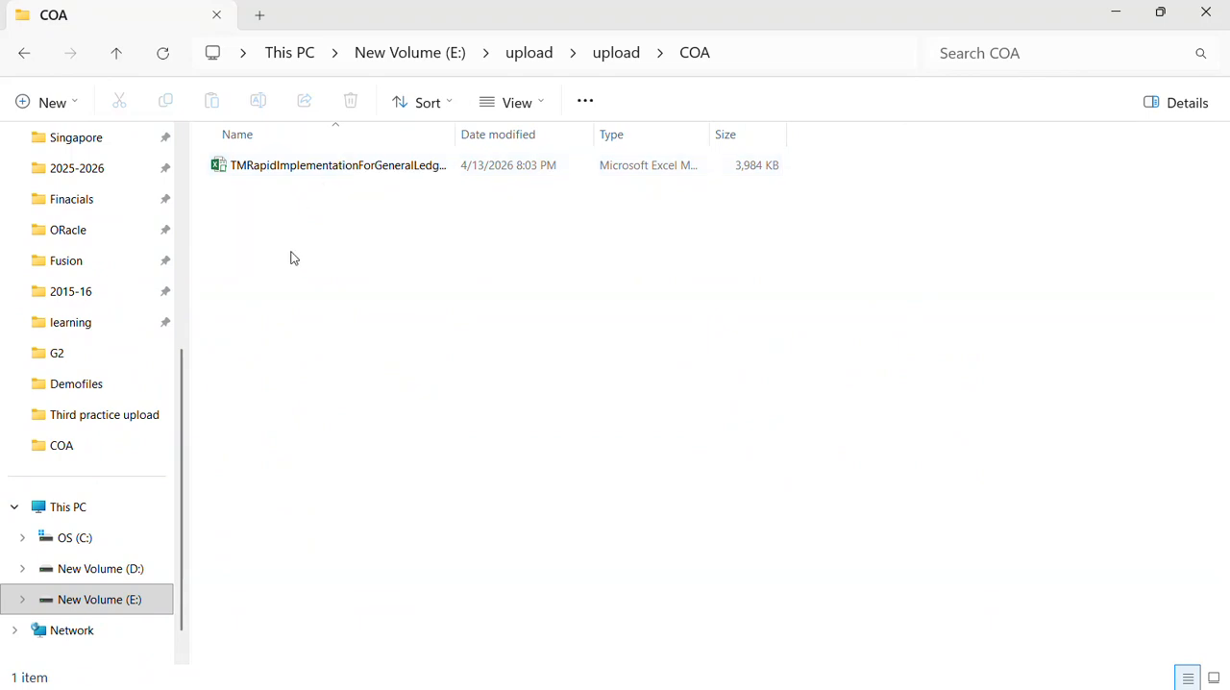
pyautogui.doubleClick(320, 167)
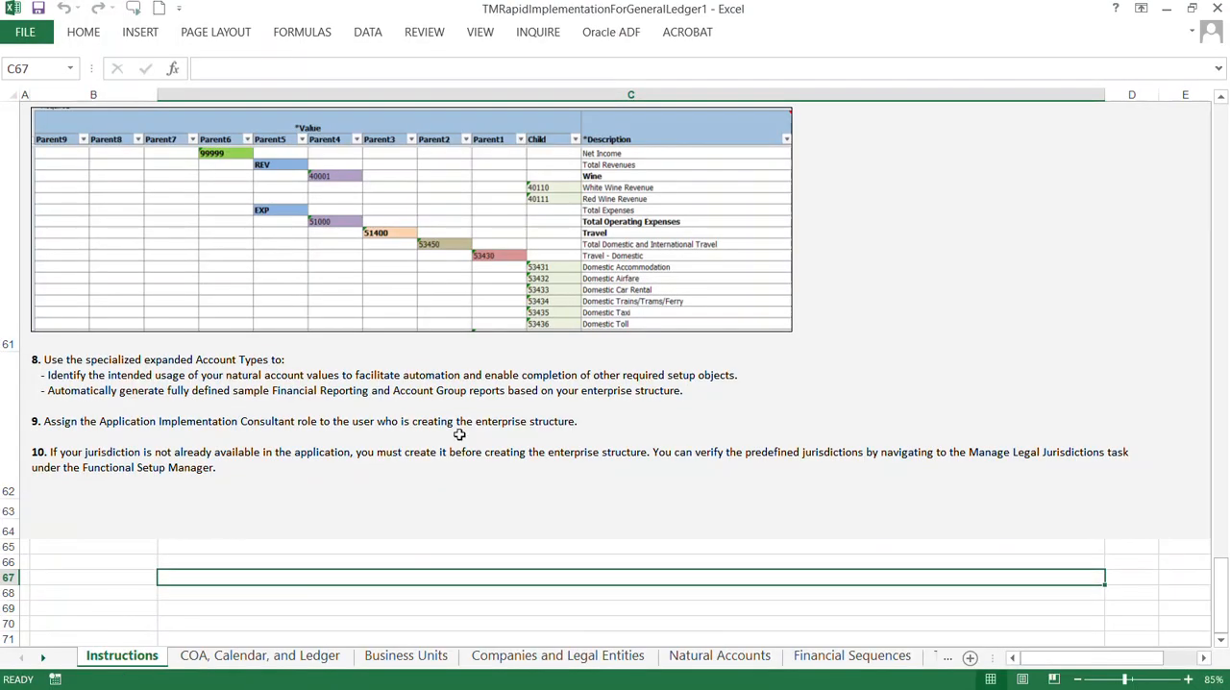
# Step: Skim the TM workbook's Instructions sheet, from the Section A overview to Recommendations and Best Practices, and set the zoom to 100%
pyautogui.moveTo(1219, 577); pyautogui.dragTo(1206, 103)
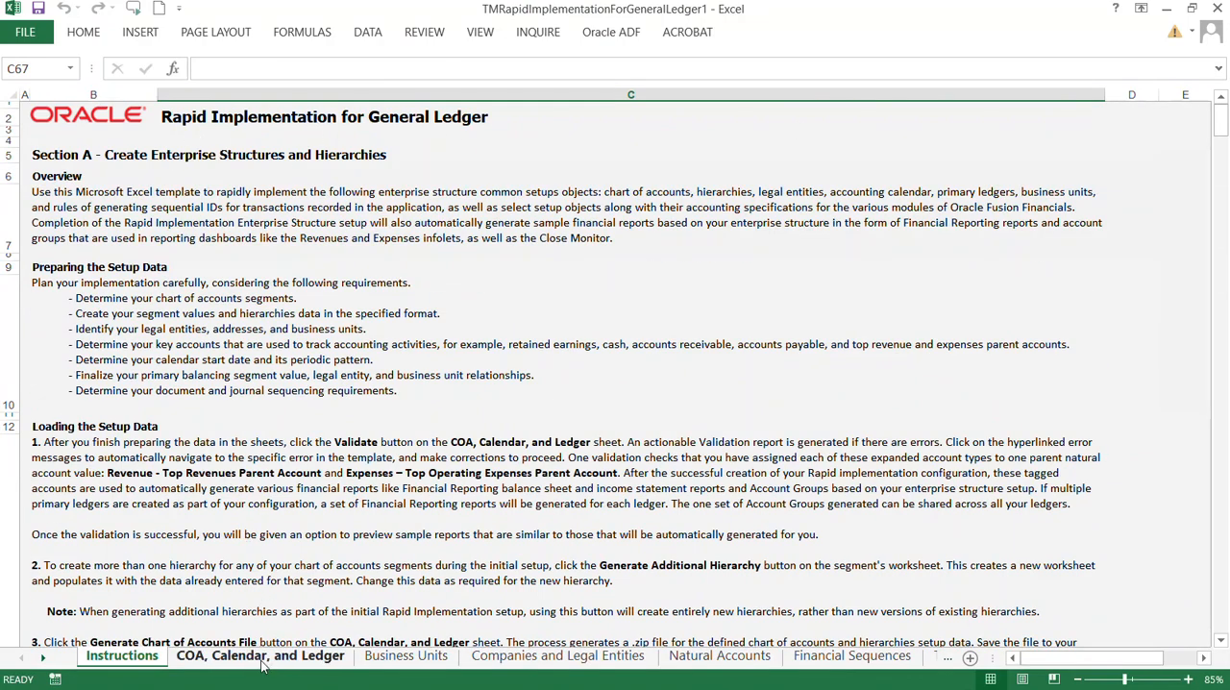
pyautogui.moveTo(1223, 117); pyautogui.dragTo(1204, 550)
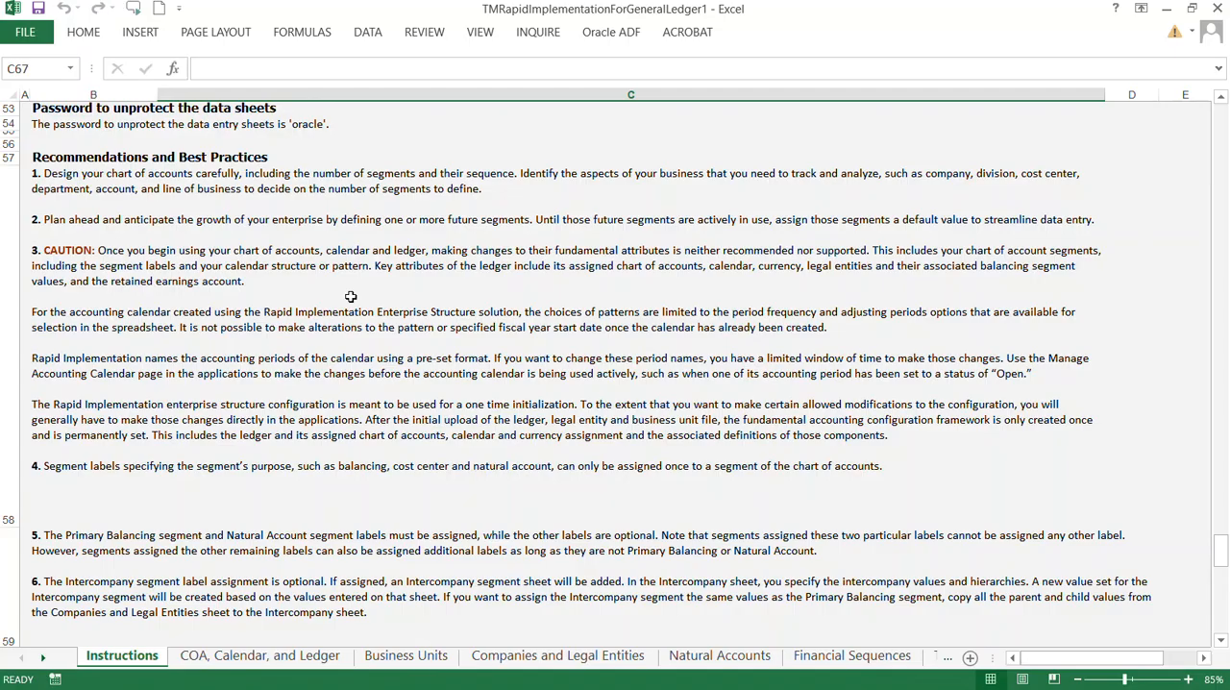
pyautogui.click(451, 688)
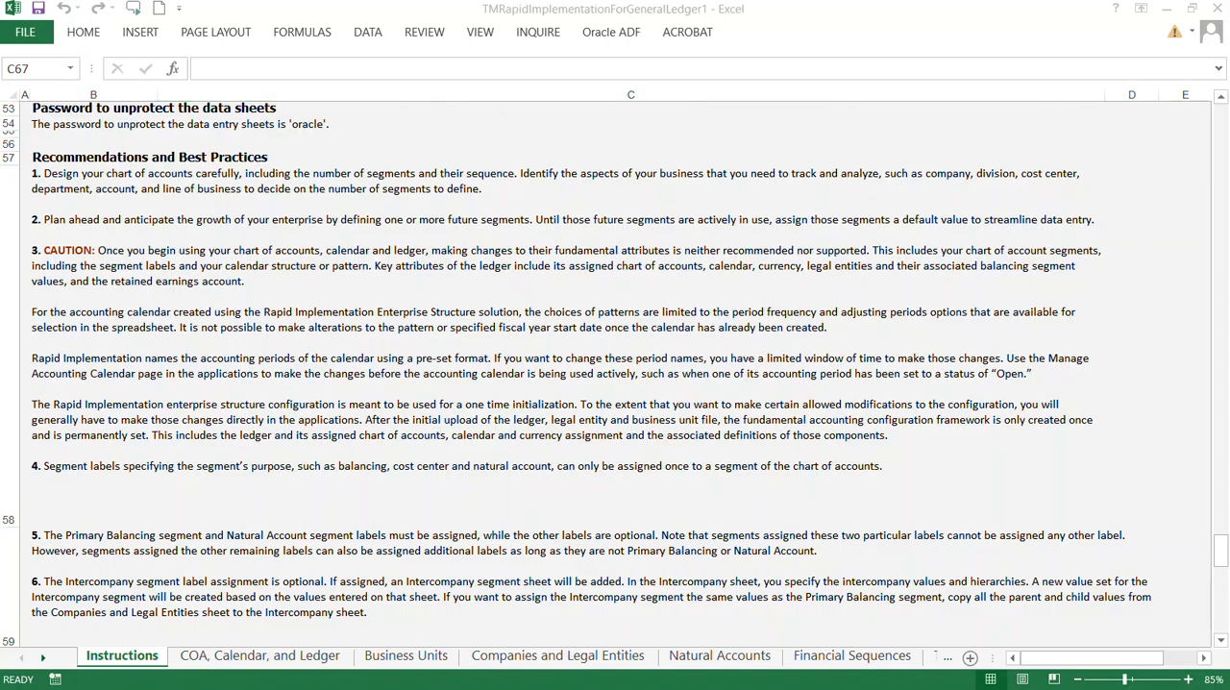
pyautogui.click(1224, 554)
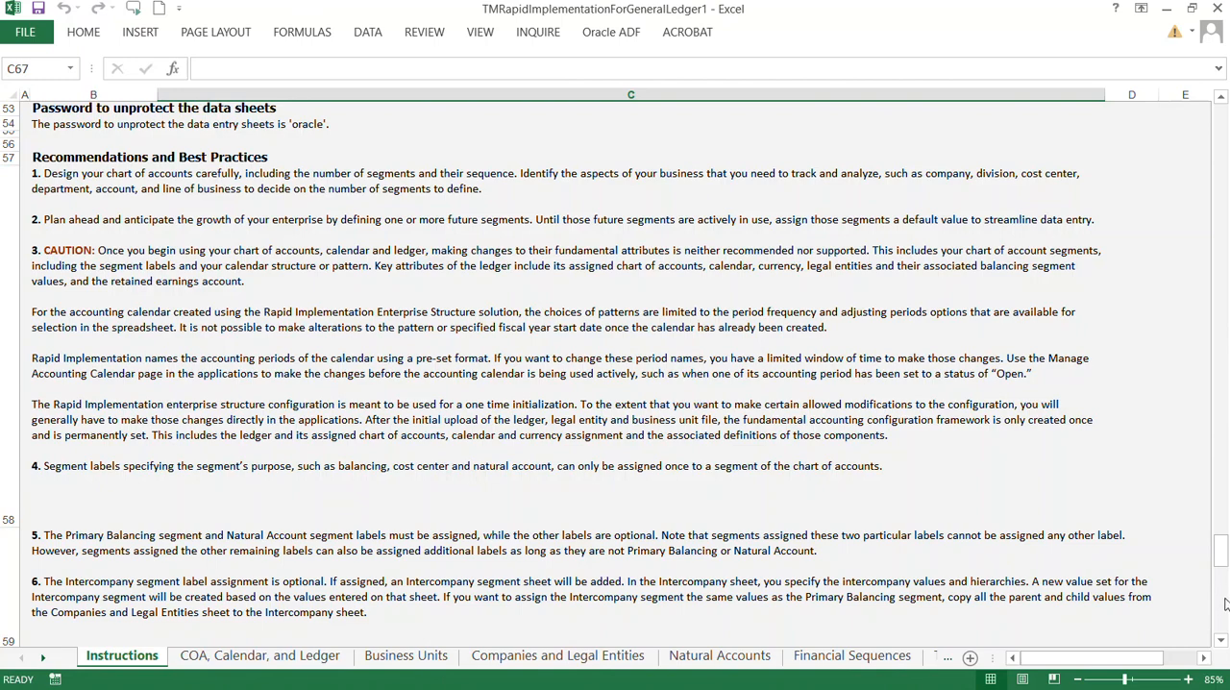
pyautogui.click(1225, 598)
pyautogui.moveTo(1225, 598); pyautogui.dragTo(1229, 180)
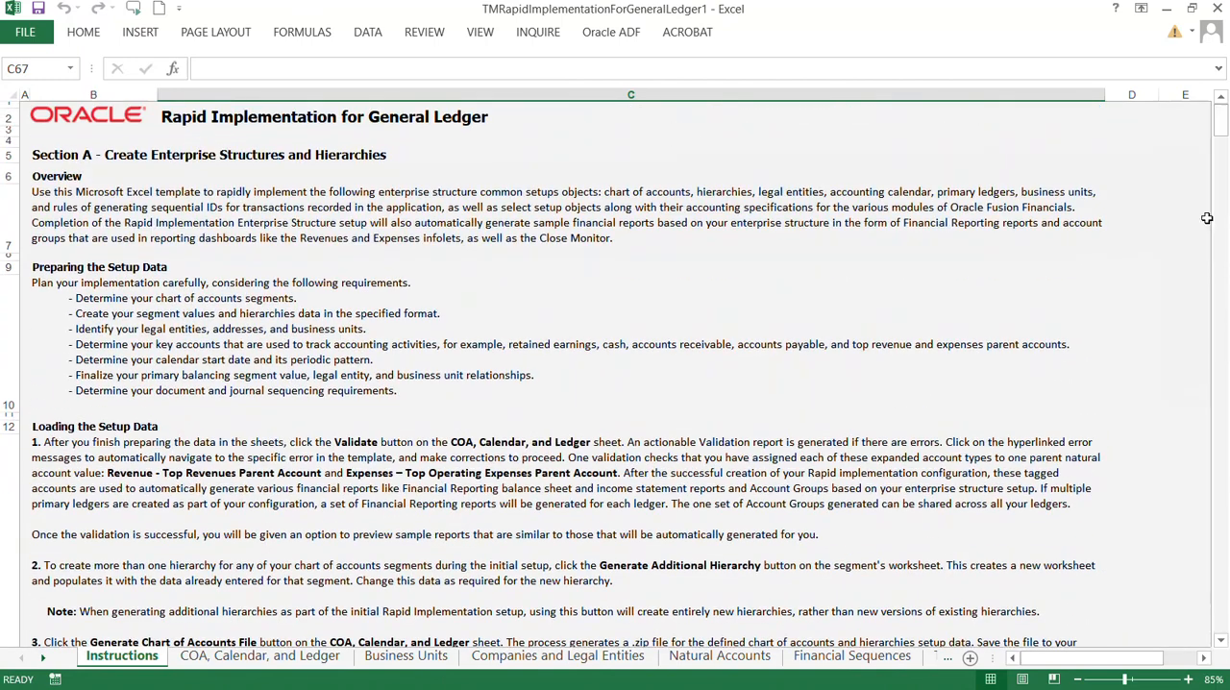
pyautogui.scroll(1, 443, 330)
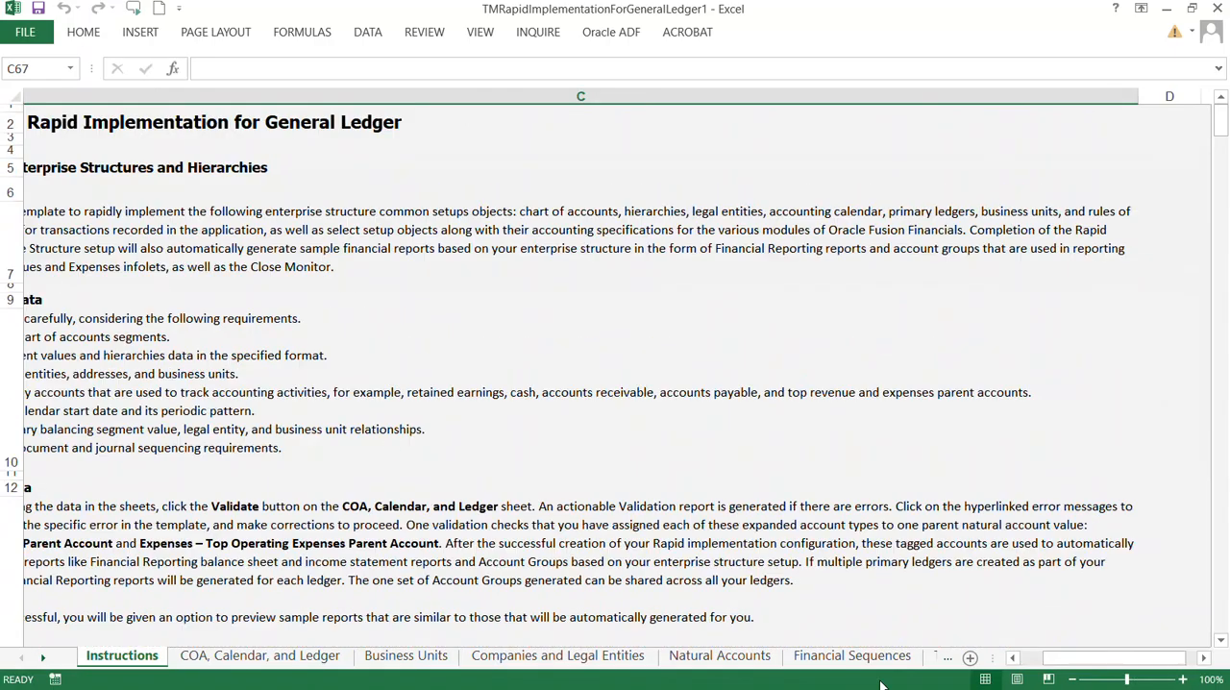
pyautogui.click(1028, 661)
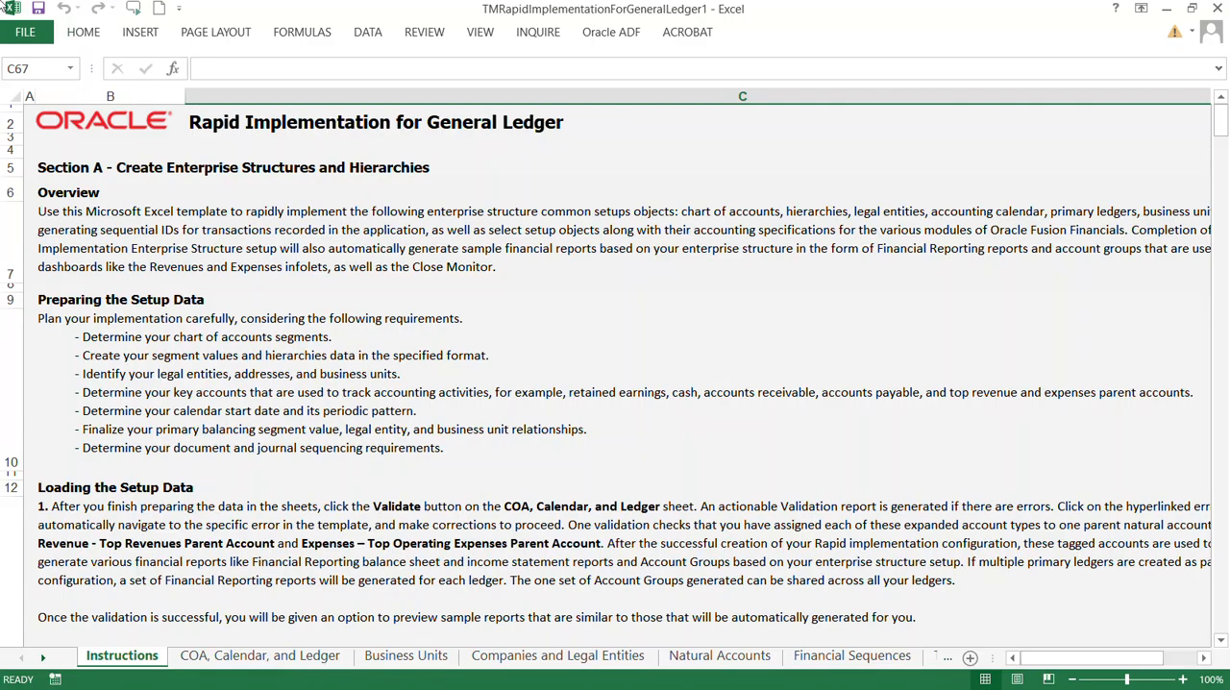
pyautogui.click(2, 390)
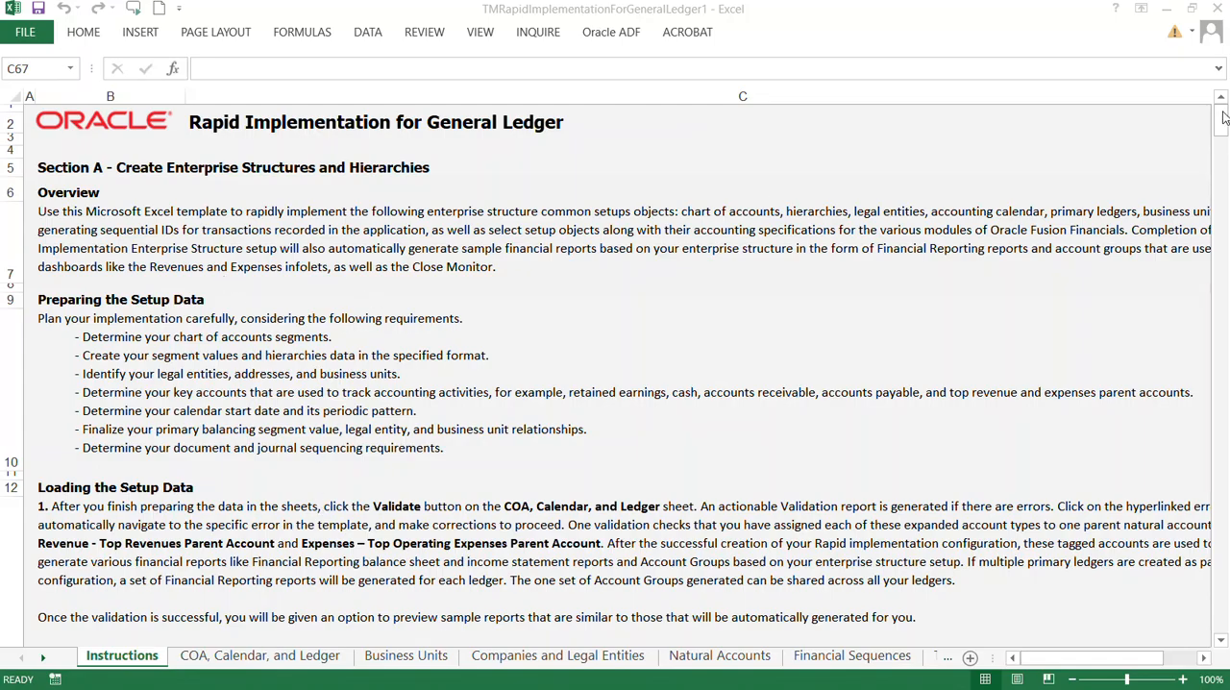
pyautogui.click(1227, 151)
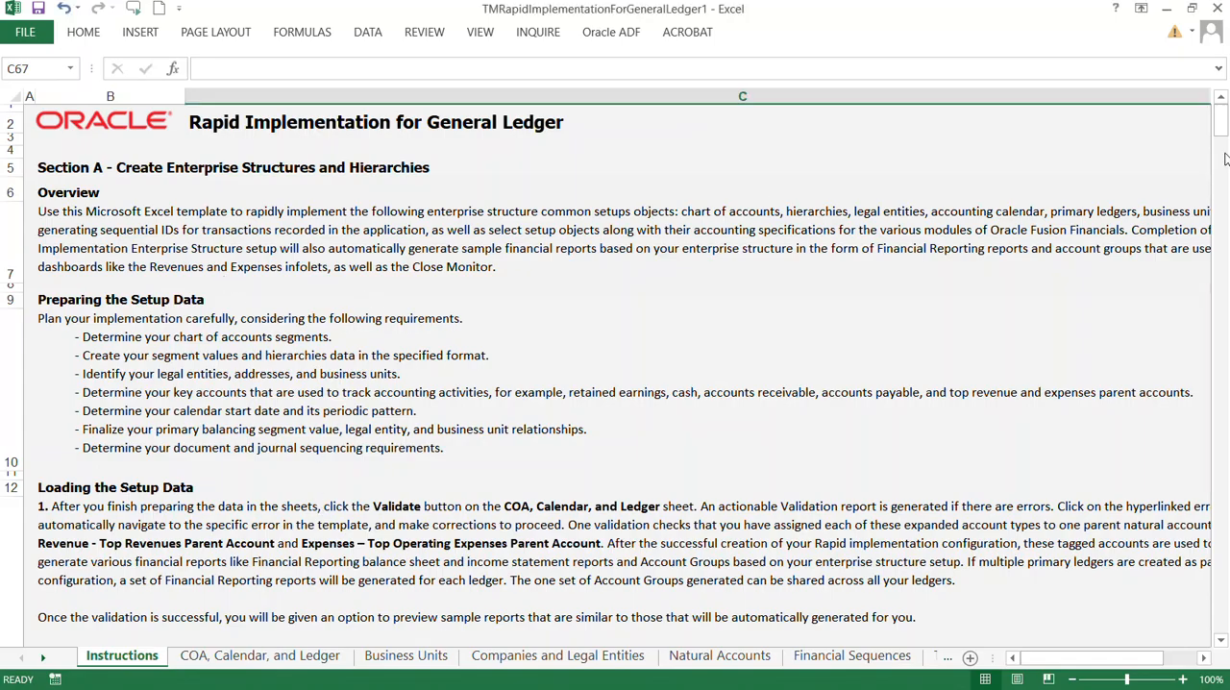
# Step: Open the COA, Calendar, and Ledger sheet and examine the ledger header fields and the available Period Frequency options
pyautogui.click(256, 656)
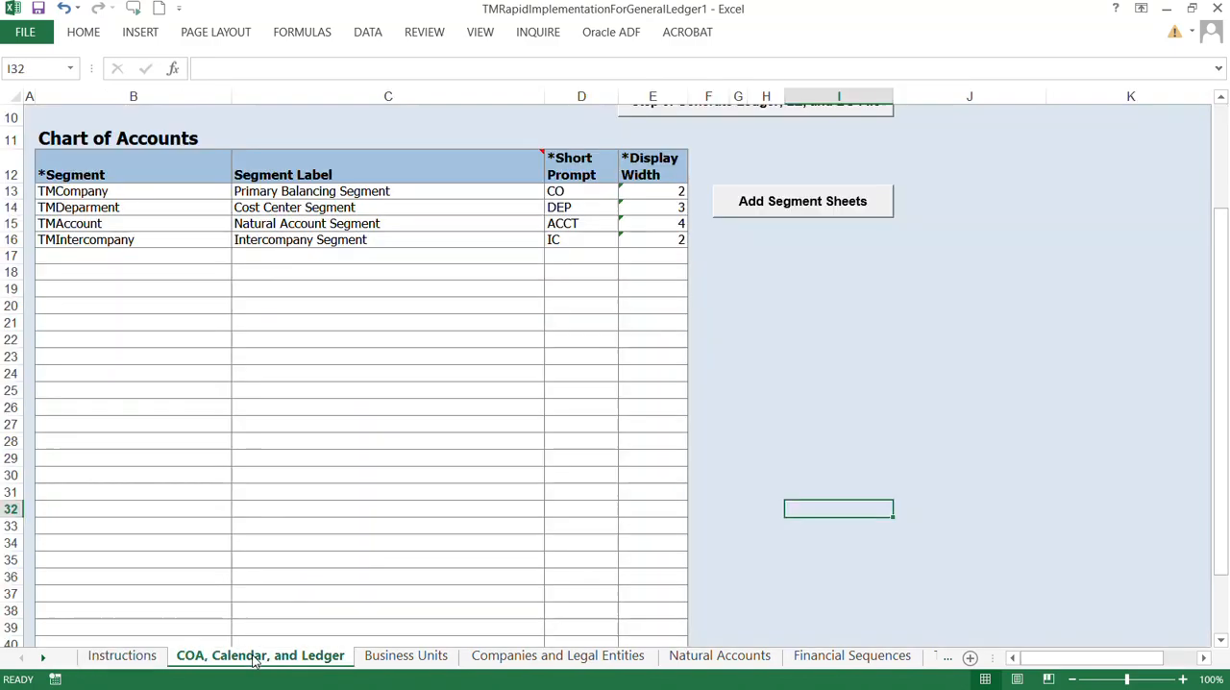
pyautogui.scroll(2, 316, 620)
pyautogui.scroll(1, 316, 624)
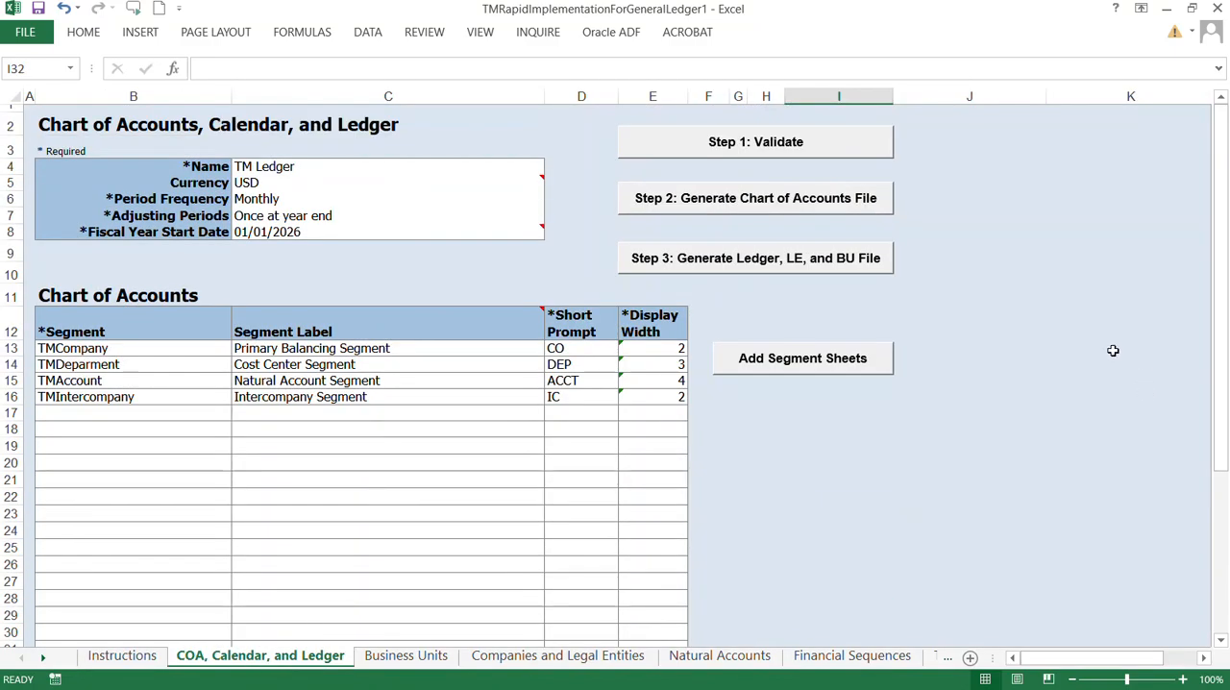
pyautogui.moveTo(535, 327)
pyautogui.moveTo(235, 182)
pyautogui.click(287, 200)
pyautogui.click(552, 199)
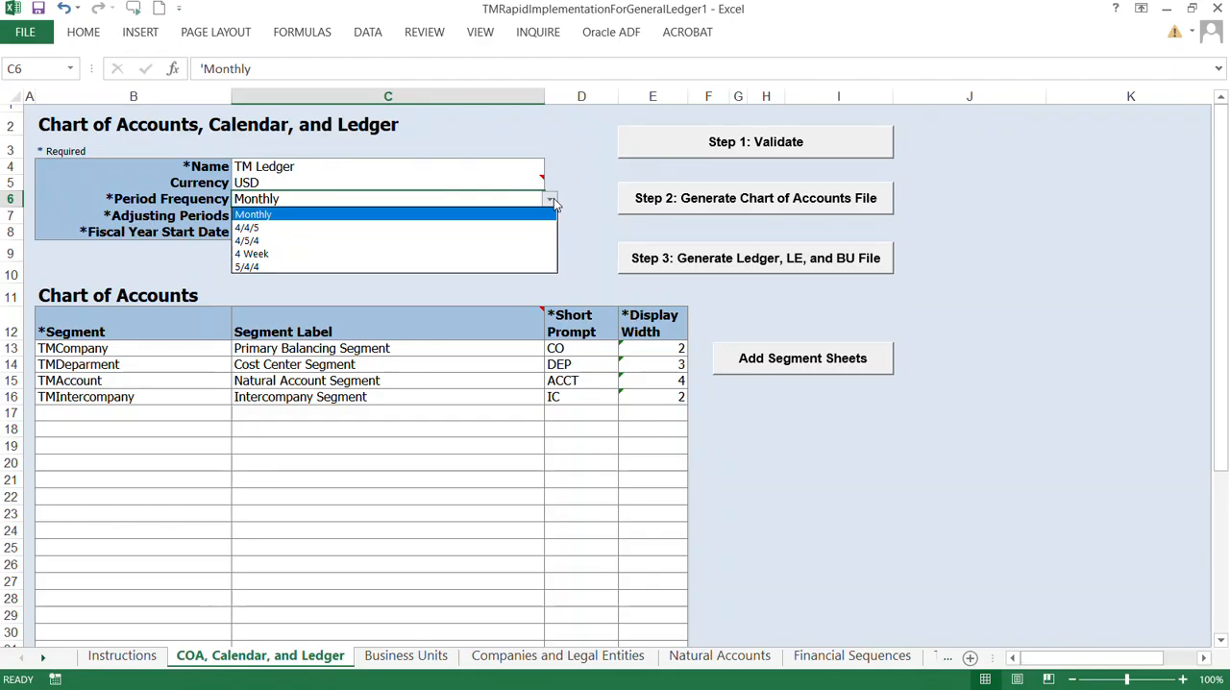
pyautogui.click(553, 201)
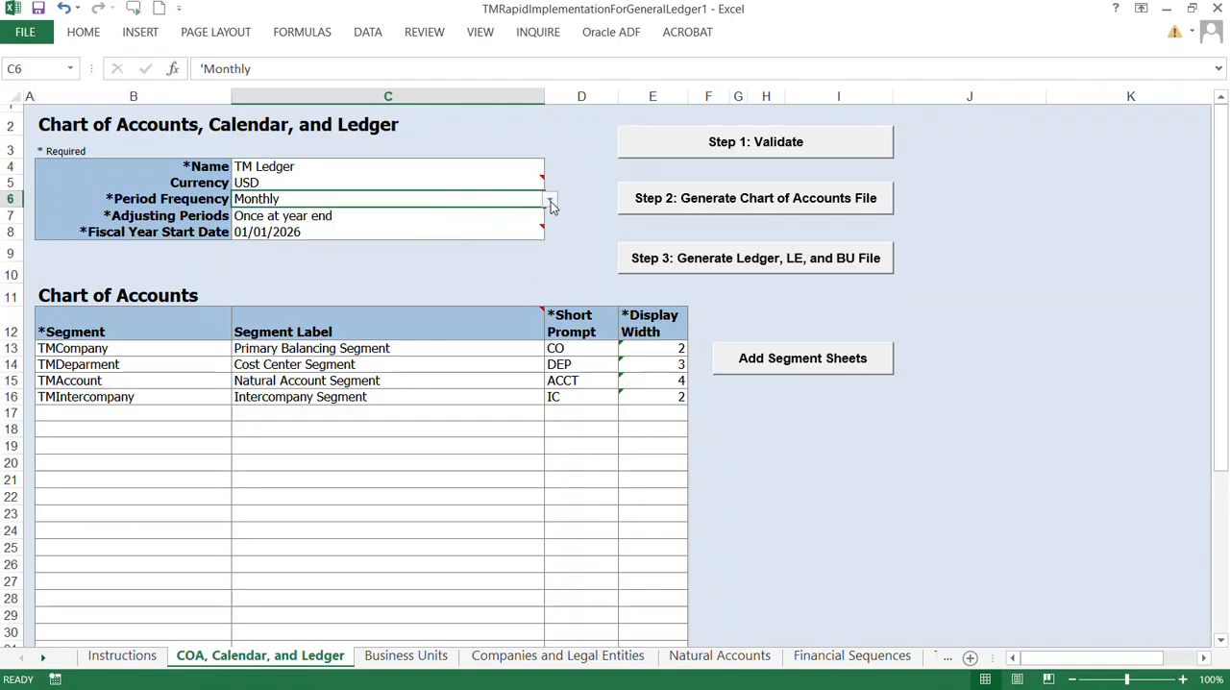
# Step: Examine the available Adjusting Periods options for TM Ledger, keeping Once at year end
pyautogui.moveTo(272, 228)
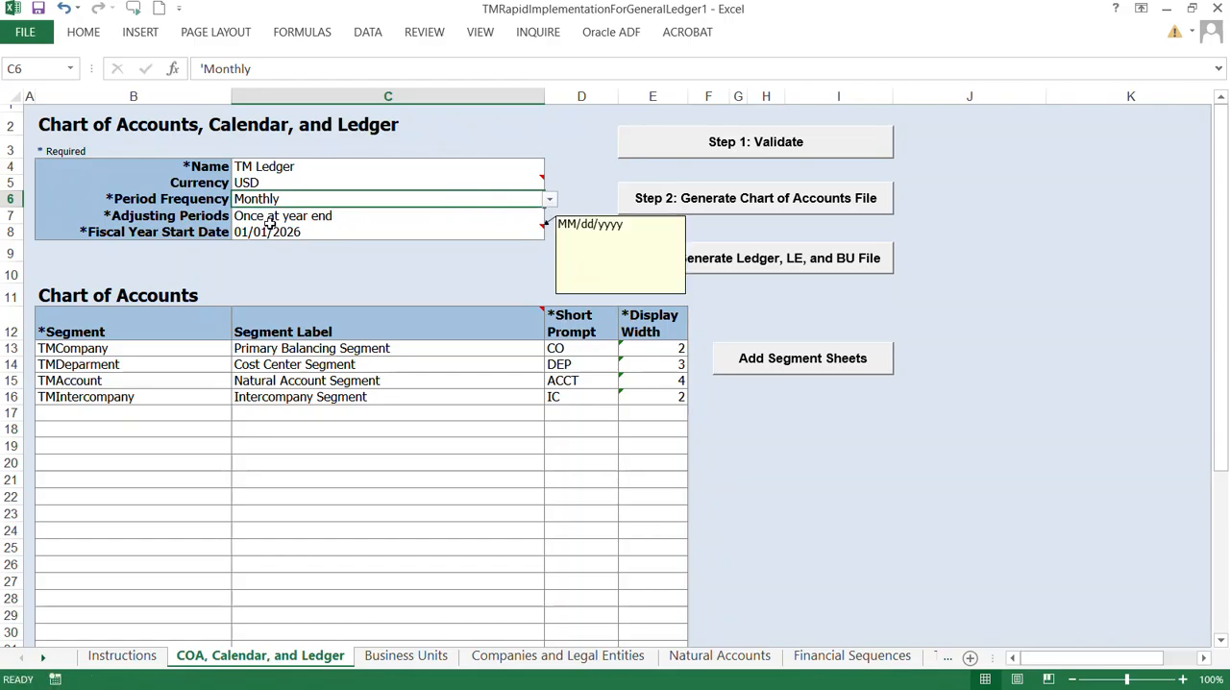
pyautogui.click(238, 219)
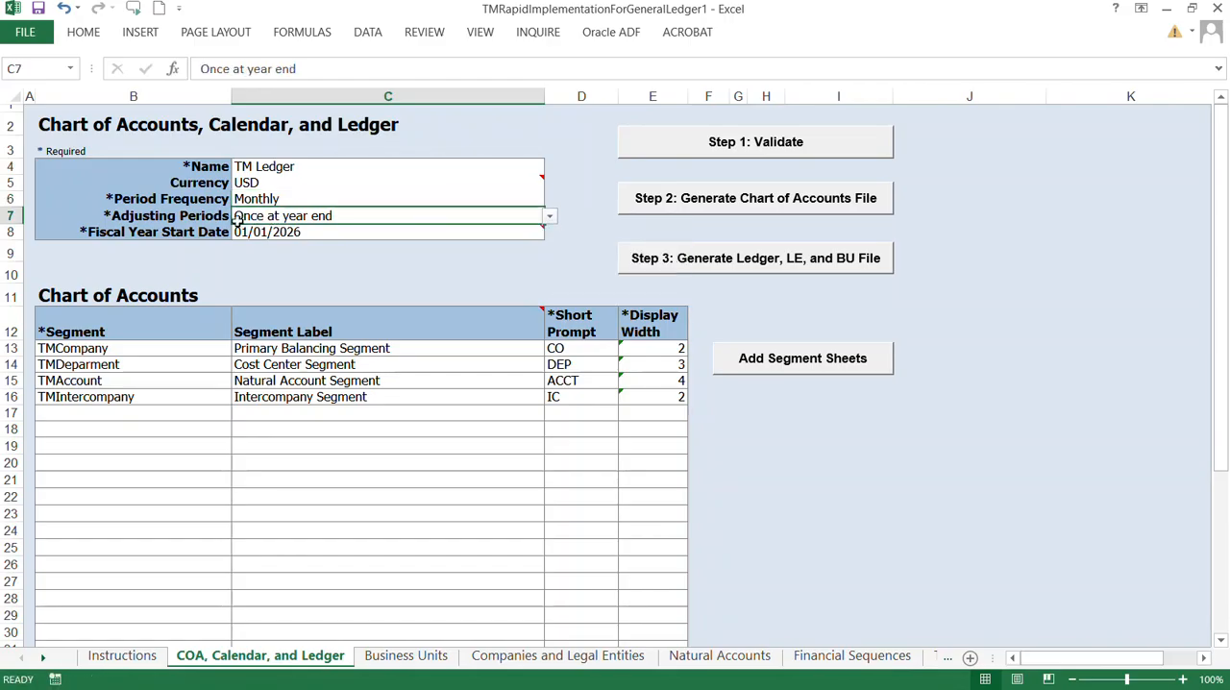
pyautogui.click(551, 217)
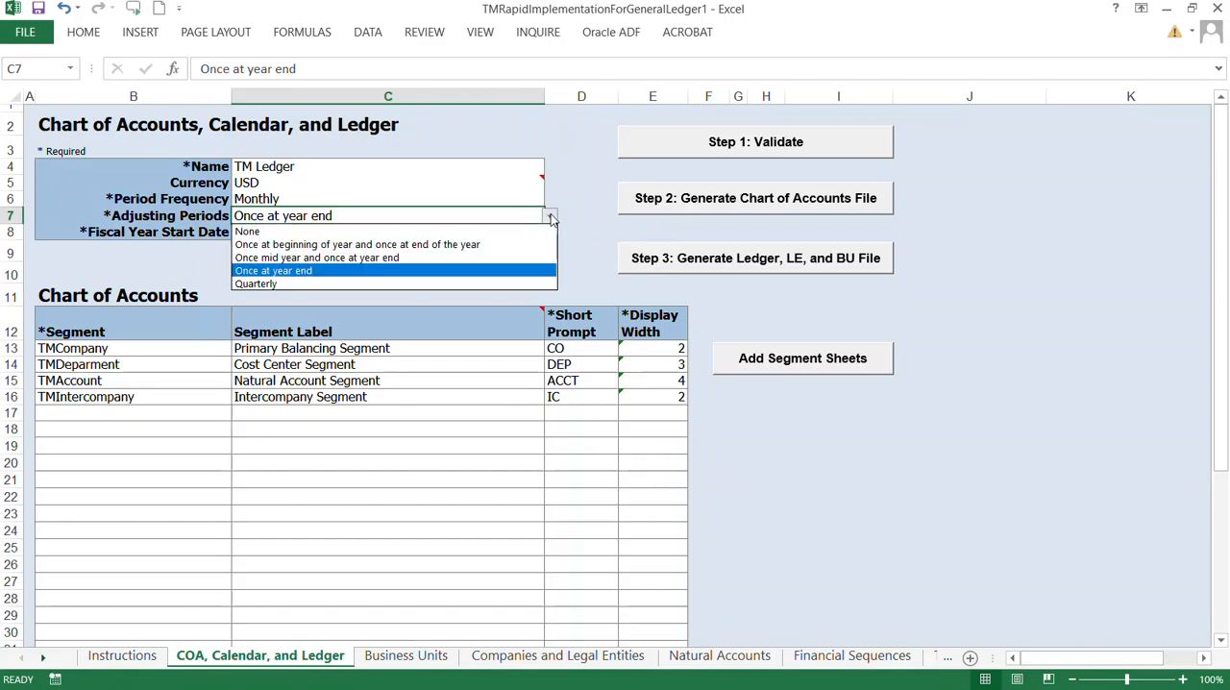
pyautogui.click(550, 217)
pyautogui.click(551, 218)
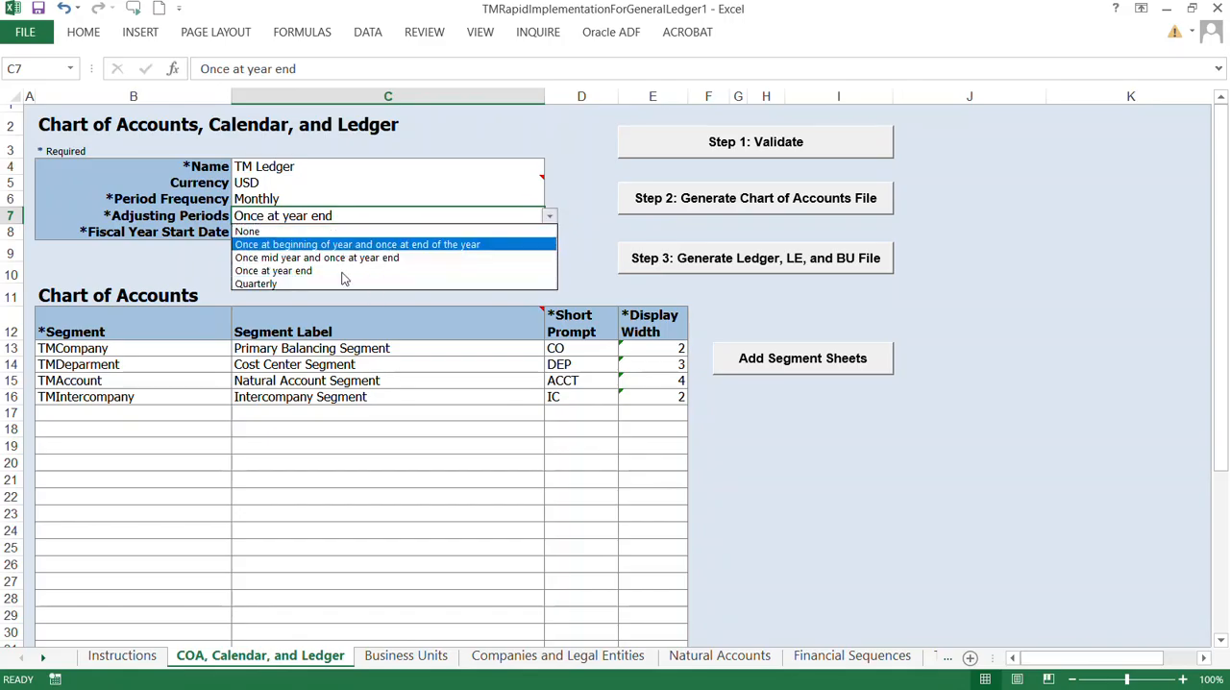
pyautogui.click(601, 215)
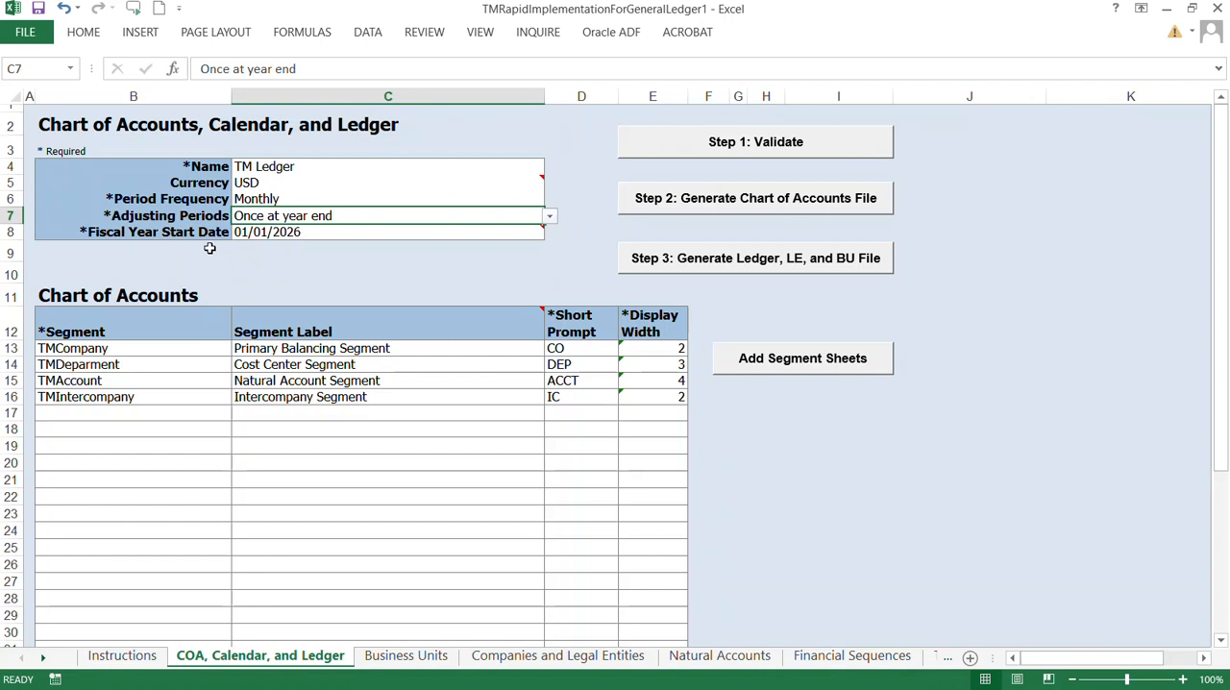
# Step: Review the fiscal year start date and the chart of accounts segments with their labels, short prompts and display widths
pyautogui.moveTo(325, 238)
pyautogui.click(166, 415)
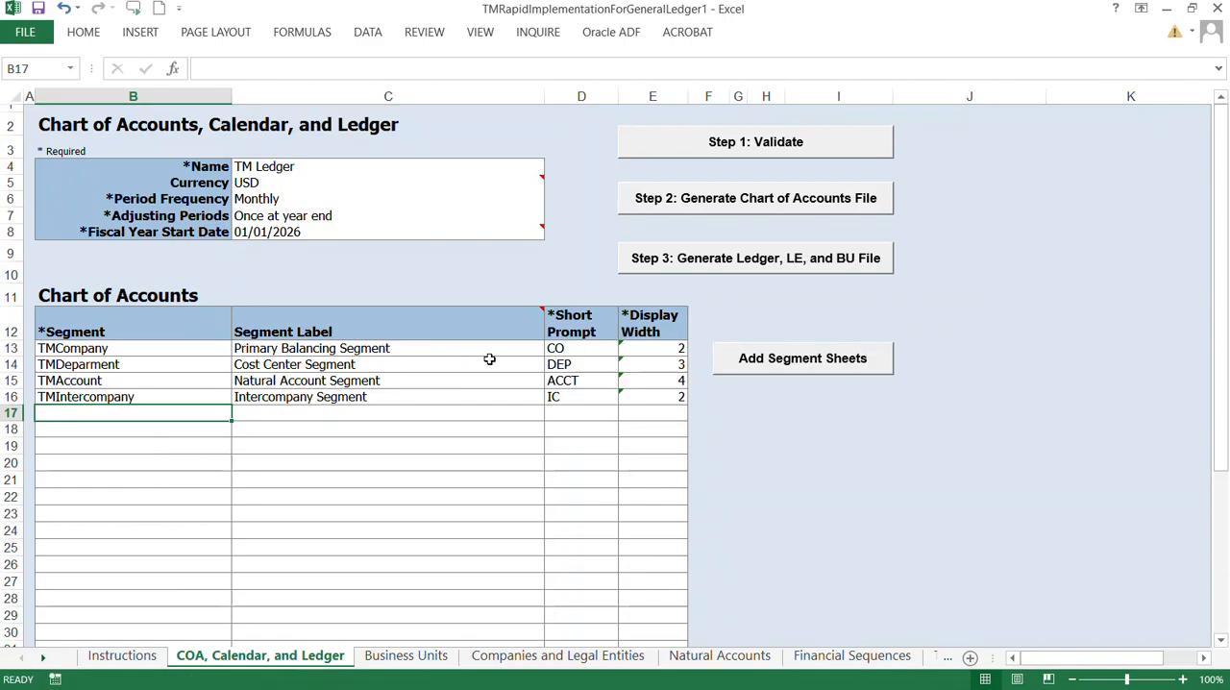
pyautogui.click(137, 352)
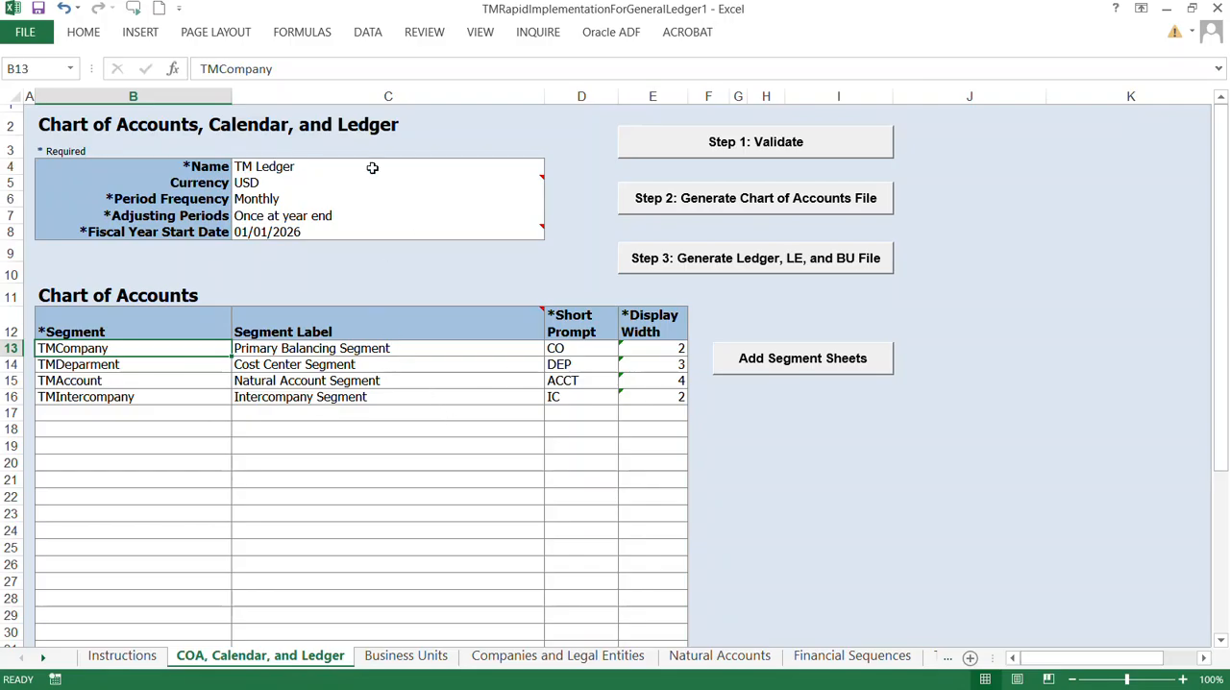
# Step: Review the TM business unit and its default legal entity, and the company values and legal entity details
pyautogui.click(404, 658)
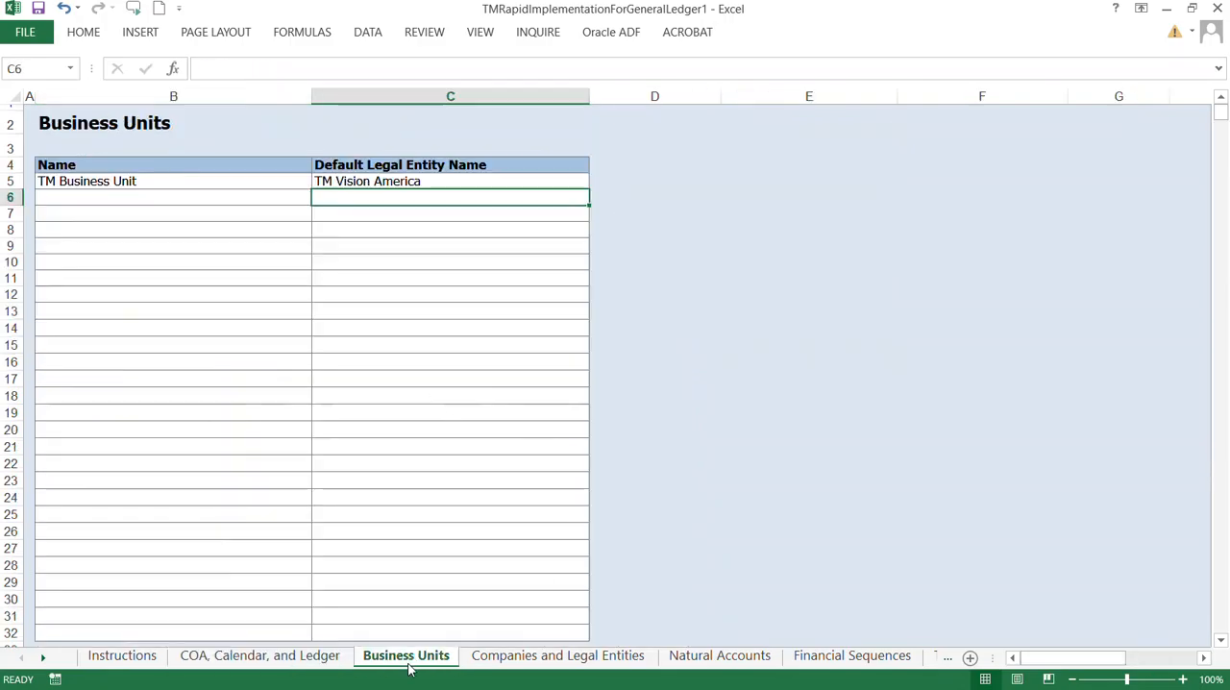
pyautogui.click(149, 184)
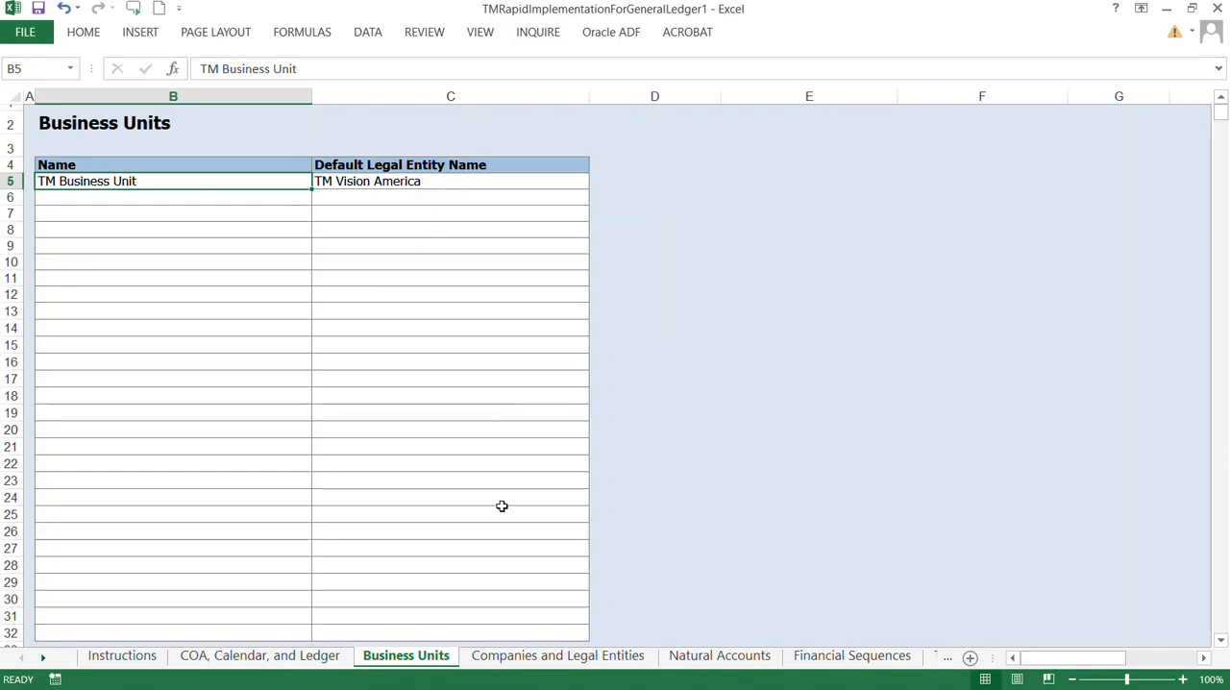
pyautogui.click(544, 657)
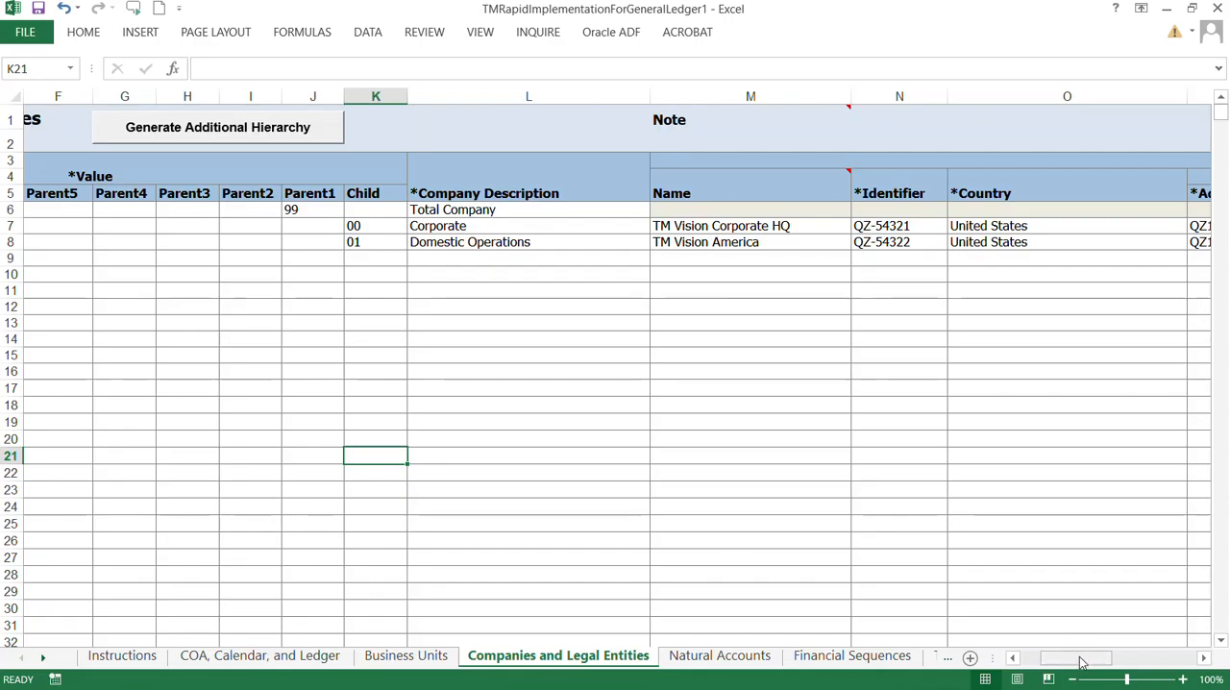
pyautogui.moveTo(1081, 661); pyautogui.dragTo(1095, 661)
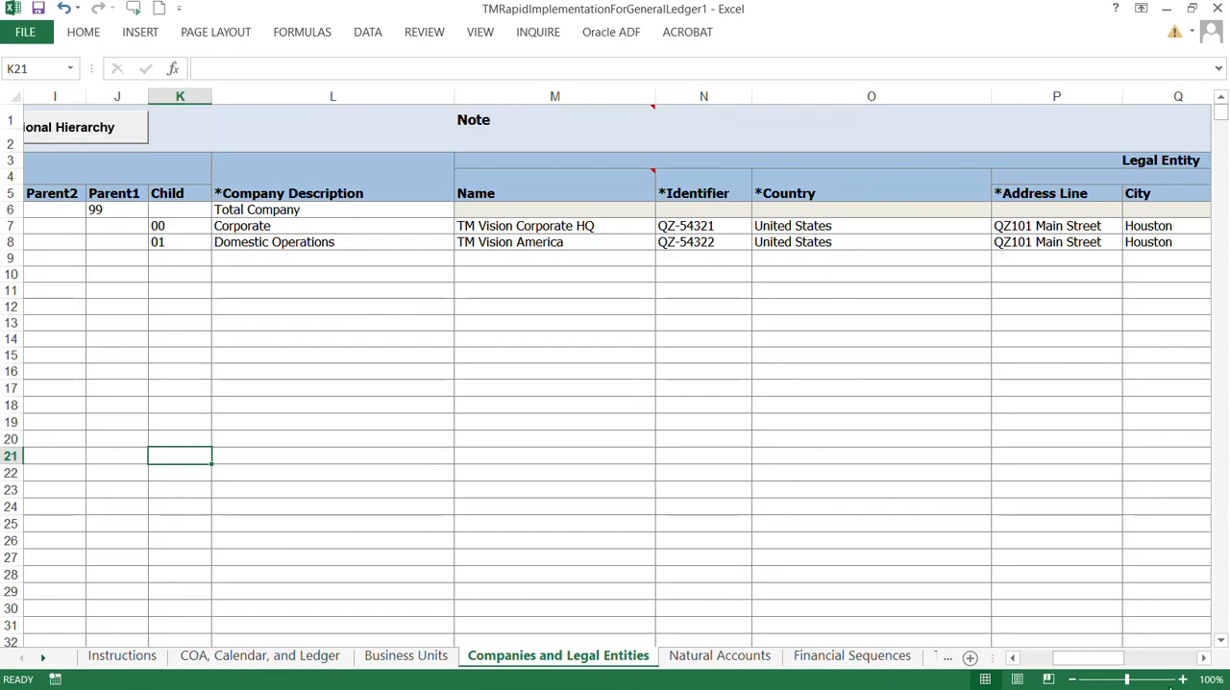
pyautogui.moveTo(1084, 661); pyautogui.dragTo(1047, 660)
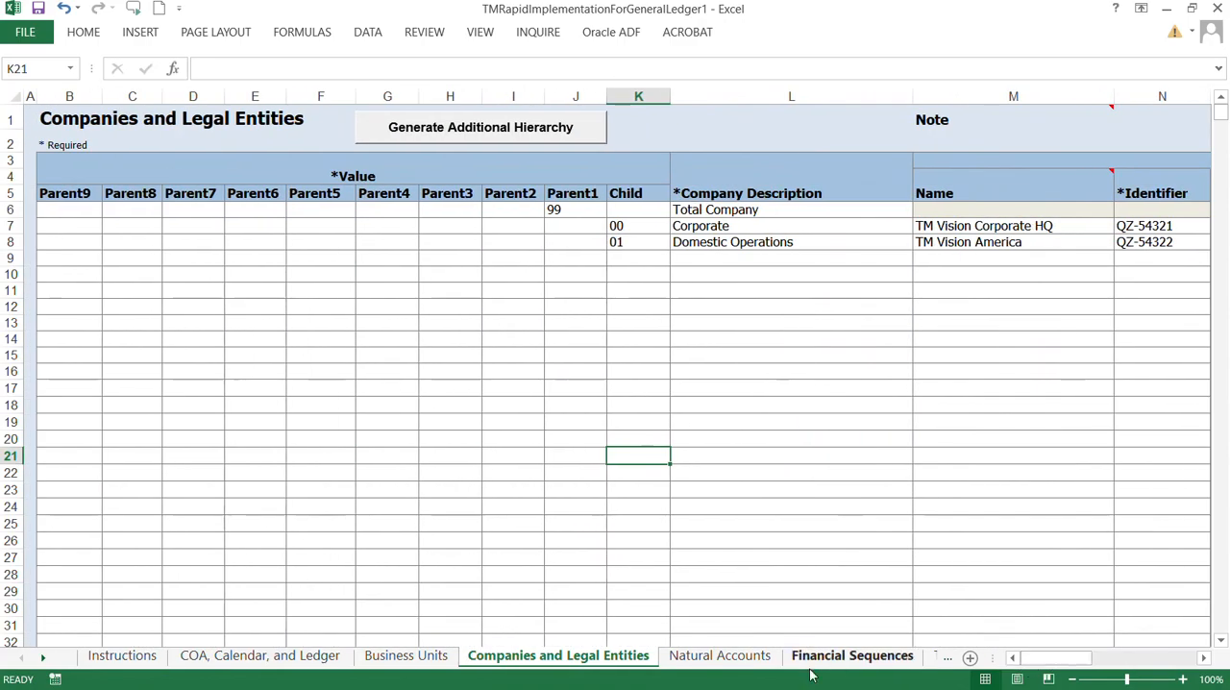
# Step: Review the Natural Accounts sheet's parent and child values, descriptions, account types and financial categories
pyautogui.click(697, 663)
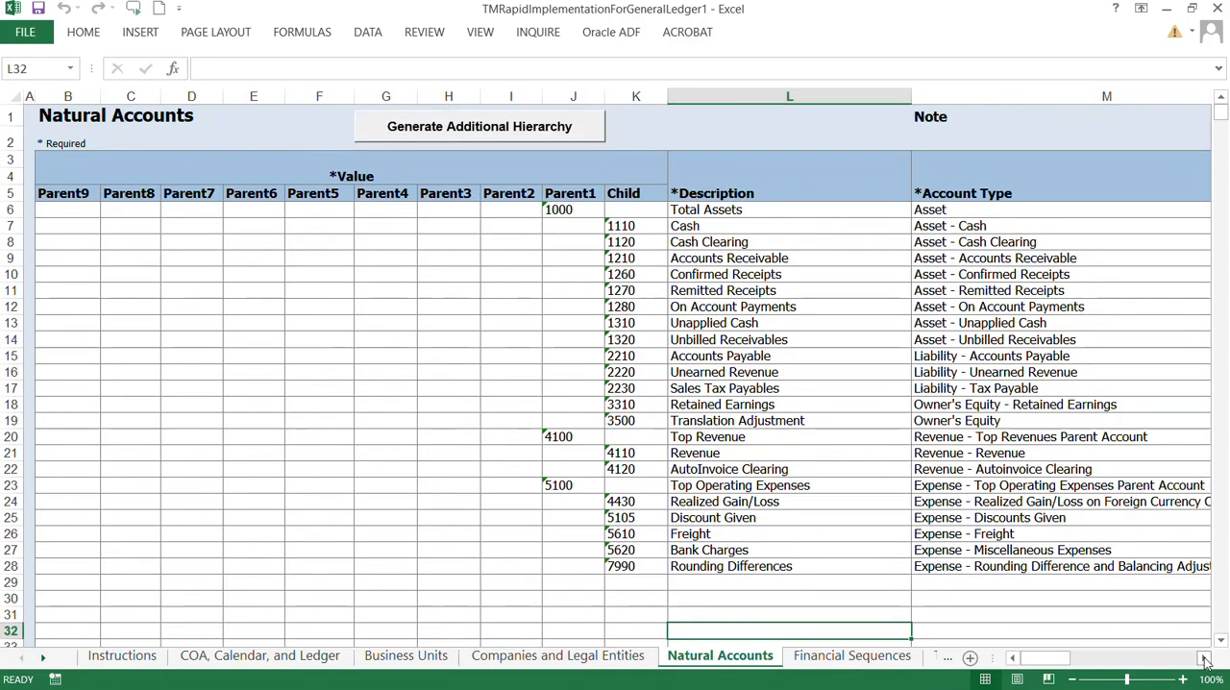
pyautogui.click(1204, 660)
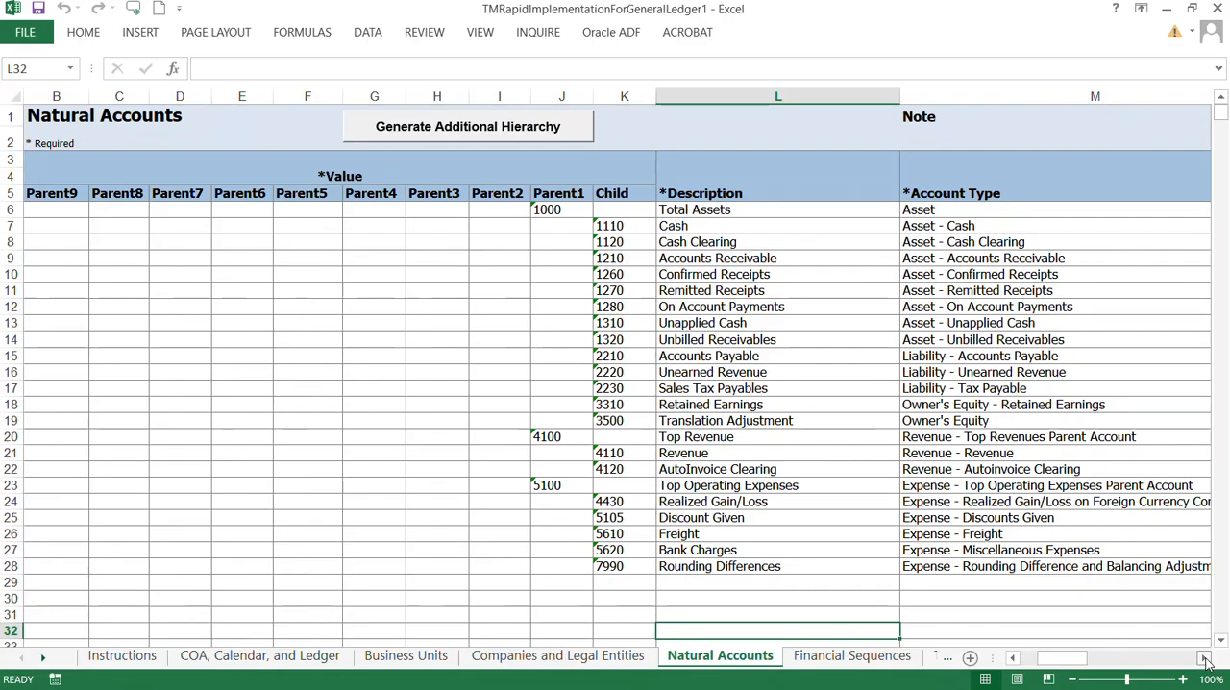
pyautogui.click(1204, 659)
pyautogui.click(1204, 659)
pyautogui.click(1204, 659)
pyautogui.click(1204, 659)
pyautogui.click(1204, 659)
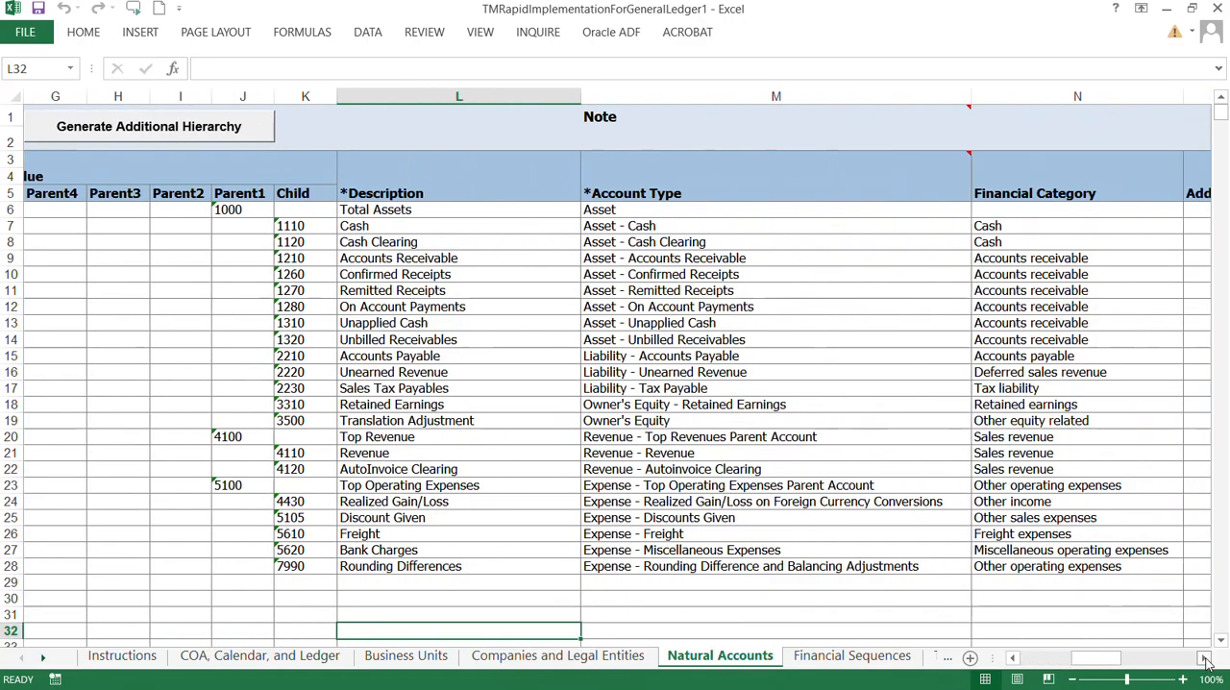
pyautogui.click(1204, 659)
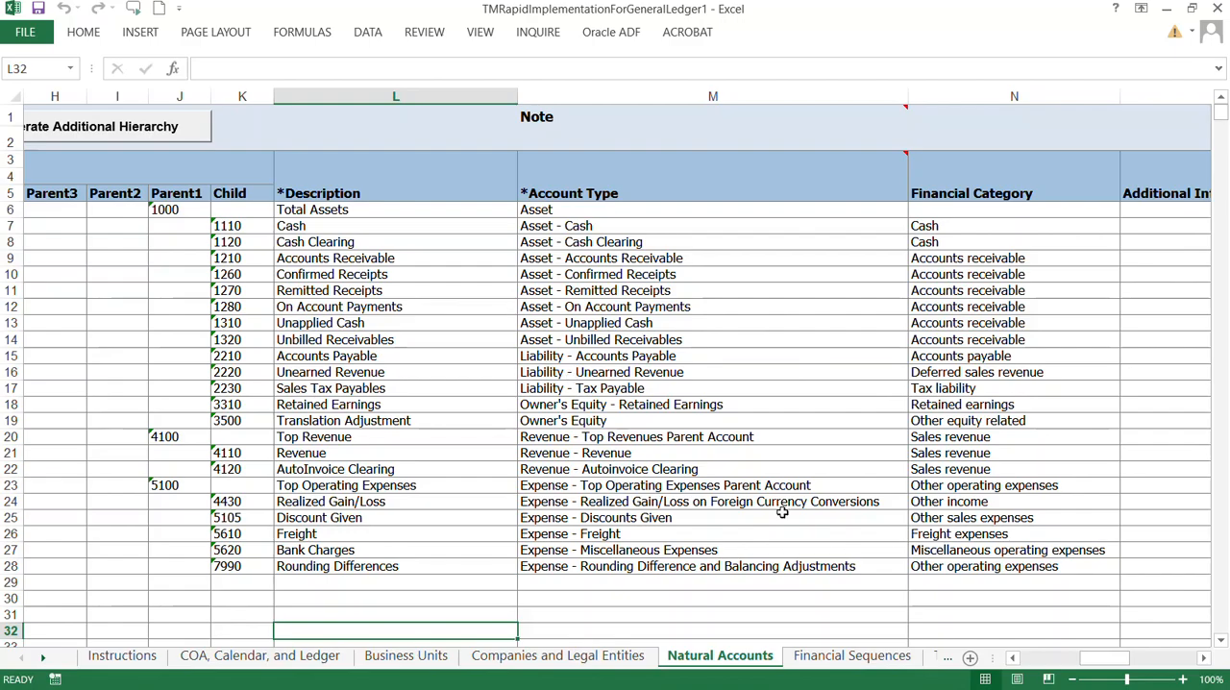
# Step: Revisit the chart of accounts segments on the COA, Calendar, and Ledger sheet and view the TMDeparment segment sheet
pyautogui.click(260, 656)
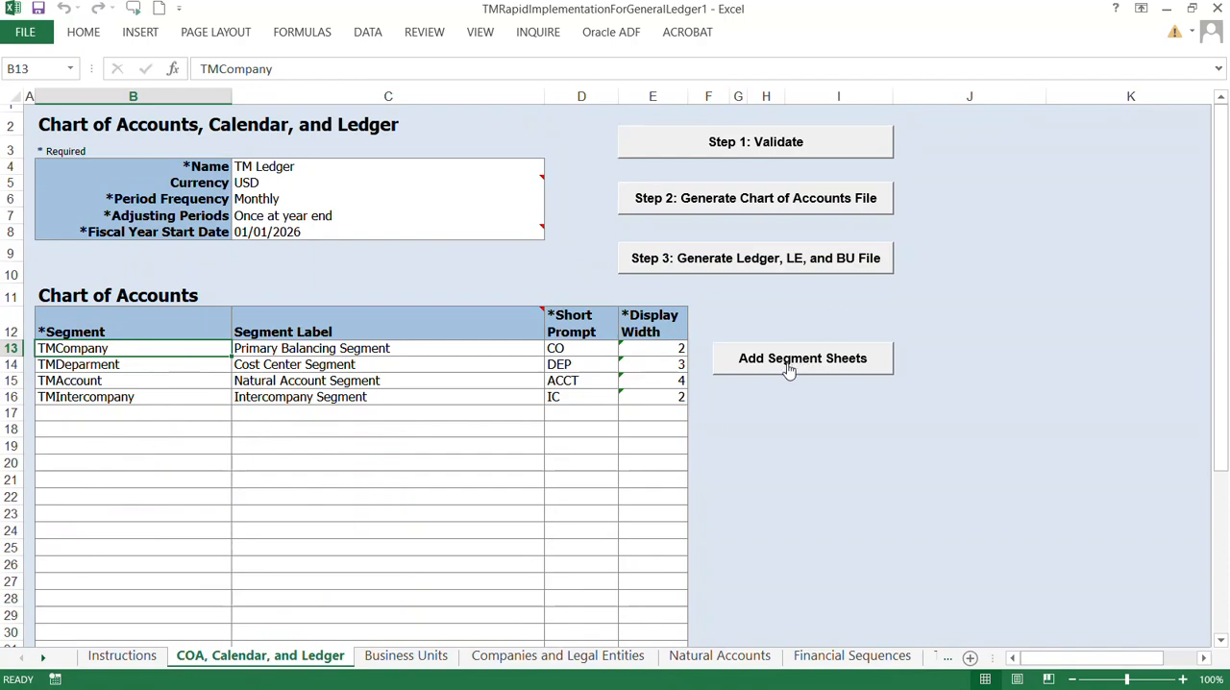
pyautogui.click(91, 383)
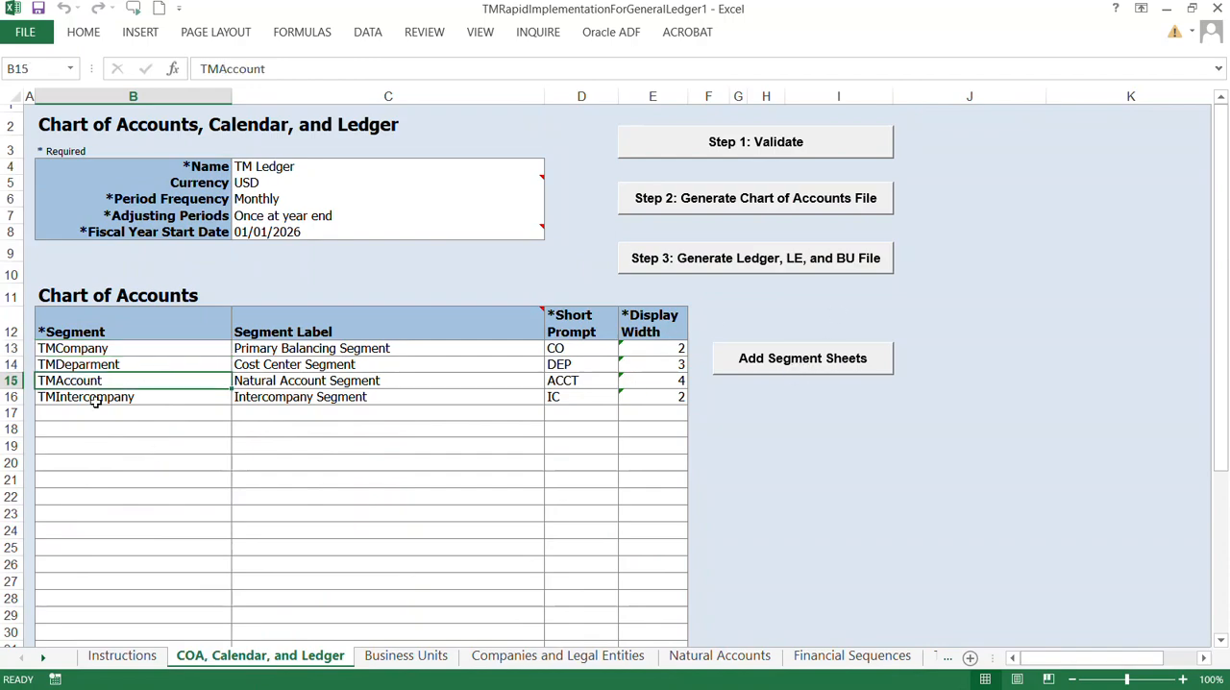
pyautogui.click(96, 412)
pyautogui.click(94, 430)
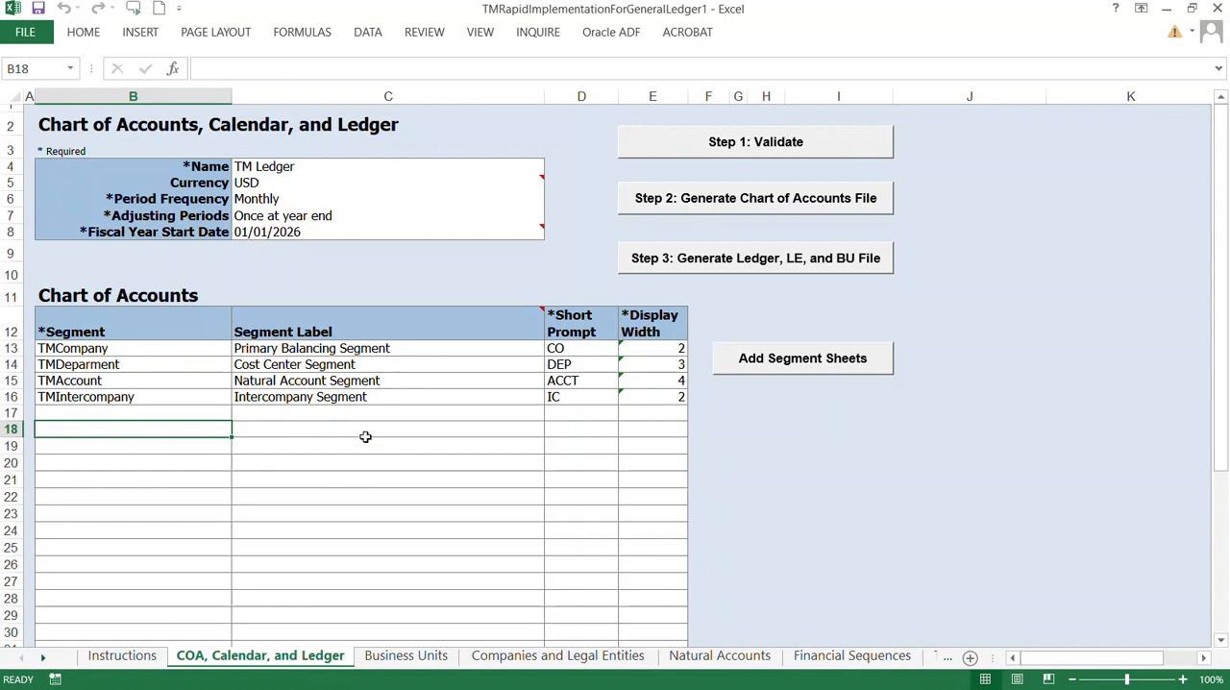
pyautogui.click(794, 369)
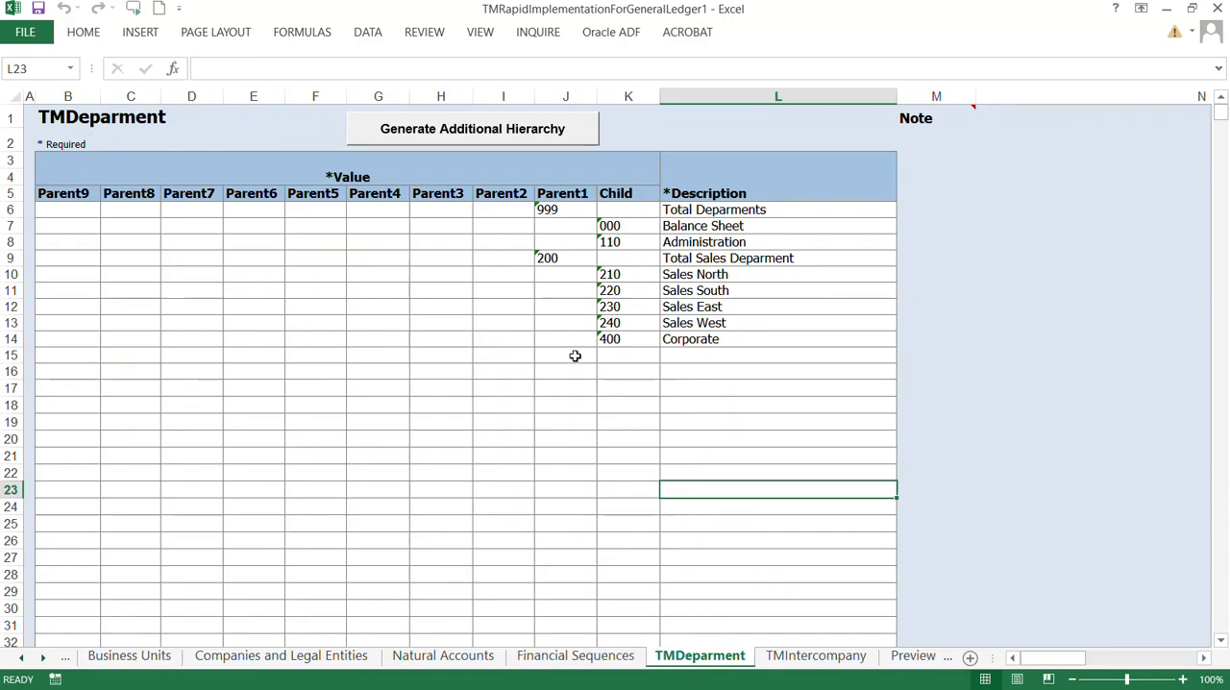
# Step: Compare the TMIntercompany segment values with the company values on the Companies and Legal Entities sheet
pyautogui.click(816, 655)
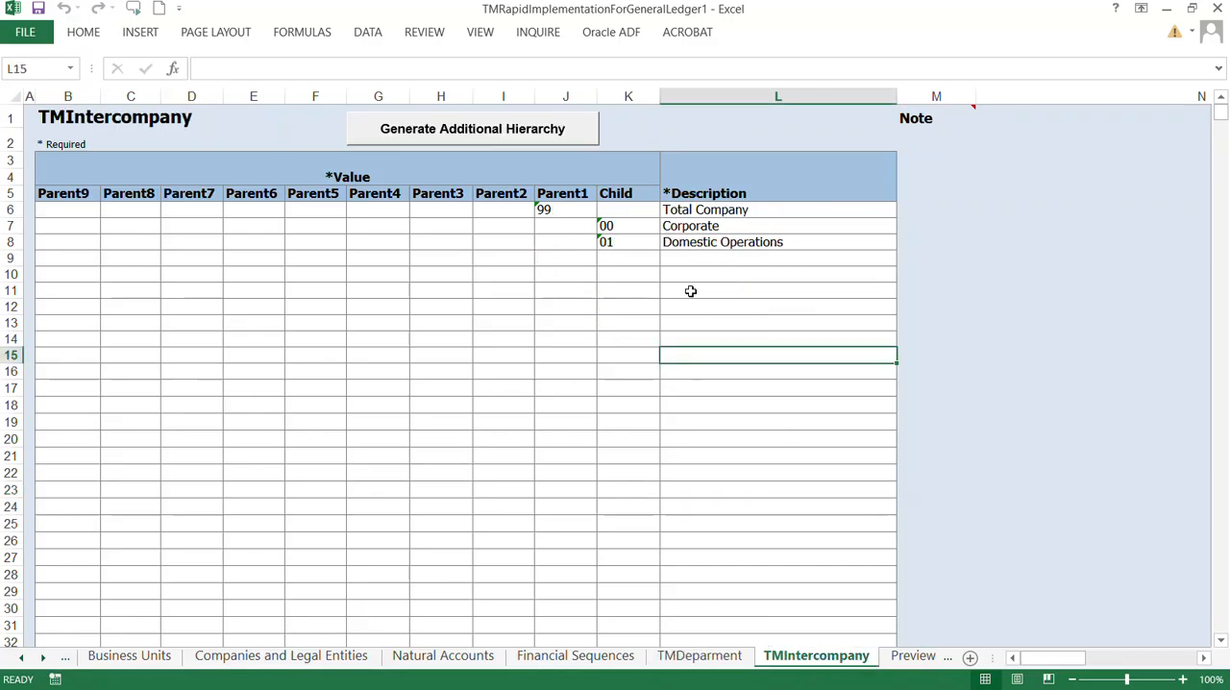
pyautogui.click(324, 661)
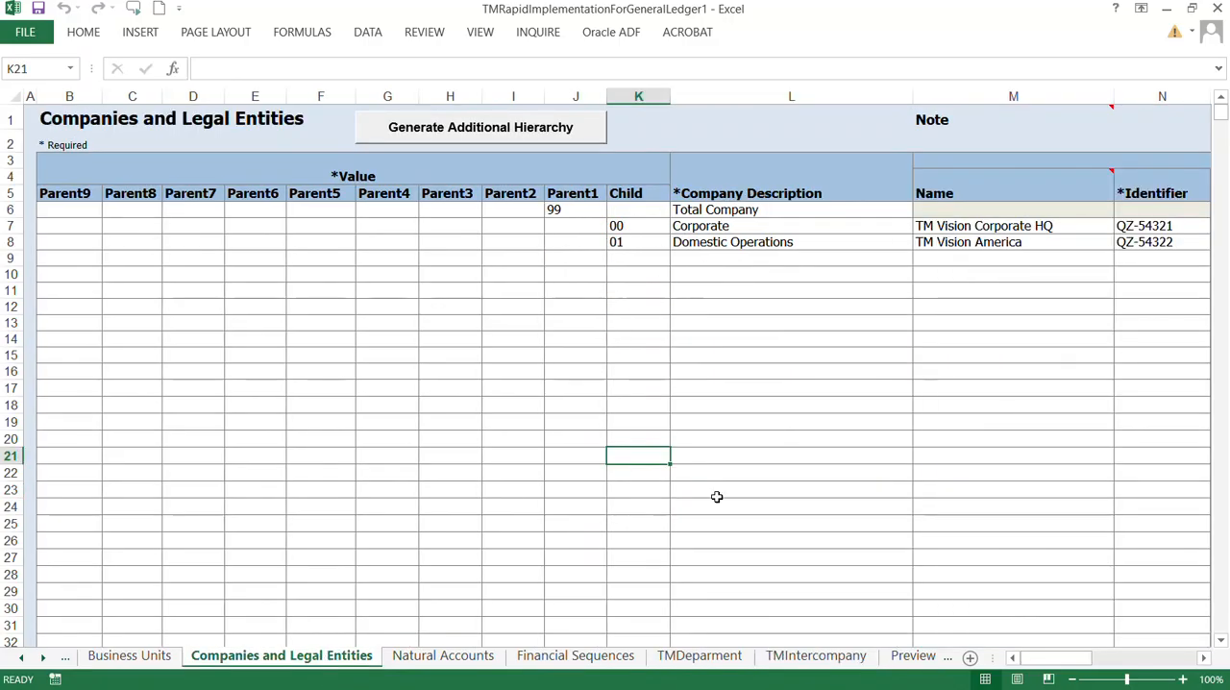
pyautogui.click(831, 661)
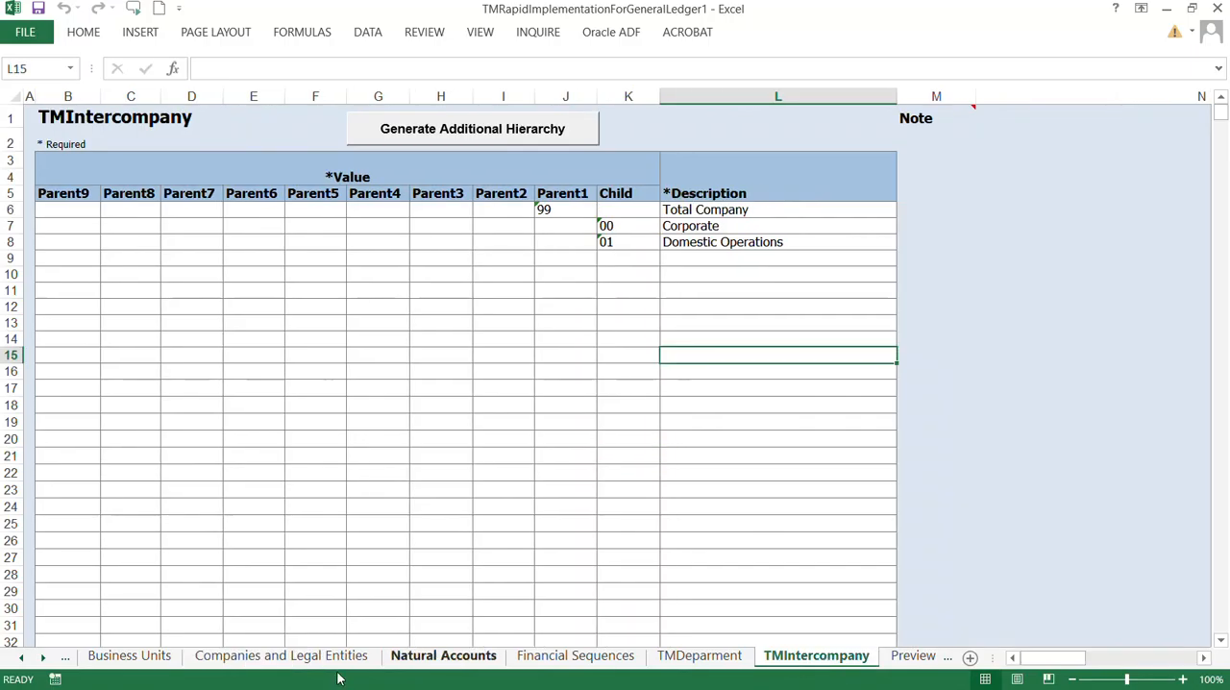
# Step: Return to the COA, Calendar, and Ledger sheet, validate the workbook and accept the preview of the sample reports
pyautogui.click(574, 656)
pyautogui.click(444, 659)
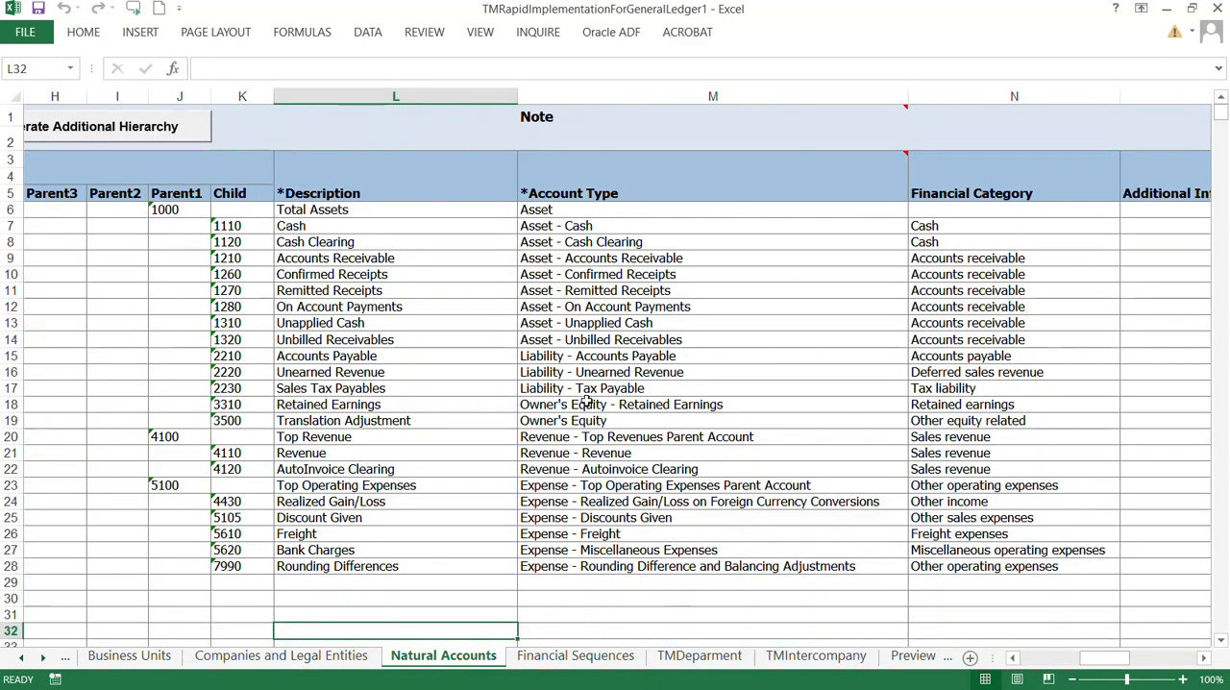
pyautogui.click(280, 657)
pyautogui.click(128, 657)
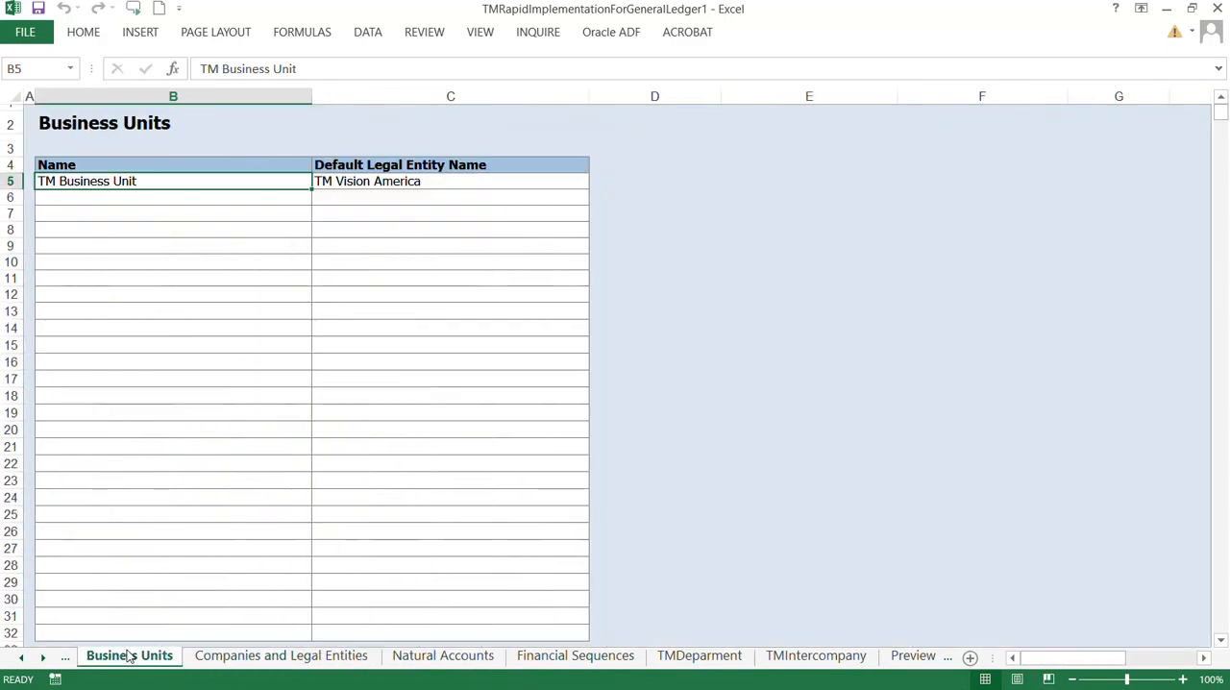
pyautogui.click(21, 657)
pyautogui.click(158, 659)
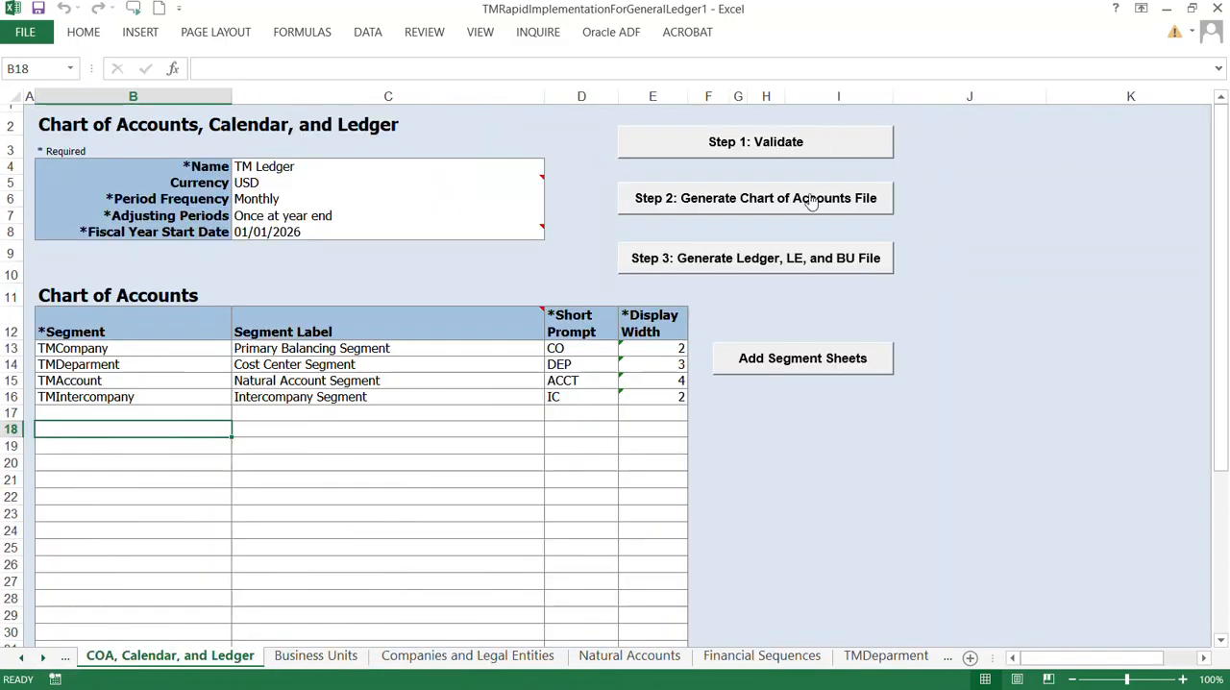
pyautogui.click(783, 142)
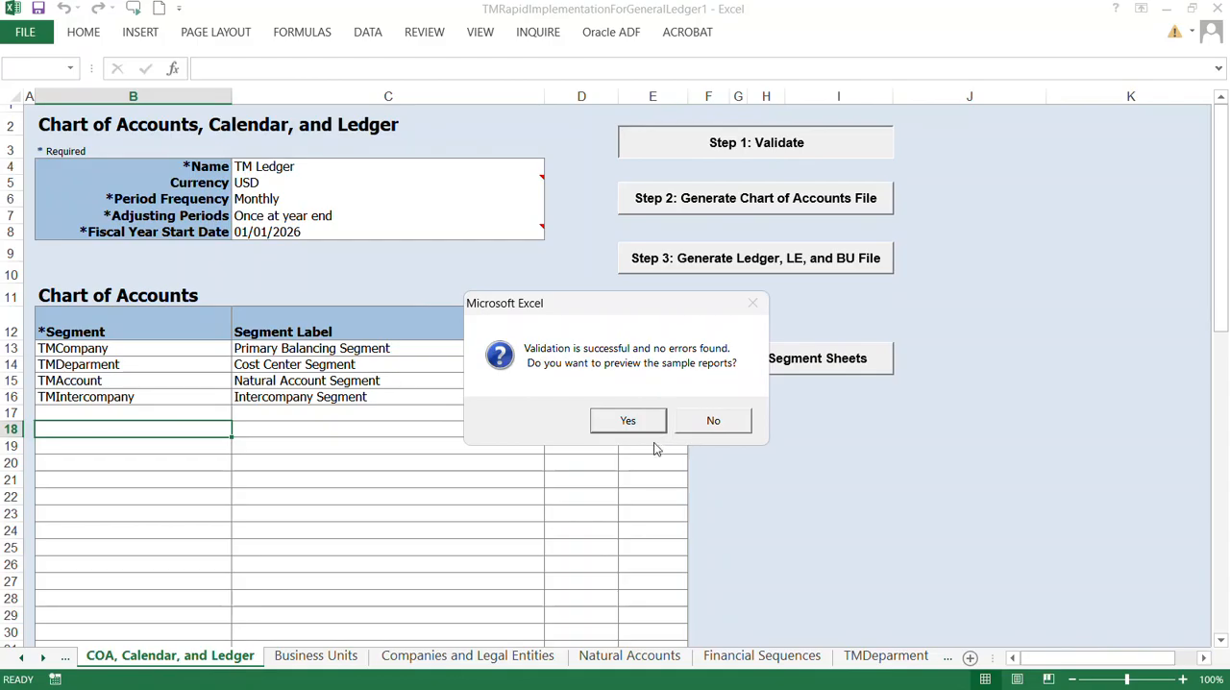
pyautogui.click(627, 423)
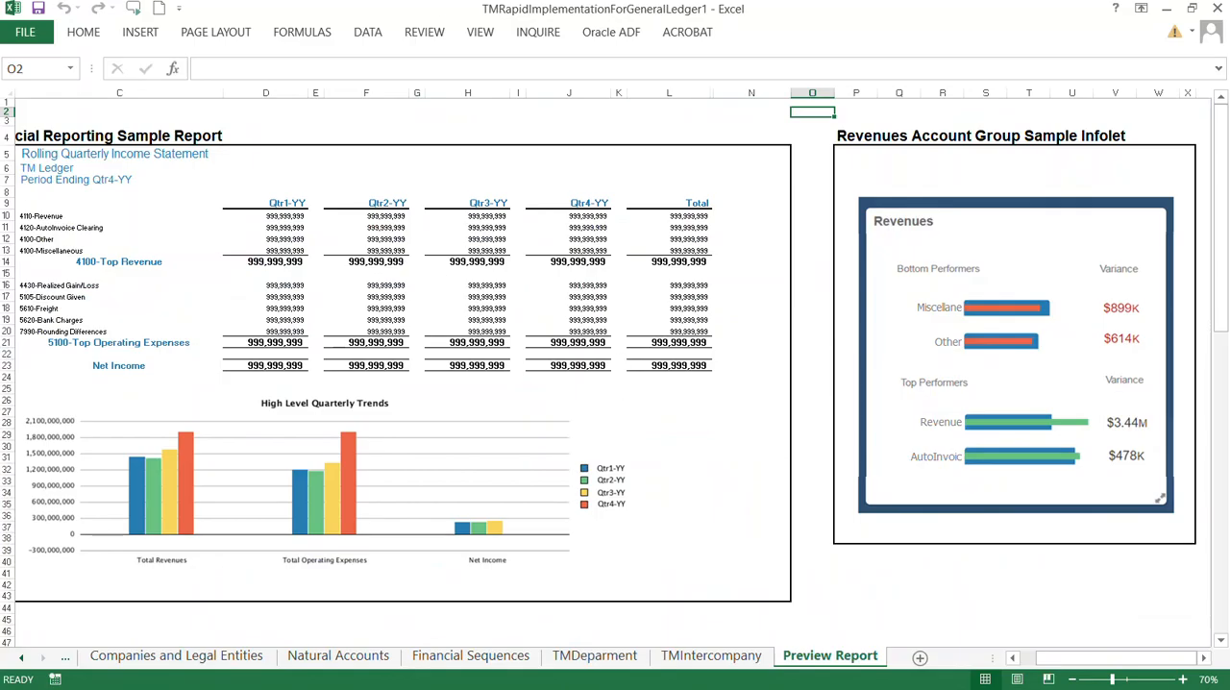
# Step: Examine the sample Rolling Quarterly Income Statement, its quarterly trends chart and the Revenues account group infolet
pyautogui.moveTo(1076, 661); pyautogui.dragTo(1068, 663)
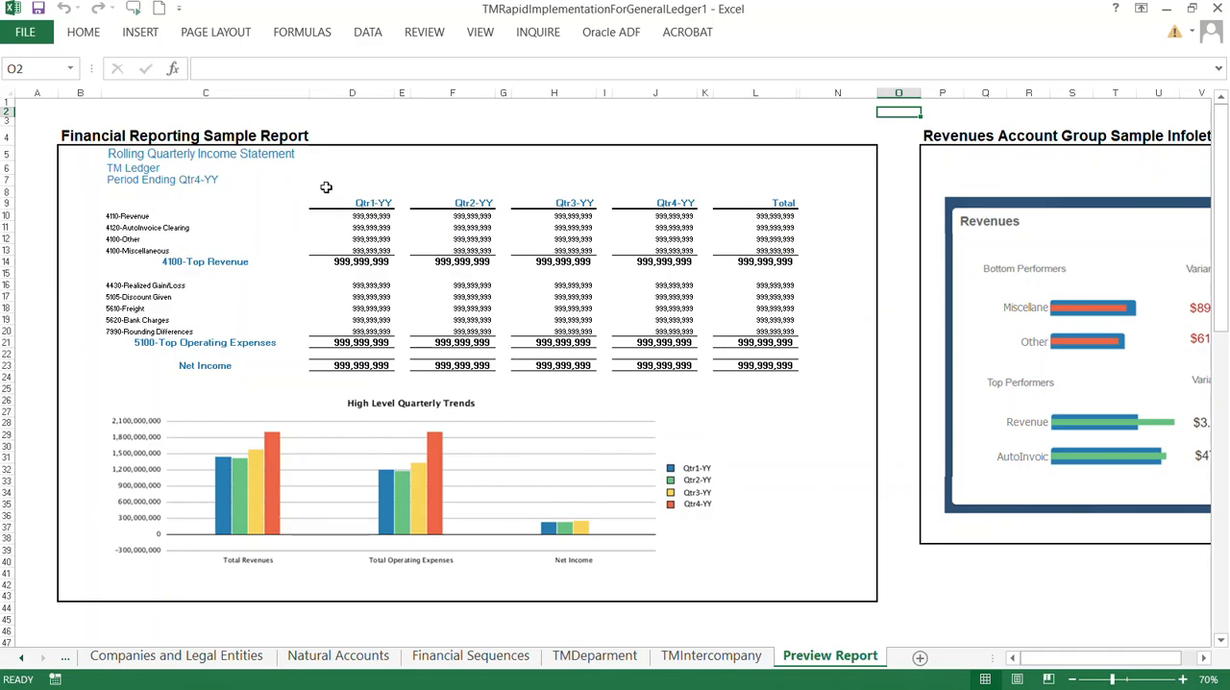
pyautogui.scroll(1, 326, 187)
pyautogui.click(1036, 657)
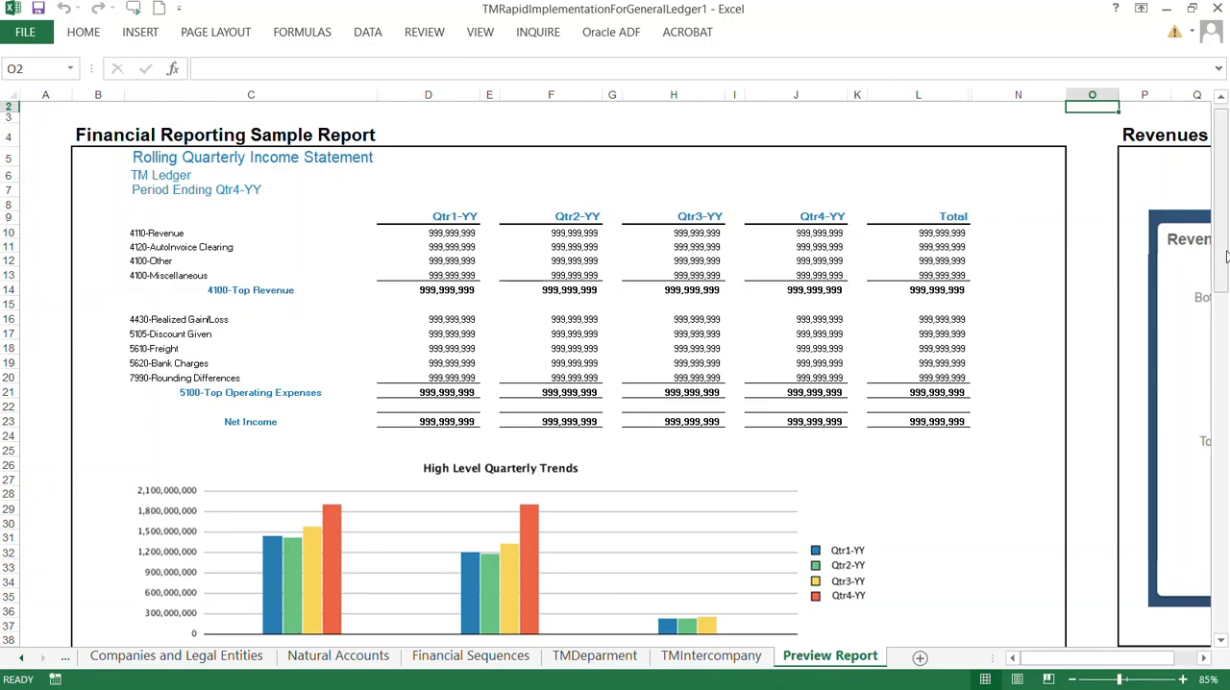
pyautogui.moveTo(1222, 218); pyautogui.dragTo(1227, 245)
pyautogui.moveTo(1096, 684); pyautogui.dragTo(1148, 663)
pyautogui.scroll(3, 1200, 404)
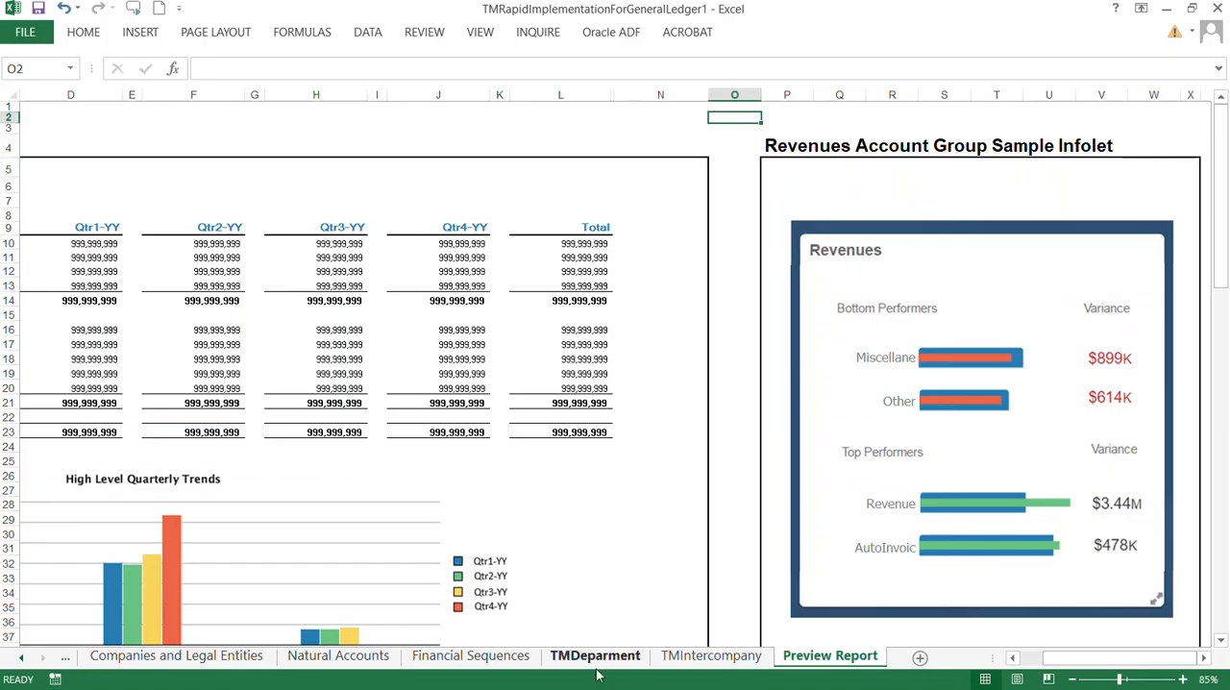
# Step: On the Natural Accounts sheet, clear the account type of the 4100 Top Revenue parent account
pyautogui.click(348, 659)
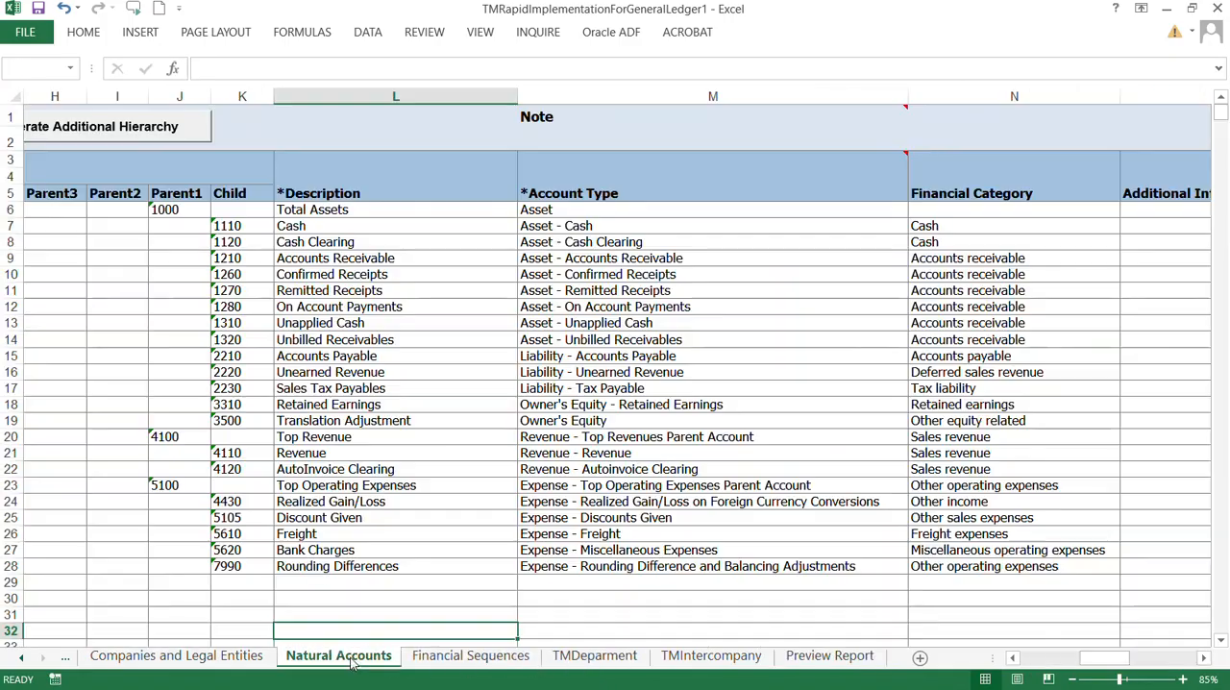
pyautogui.click(588, 438)
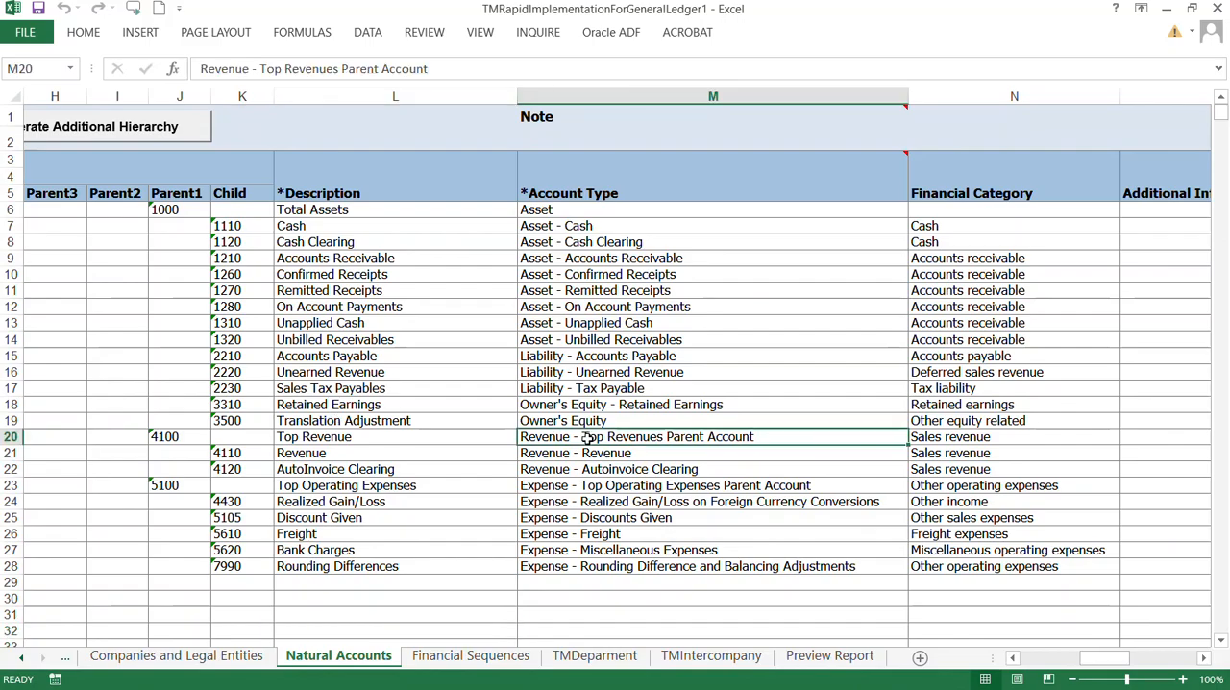
pyautogui.hotkey('ctrl', 'c')
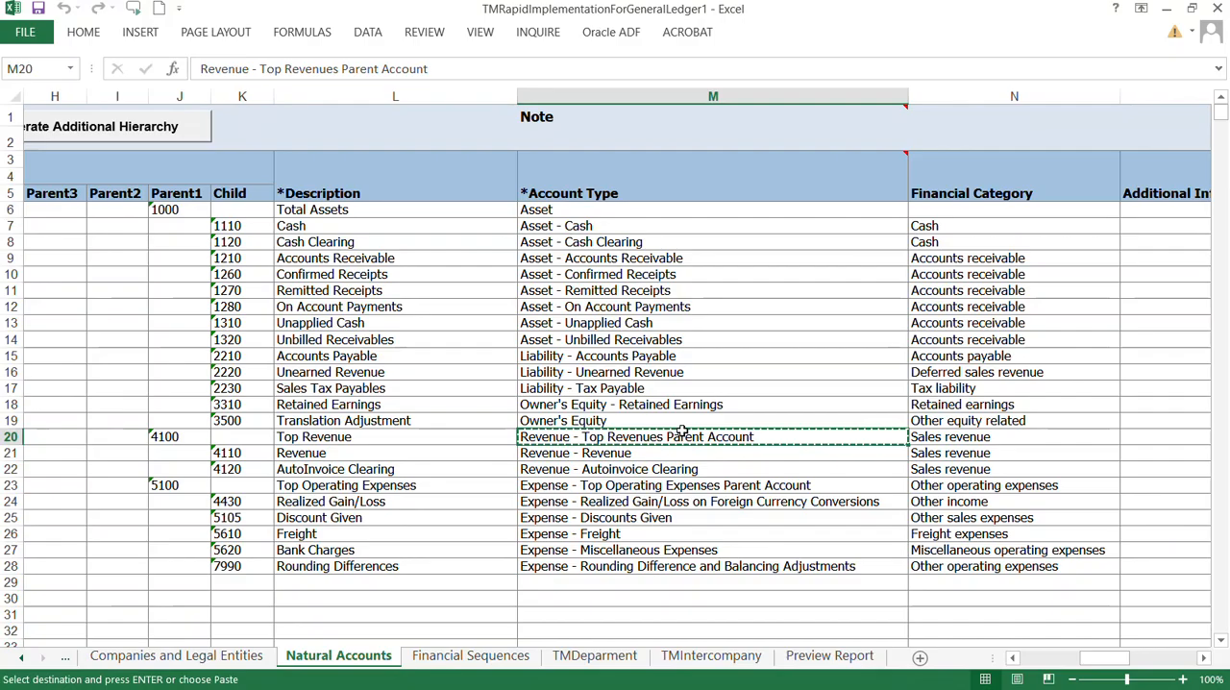
pyautogui.click(828, 426)
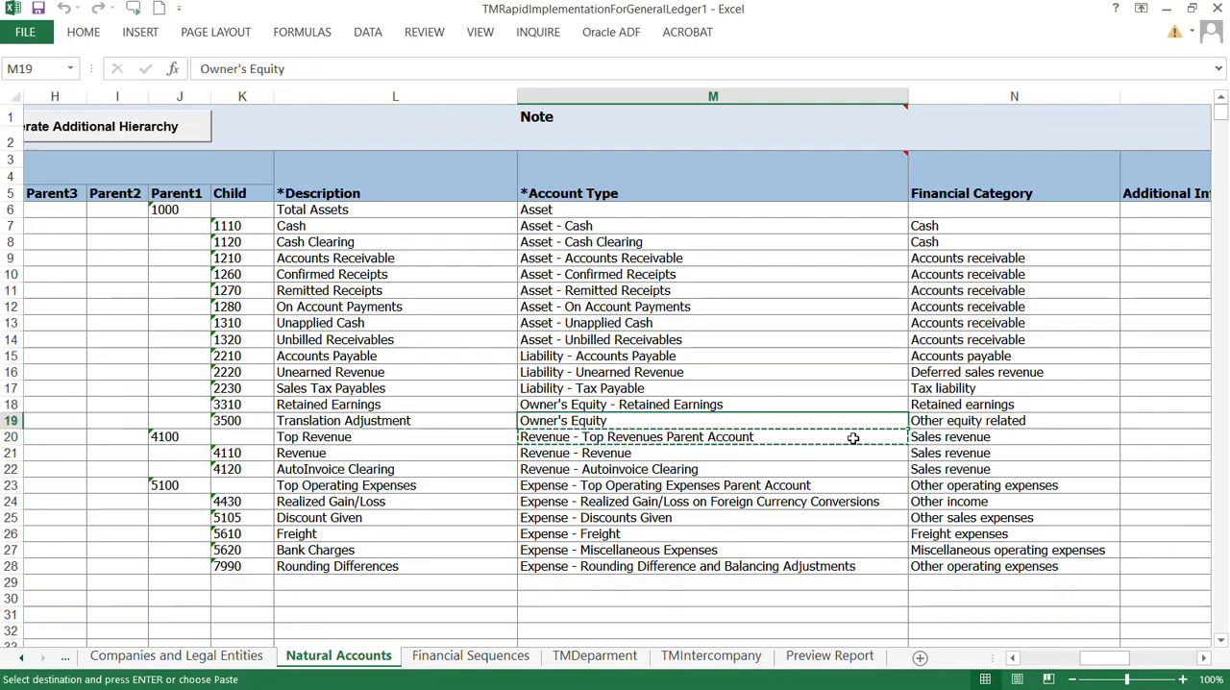
pyautogui.doubleClick(854, 437)
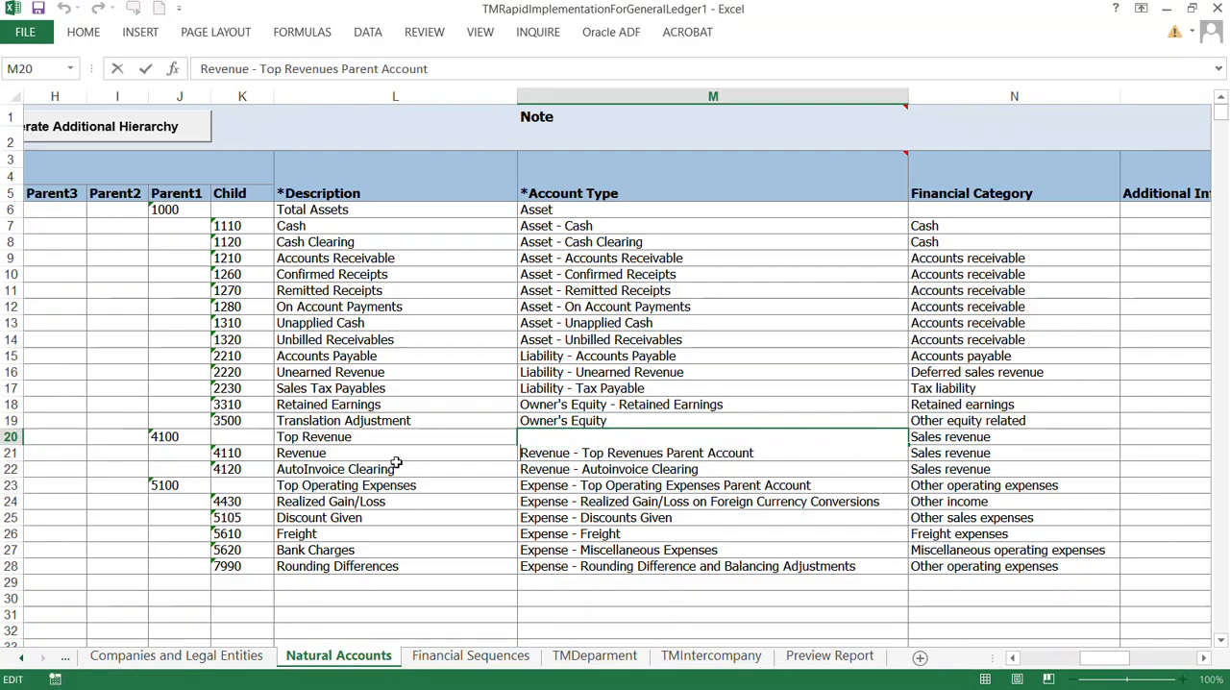
pyautogui.doubleClick(379, 438)
pyautogui.click(598, 435)
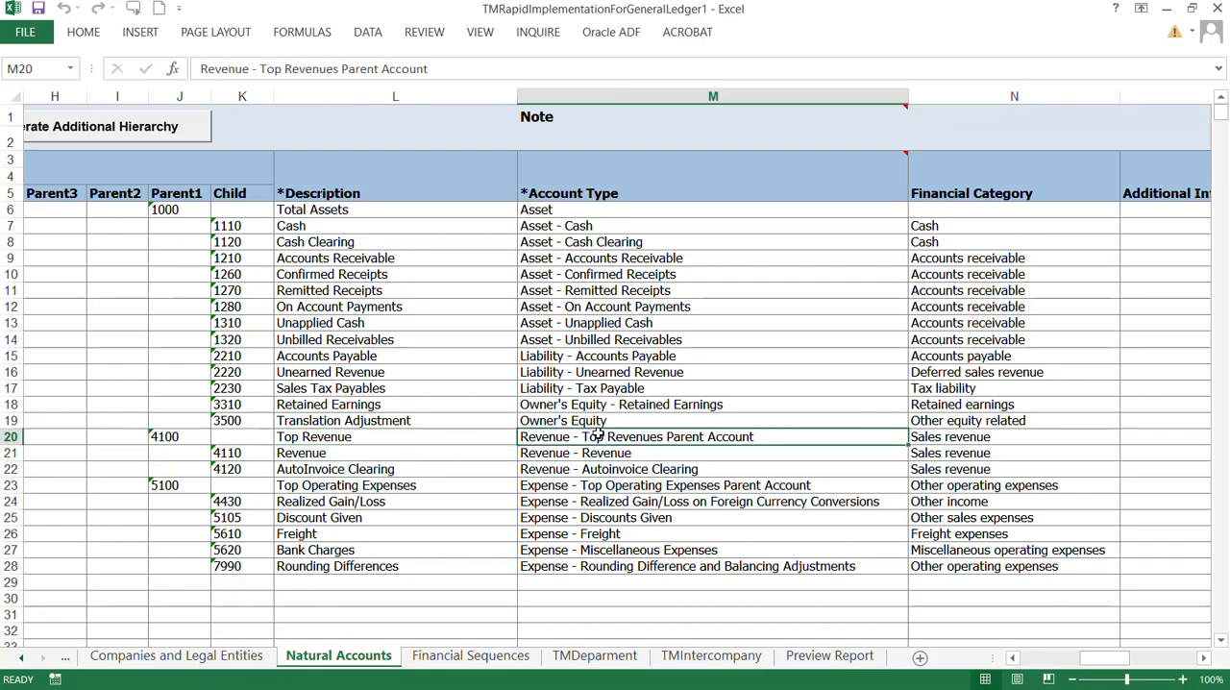
pyautogui.hotkey('alt', 'Down')
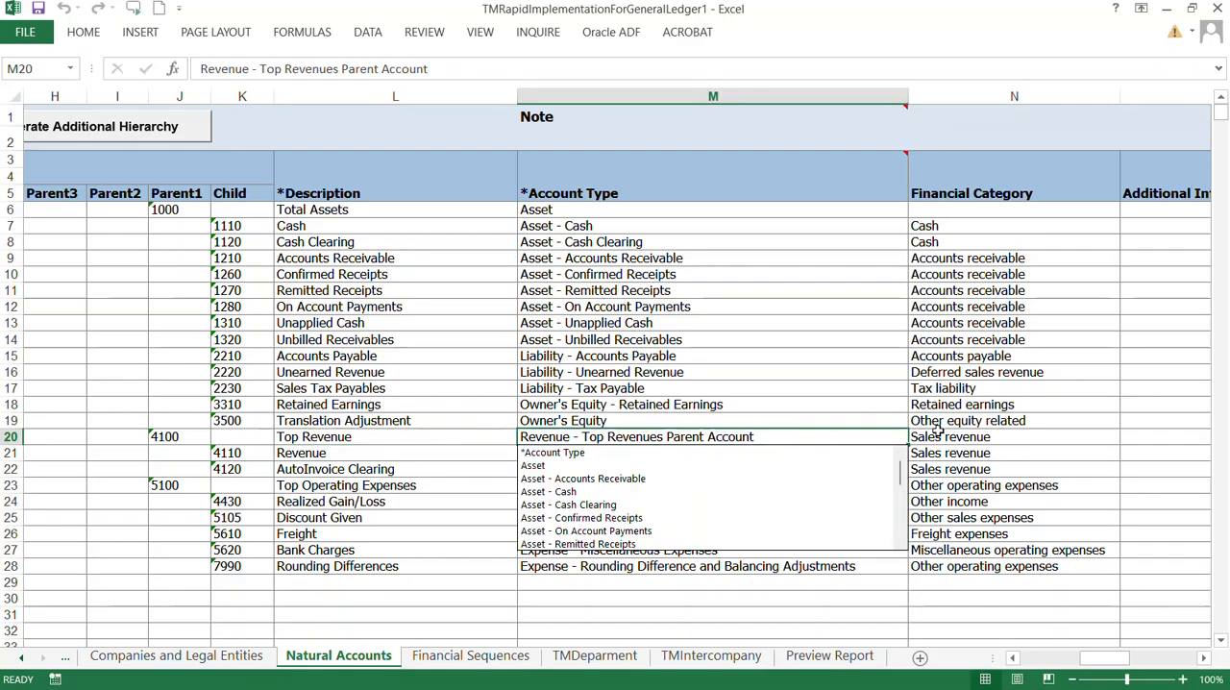
pyautogui.press('Escape')
pyautogui.press('Delete')
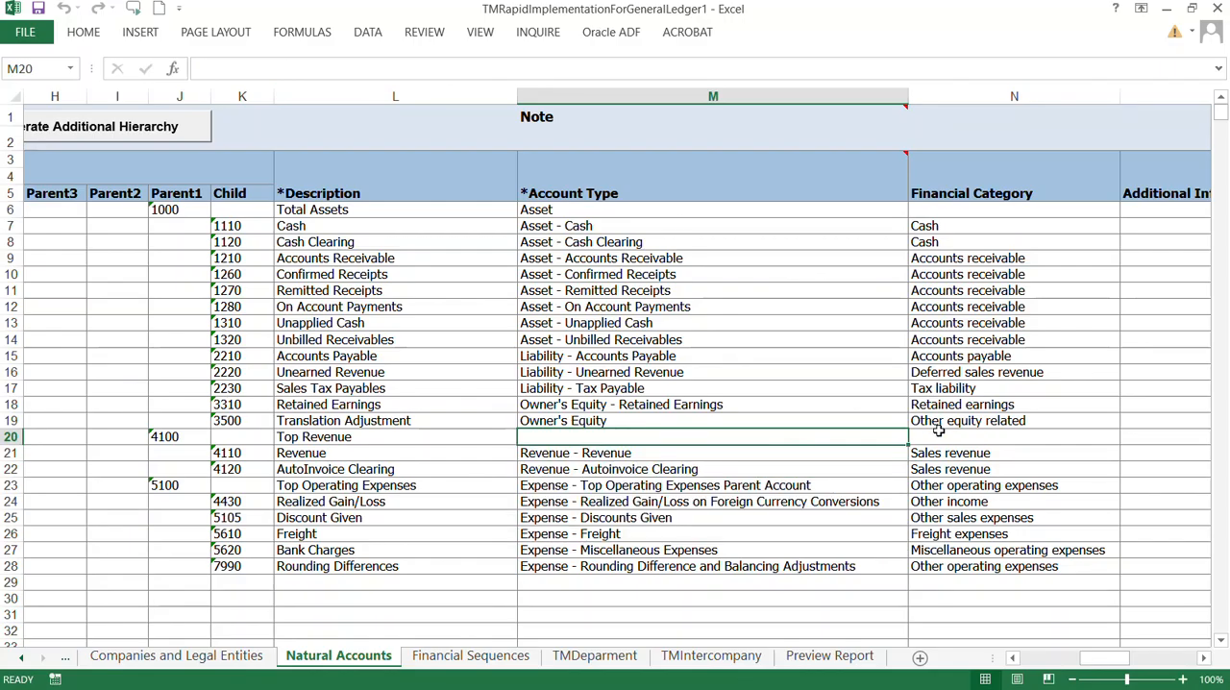
# Step: Go back to the COA, Calendar, and Ledger sheet and rerun the workbook validation to produce a validation report
pyautogui.click(184, 657)
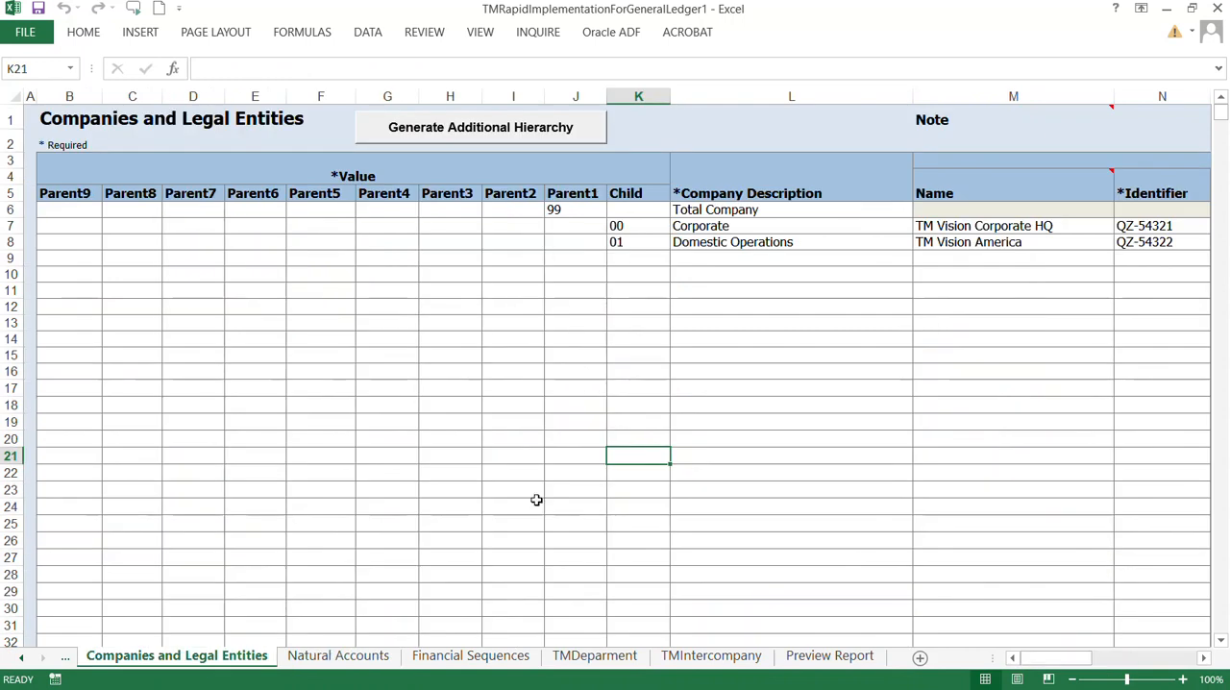
pyautogui.click(21, 657)
pyautogui.click(21, 657)
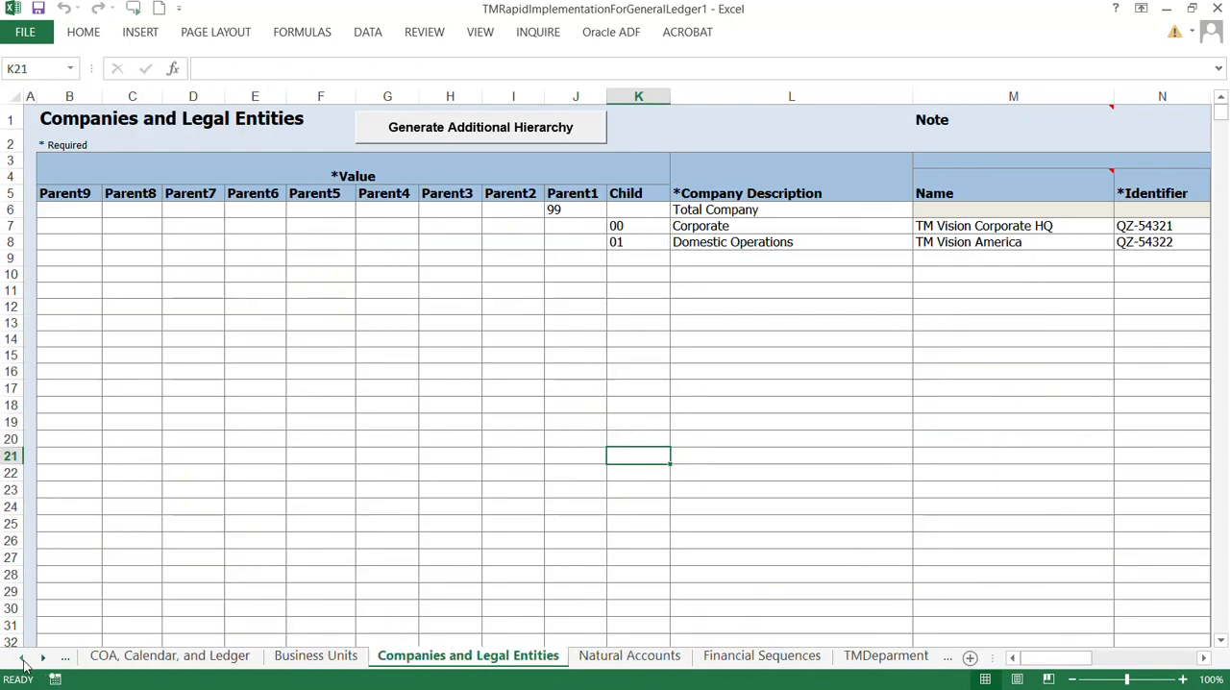
pyautogui.click(149, 657)
pyautogui.click(758, 144)
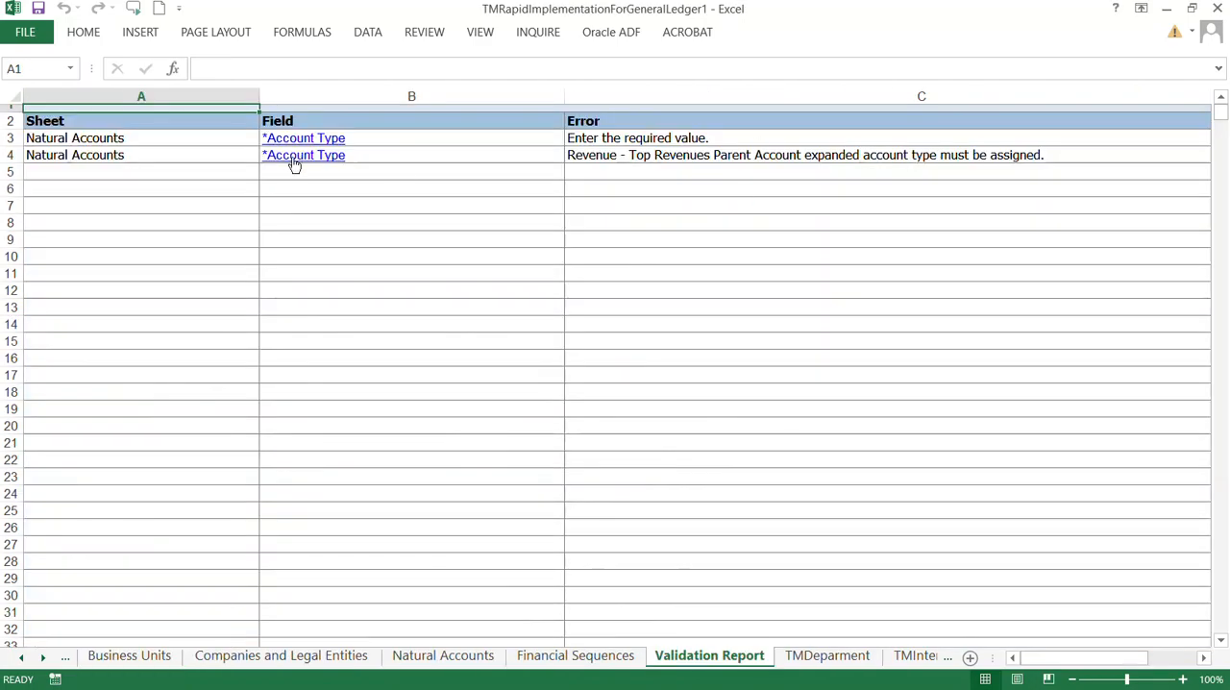
# Step: On the Natural Accounts sheet, browse the available account types for the 4100 Top Revenue parent account
pyautogui.click(451, 661)
pyautogui.doubleClick(552, 437)
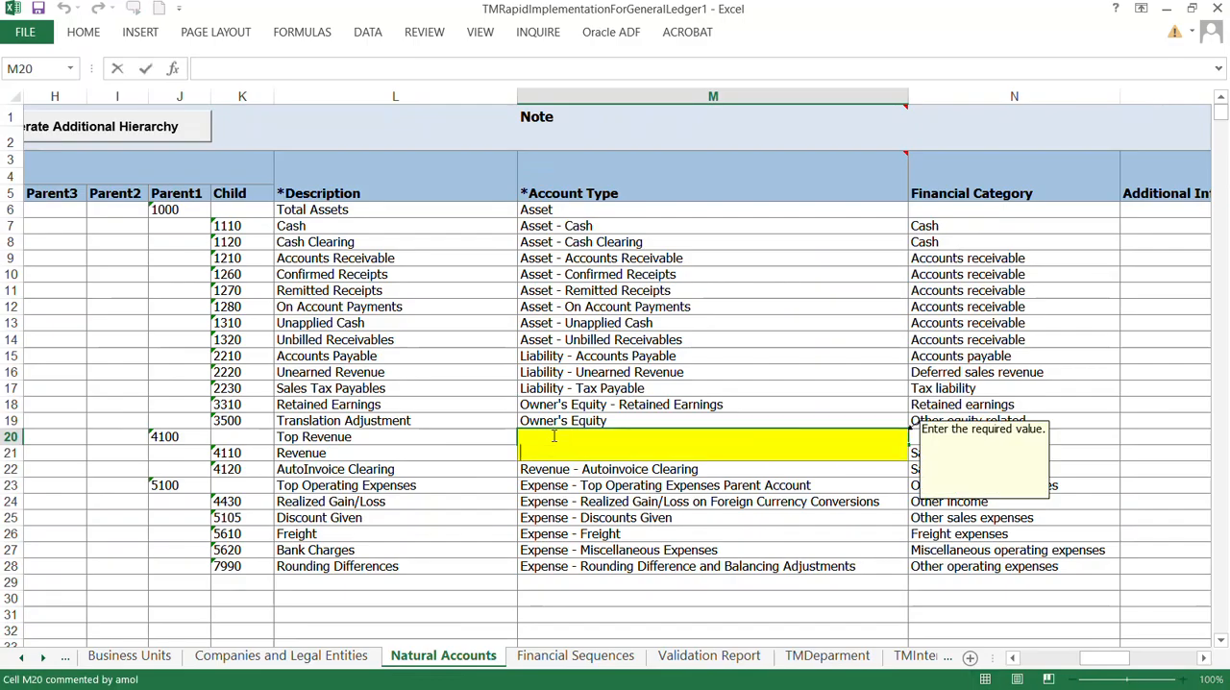
pyautogui.press('Escape')
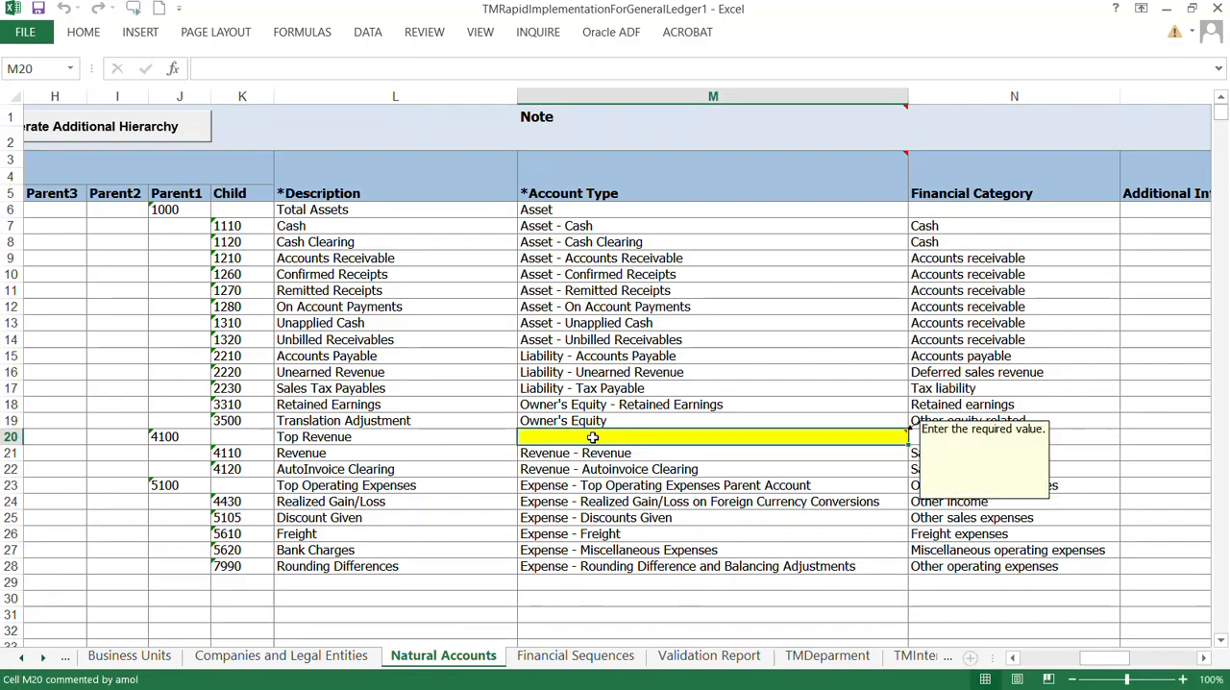
pyautogui.hotkey('alt', 'Down')
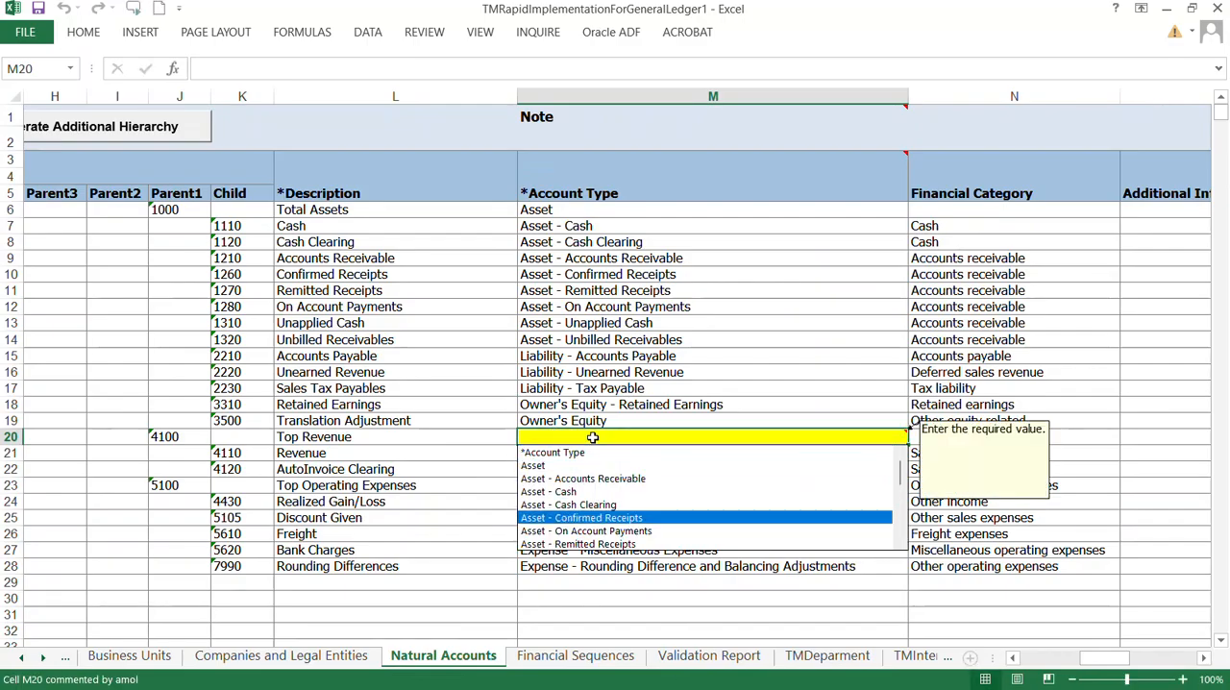
pyautogui.press('Down')
pyautogui.press('Down')
pyautogui.press('Down')
pyautogui.press('Down')
pyautogui.press('Down')
pyautogui.press('Down')
pyautogui.press('Down')
pyautogui.press('Down')
pyautogui.press('Down')
pyautogui.press('Down')
pyautogui.press('Down')
pyautogui.press('Down')
pyautogui.press('Down')
pyautogui.press('Down')
pyautogui.press('Down')
pyautogui.press('Down')
pyautogui.press('Down')
pyautogui.press('Down')
pyautogui.press('Down')
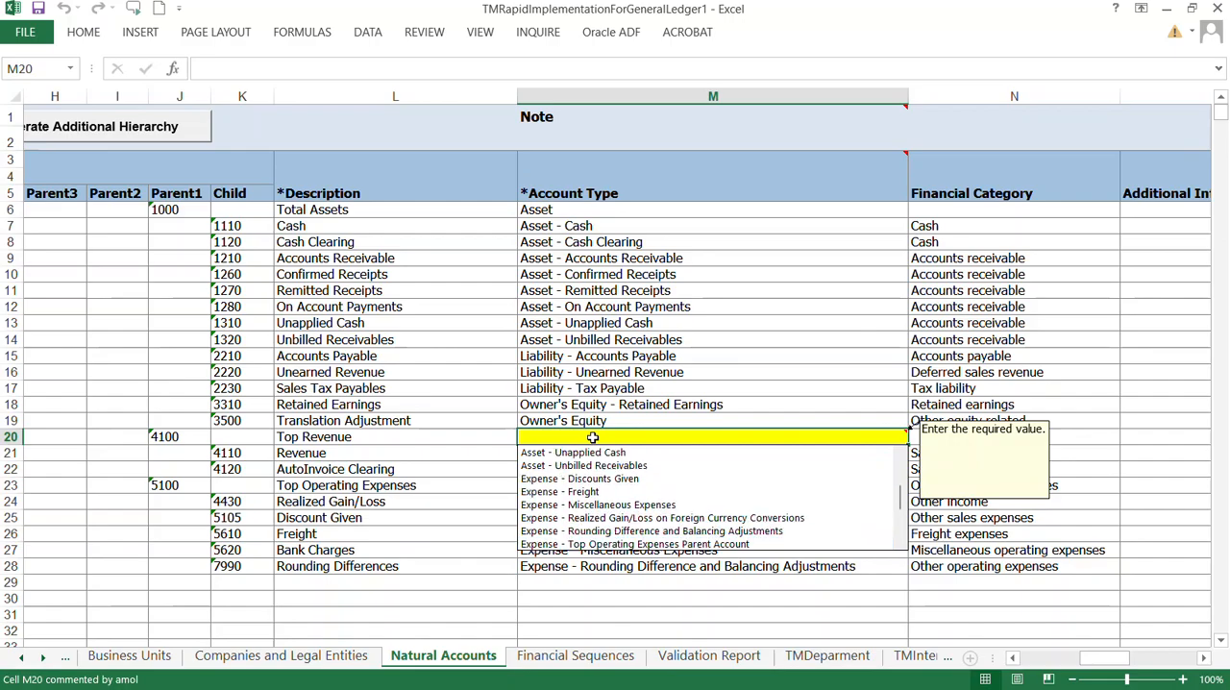
pyautogui.press('Down')
pyautogui.press('Down')
pyautogui.press('Down')
pyautogui.press('Down')
pyautogui.press('Down')
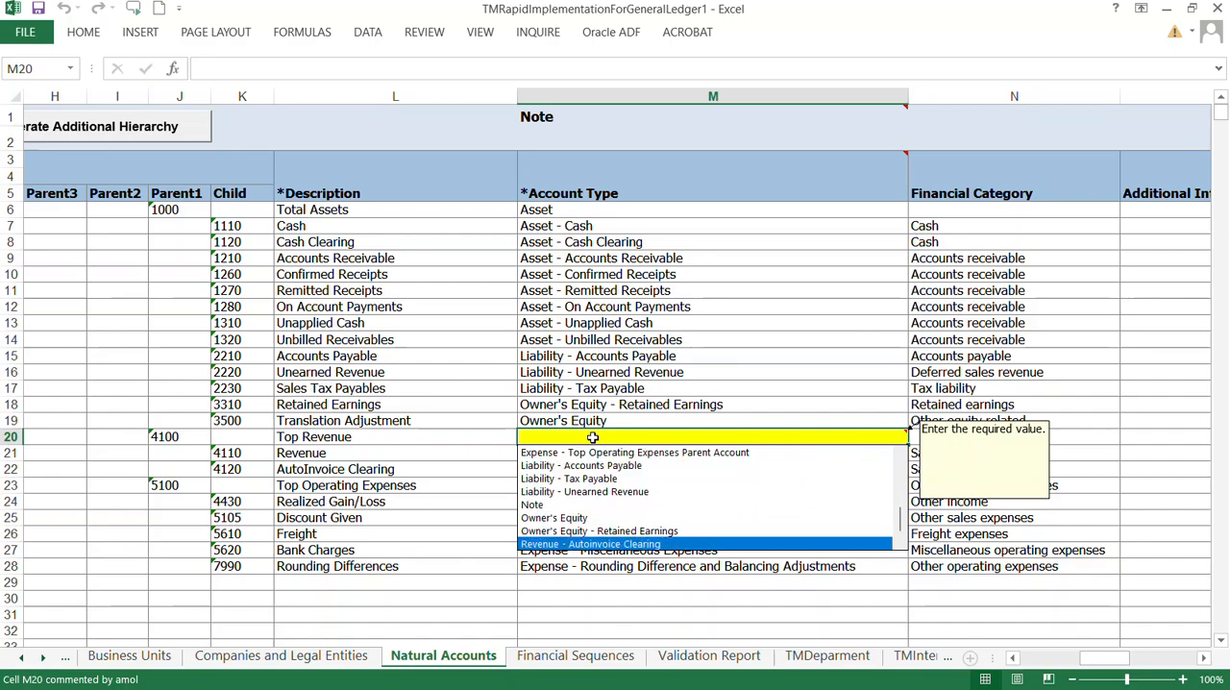
pyautogui.press('Up')
pyautogui.press('Up')
pyautogui.press('Up')
pyautogui.press('Up')
pyautogui.press('Up')
pyautogui.press('Up')
pyautogui.press('Up')
pyautogui.press('Up')
pyautogui.press('Up')
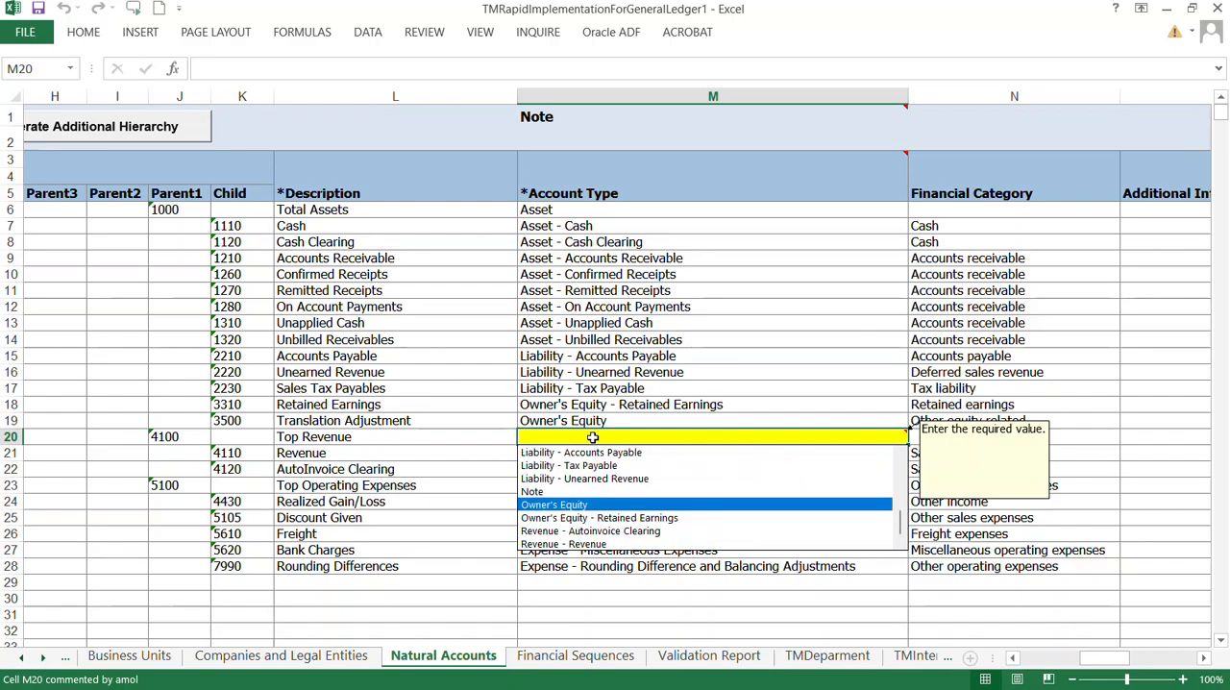
pyautogui.press('Up')
pyautogui.press('Up')
pyautogui.press('Up')
pyautogui.press('Up')
pyautogui.press('Up')
pyautogui.press('Up')
pyautogui.press('Up')
pyautogui.press('Up')
pyautogui.press('Up')
pyautogui.press('Up')
pyautogui.press('Up')
pyautogui.press('Up')
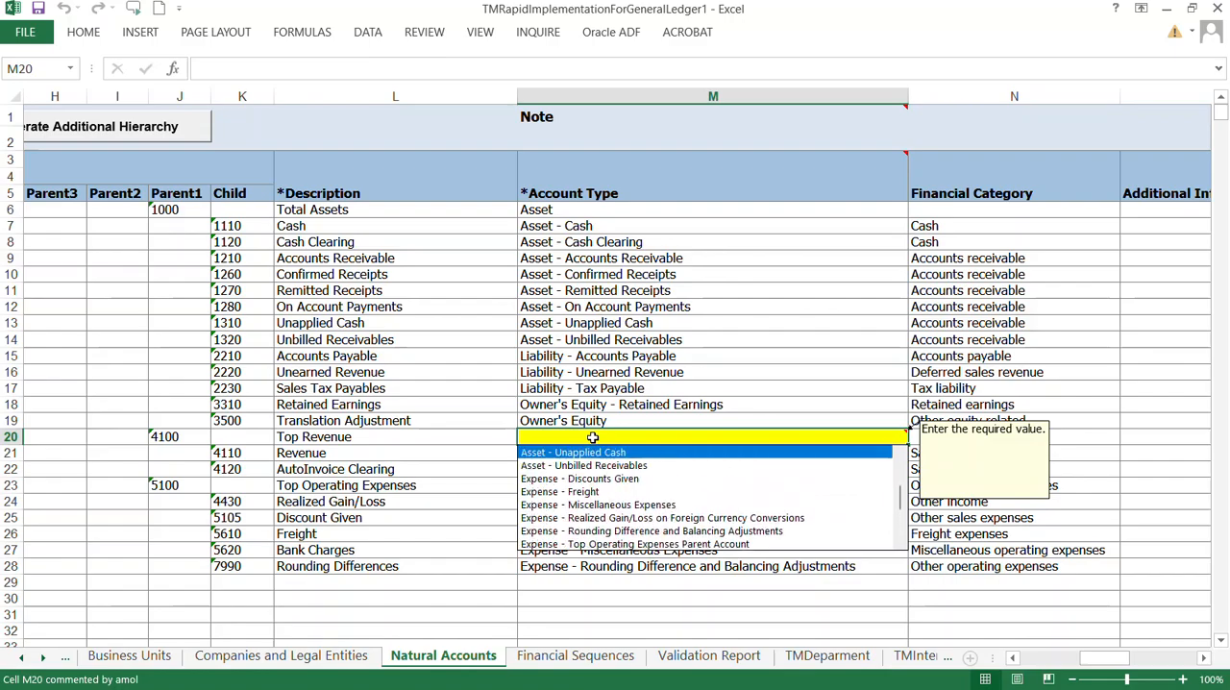
pyautogui.press('Up')
pyautogui.press('Up')
pyautogui.press('Up')
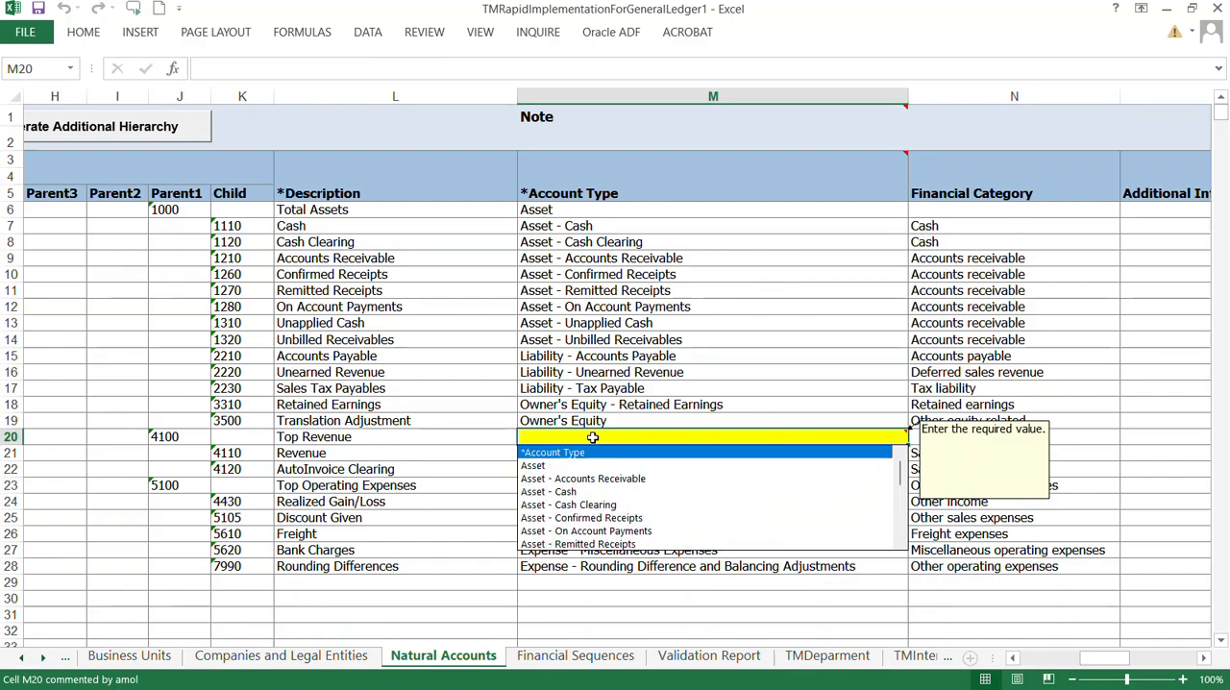
pyautogui.press('Down')
pyautogui.press('Down')
pyautogui.press('Down')
pyautogui.press('Up')
pyautogui.press('Up')
pyautogui.press('Up')
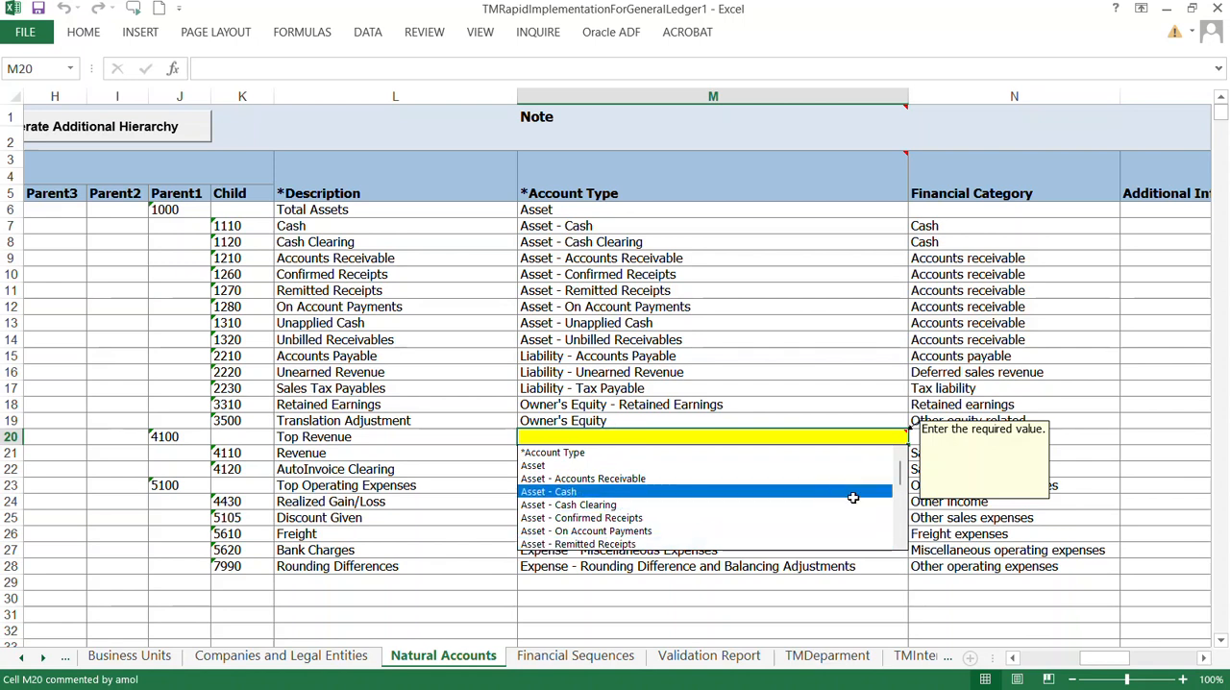
pyautogui.moveTo(898, 471); pyautogui.dragTo(895, 532)
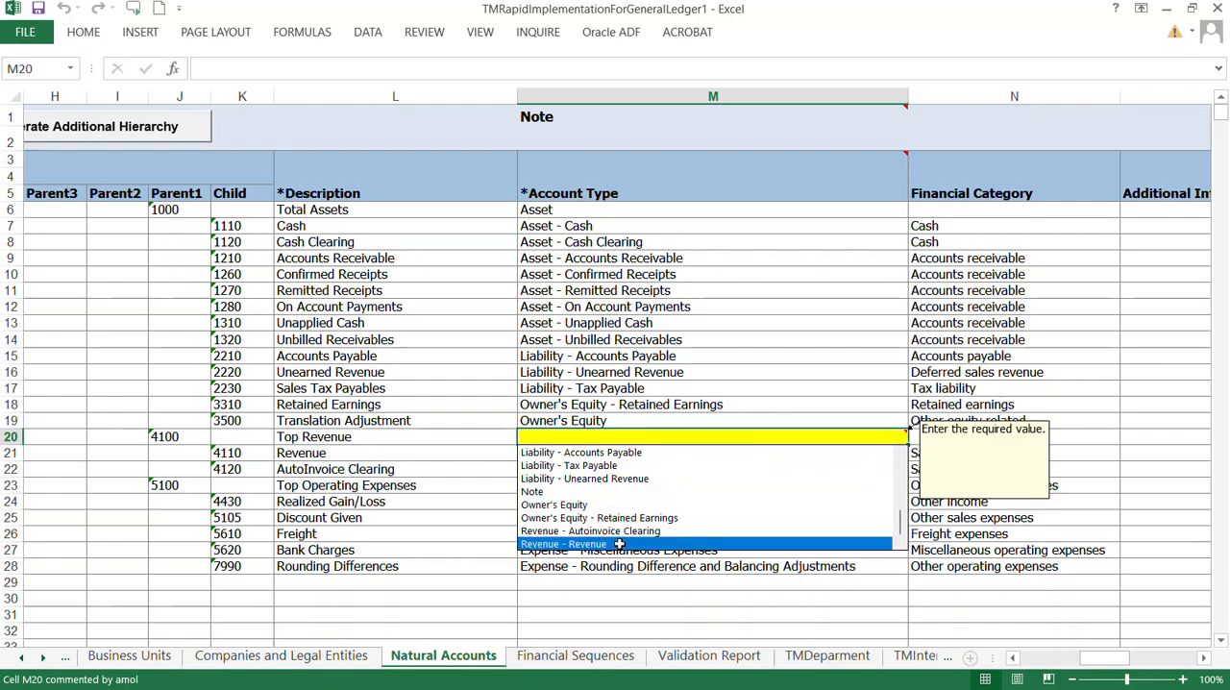
pyautogui.press('Escape')
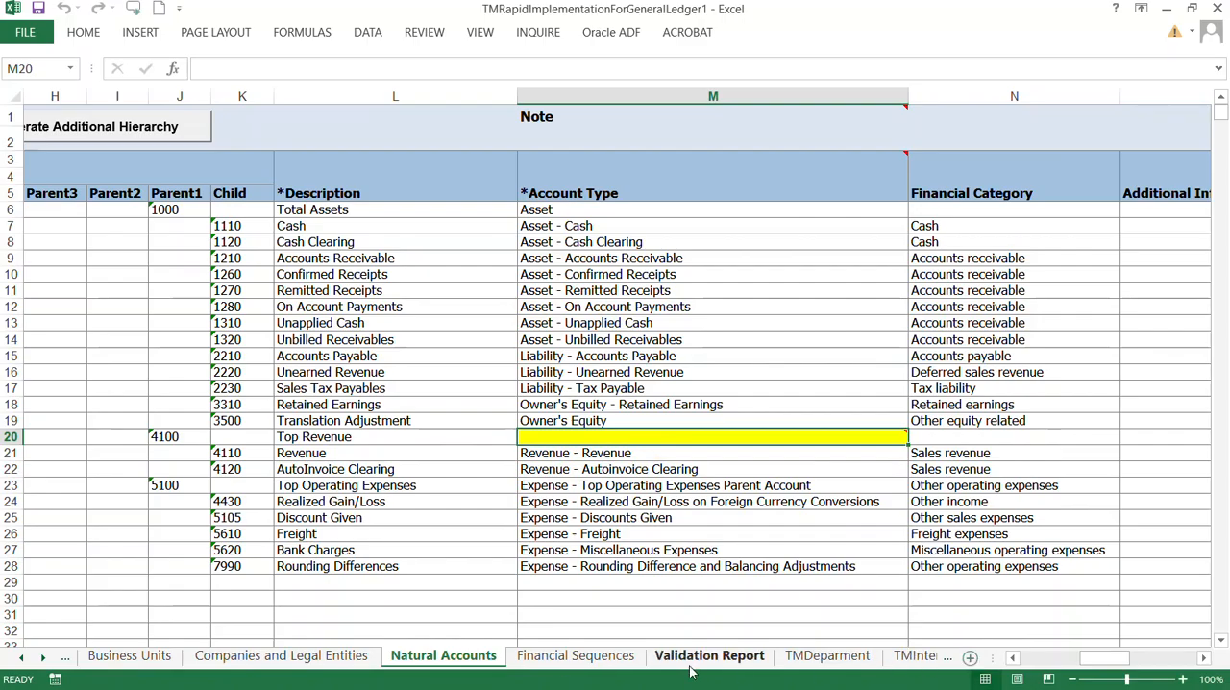
# Step: Go back through the segment sheets to the Validation Report sheet
pyautogui.click(868, 658)
pyautogui.click(915, 657)
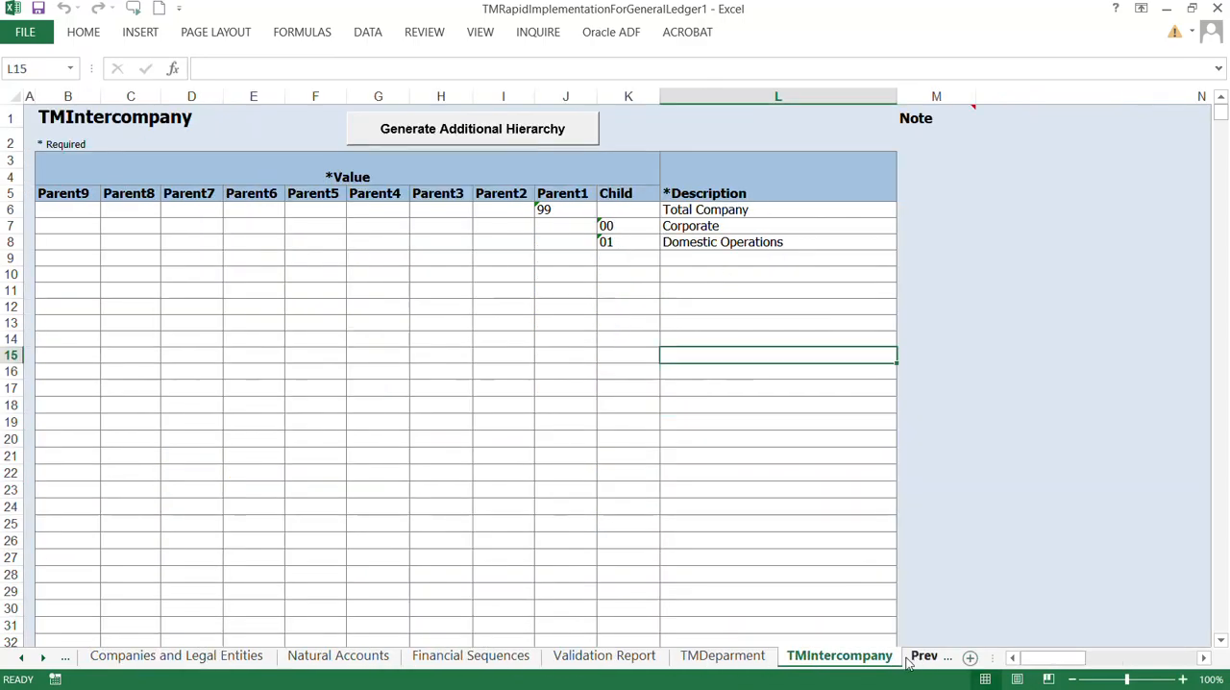
pyautogui.click(918, 658)
pyautogui.click(668, 661)
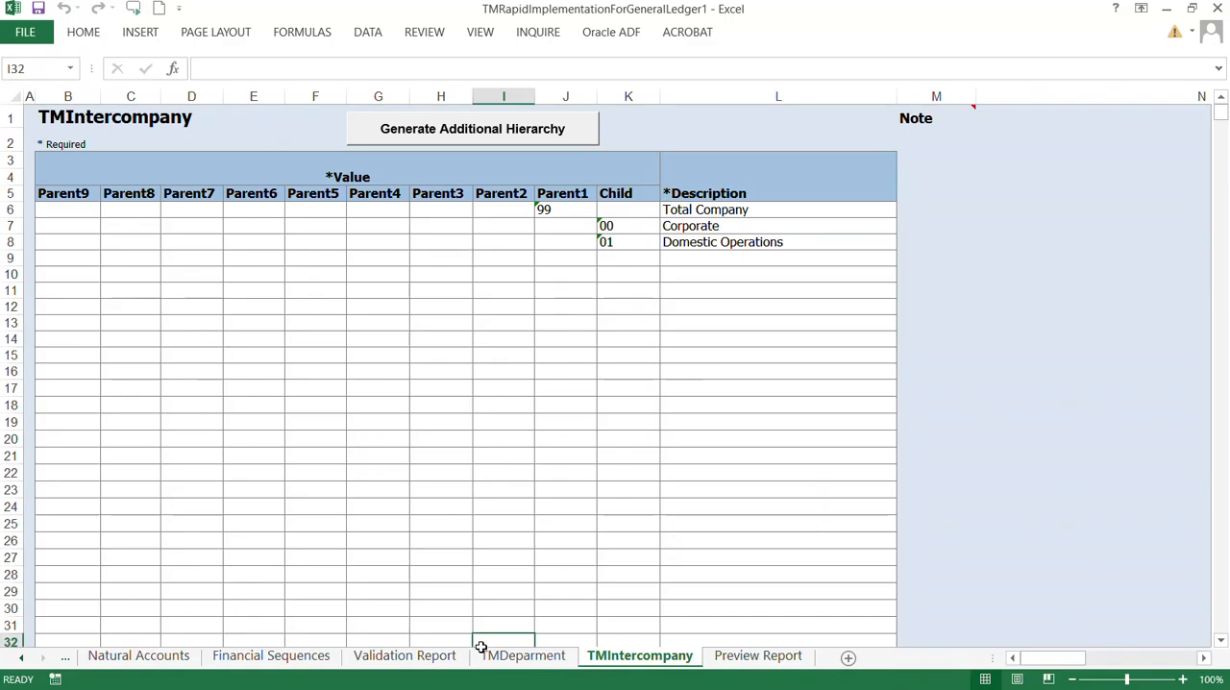
pyautogui.click(507, 661)
pyautogui.click(417, 663)
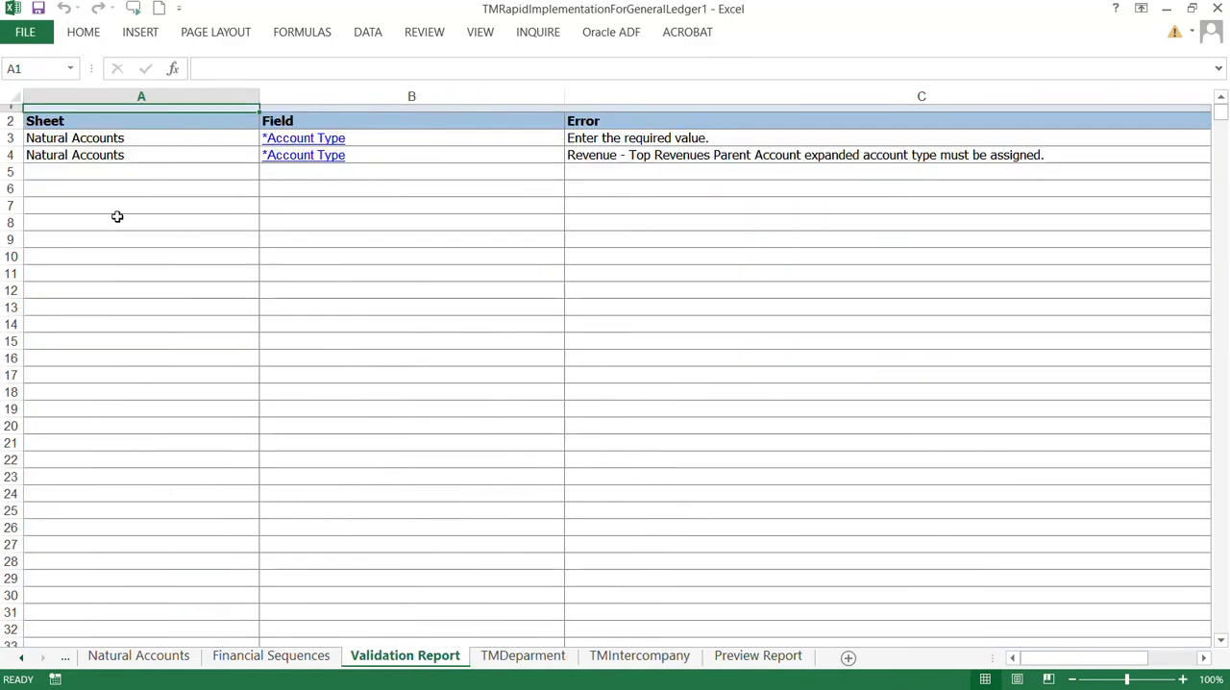
# Step: Copy the word Revenue from the error text about the Top Revenues Parent Account in the validation report
pyautogui.click(749, 156)
pyautogui.doubleClick(750, 157)
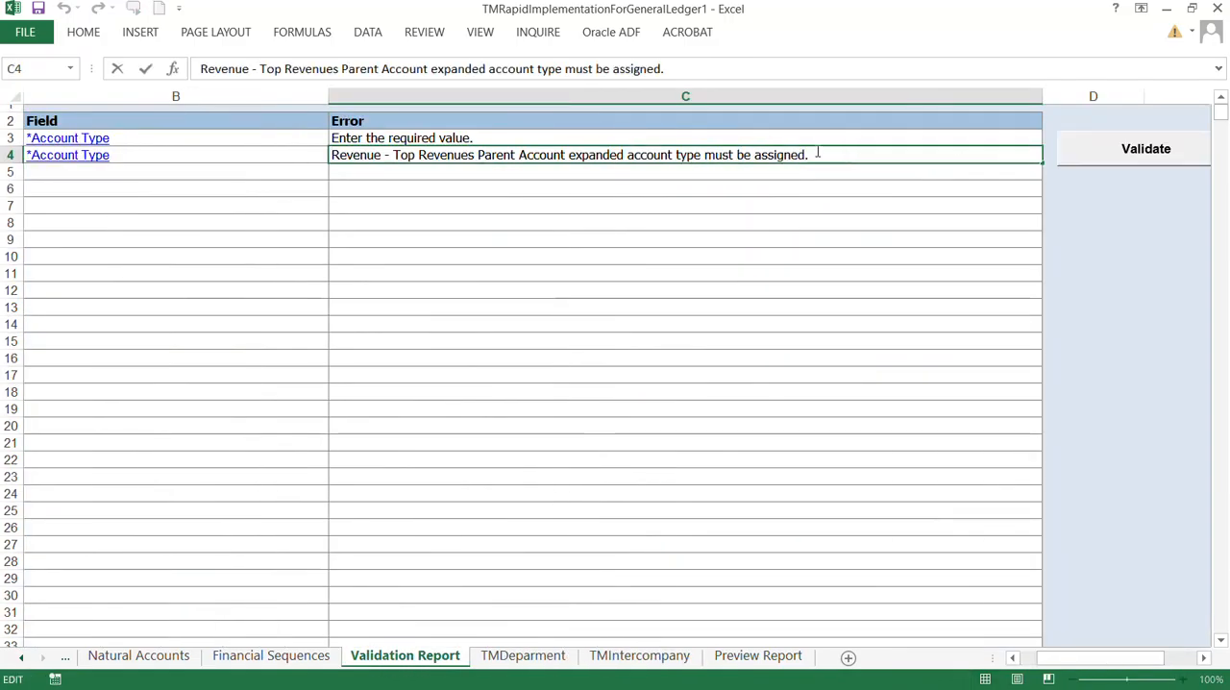
pyautogui.moveTo(816, 154); pyautogui.dragTo(314, 155)
pyautogui.click(376, 172)
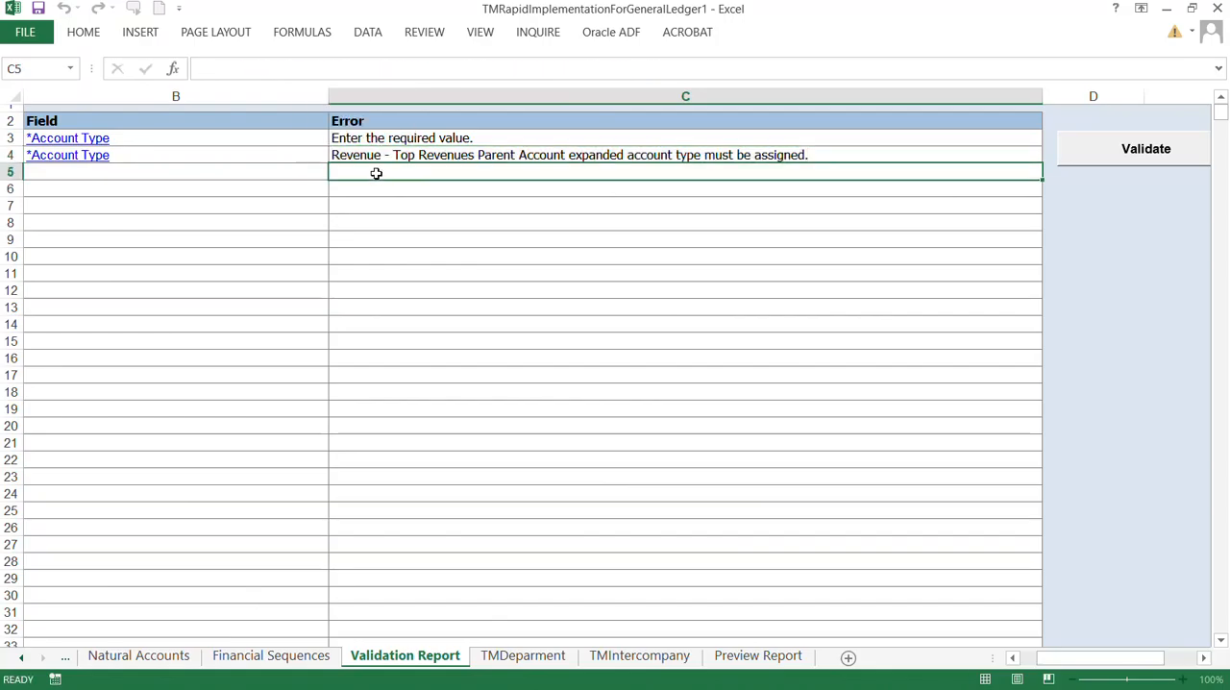
pyautogui.click(382, 154)
pyautogui.doubleClick(377, 153)
pyautogui.doubleClick(378, 154)
pyautogui.hotkey('ctrl', 'c')
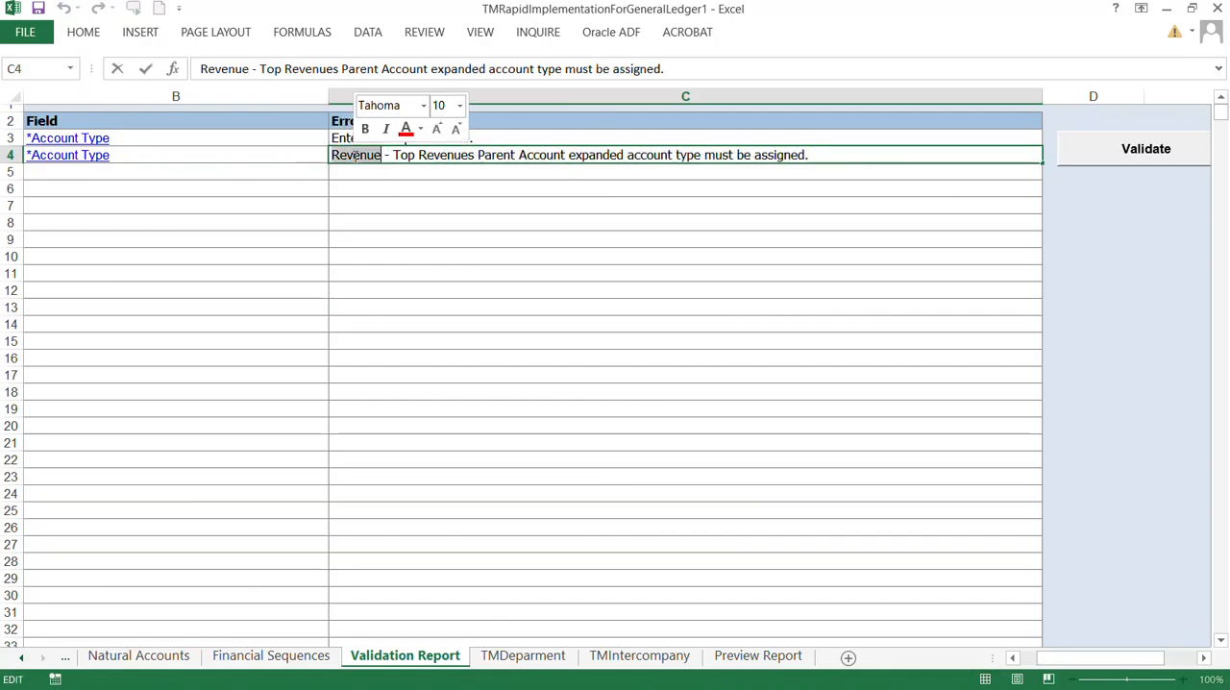
pyautogui.click(543, 395)
# Step: On the Natural Accounts sheet, set the account type of 4100 Top Revenue to "Revenue - Top Revenues Parent Account"
pyautogui.click(271, 656)
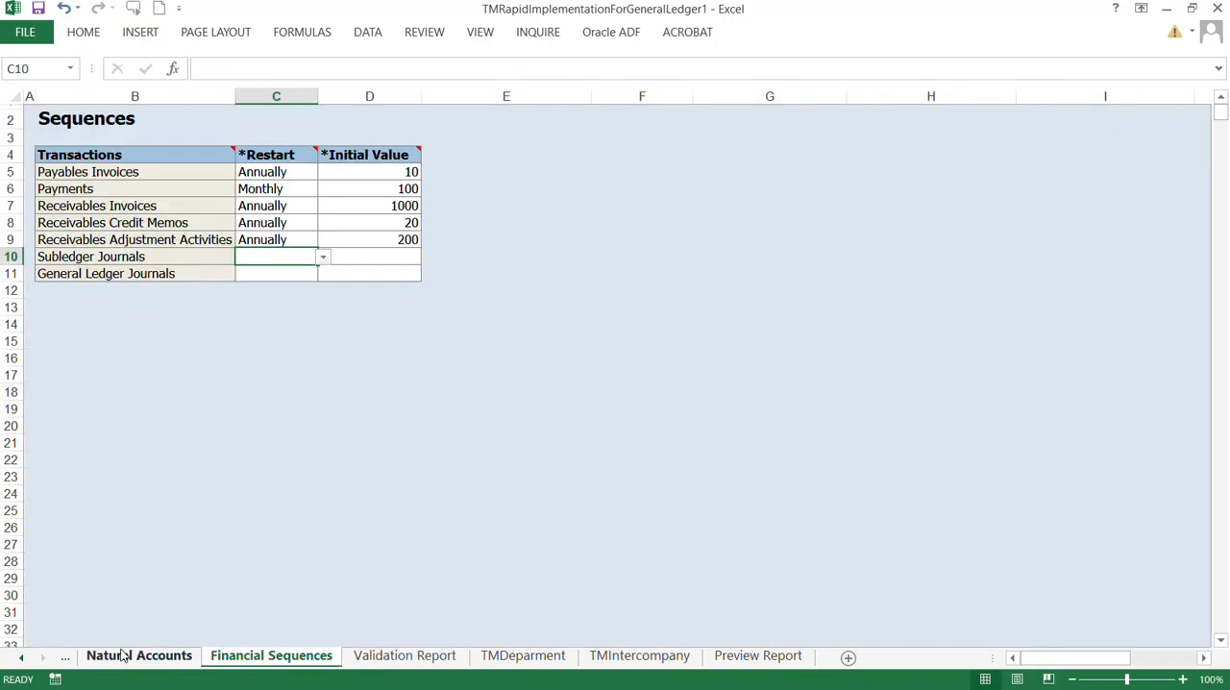
pyautogui.click(139, 656)
pyautogui.click(720, 438)
pyautogui.doubleClick(810, 438)
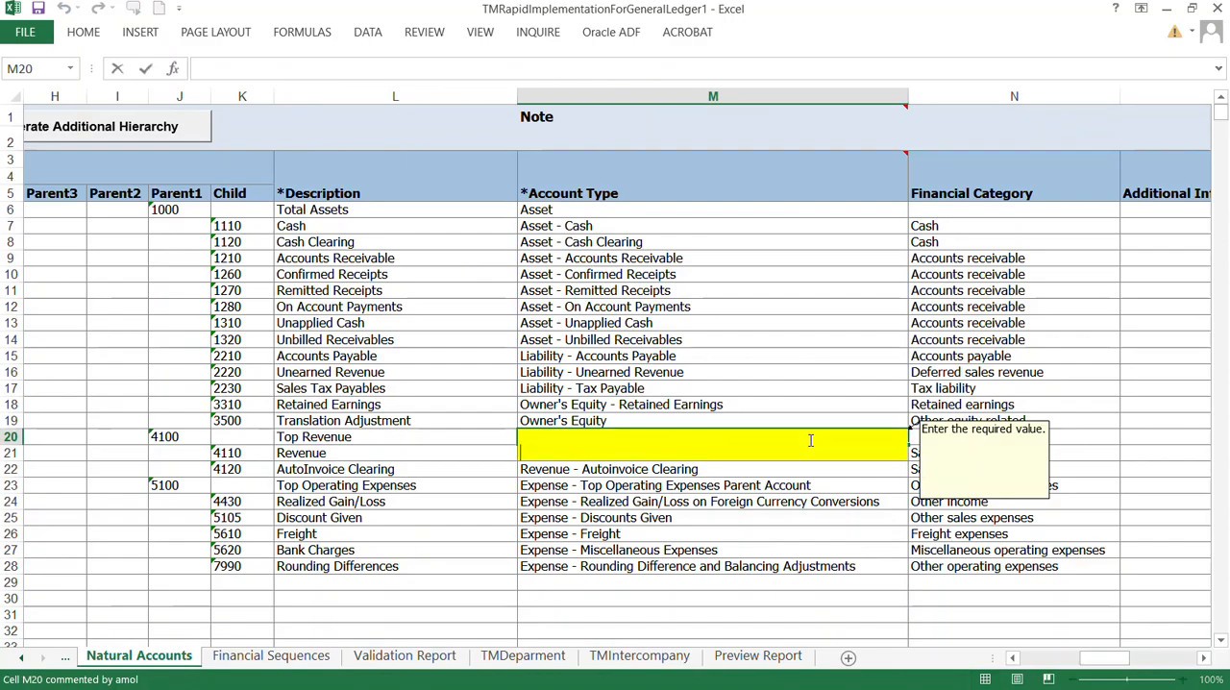
pyautogui.hotkey('ctrl', 'v')
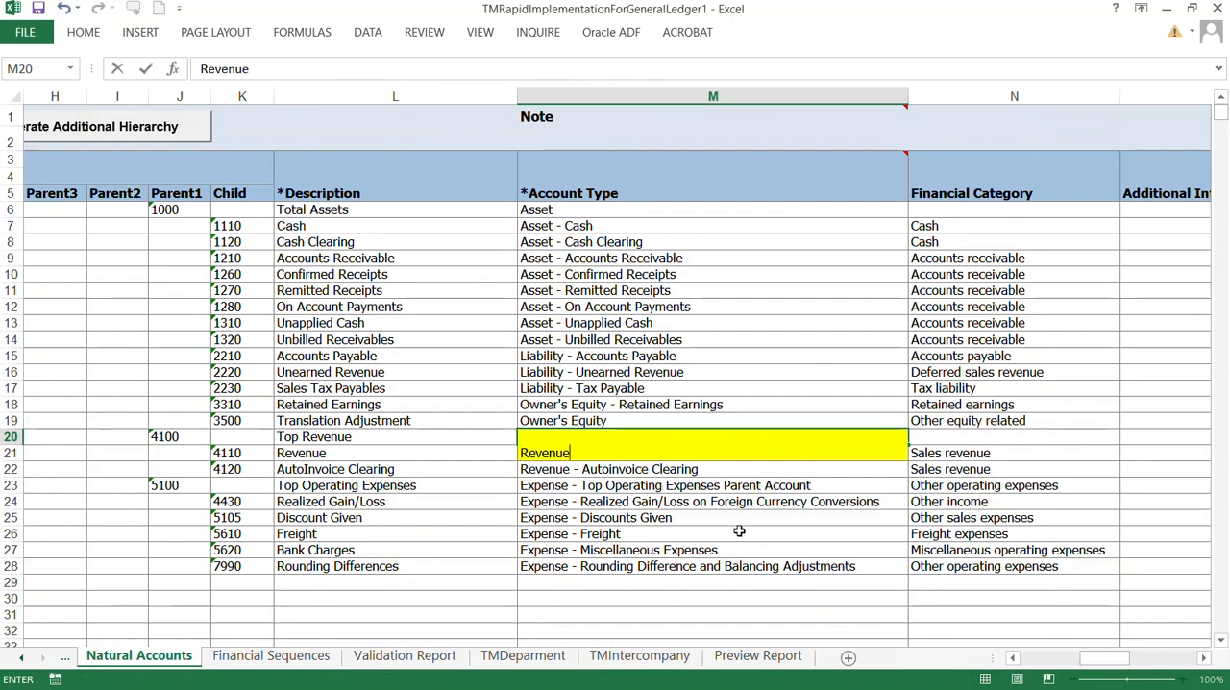
pyautogui.click(739, 531)
pyautogui.click(631, 438)
pyautogui.hotkey('alt', 'Down')
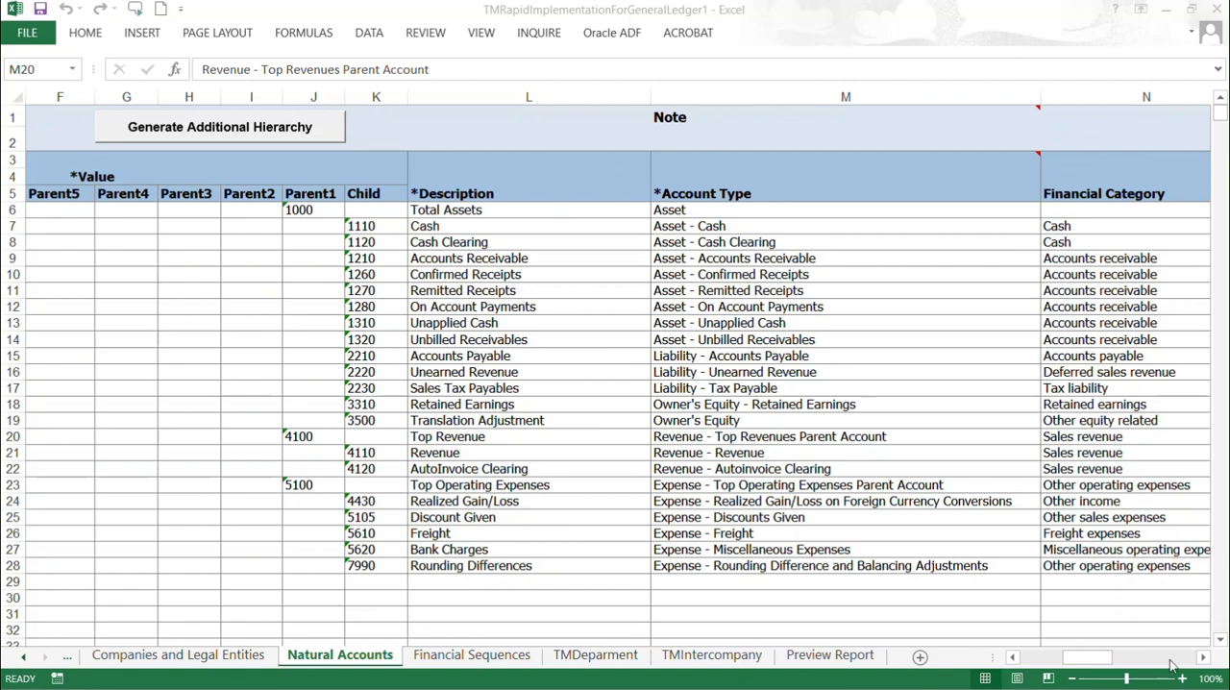
pyautogui.click(456, 423)
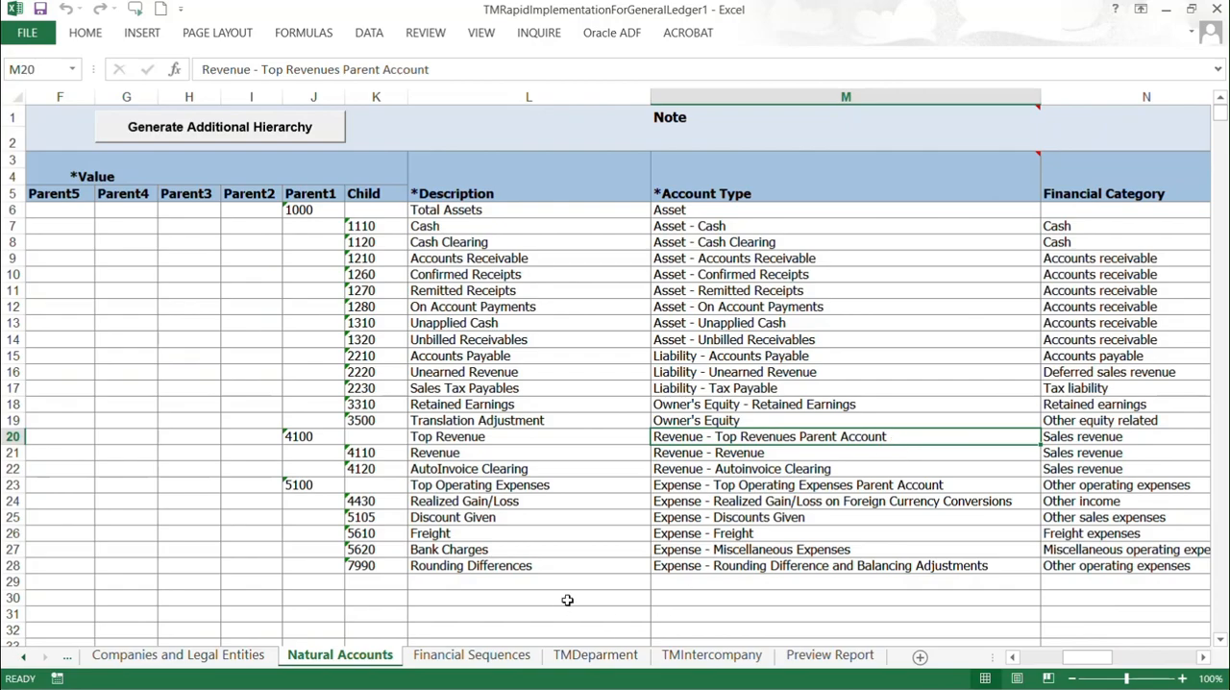
# Step: Check the restart settings for Payments and Receivables Invoices on the Financial Sequences sheet
pyautogui.click(474, 661)
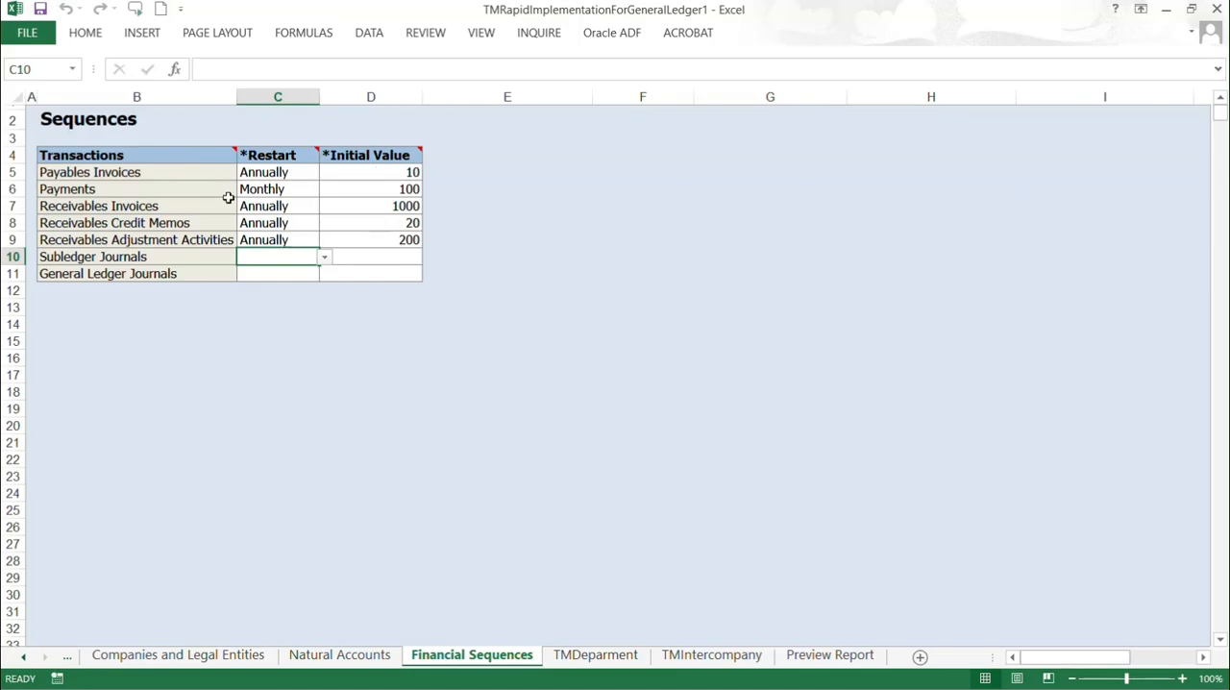
pyautogui.click(264, 190)
pyautogui.click(272, 208)
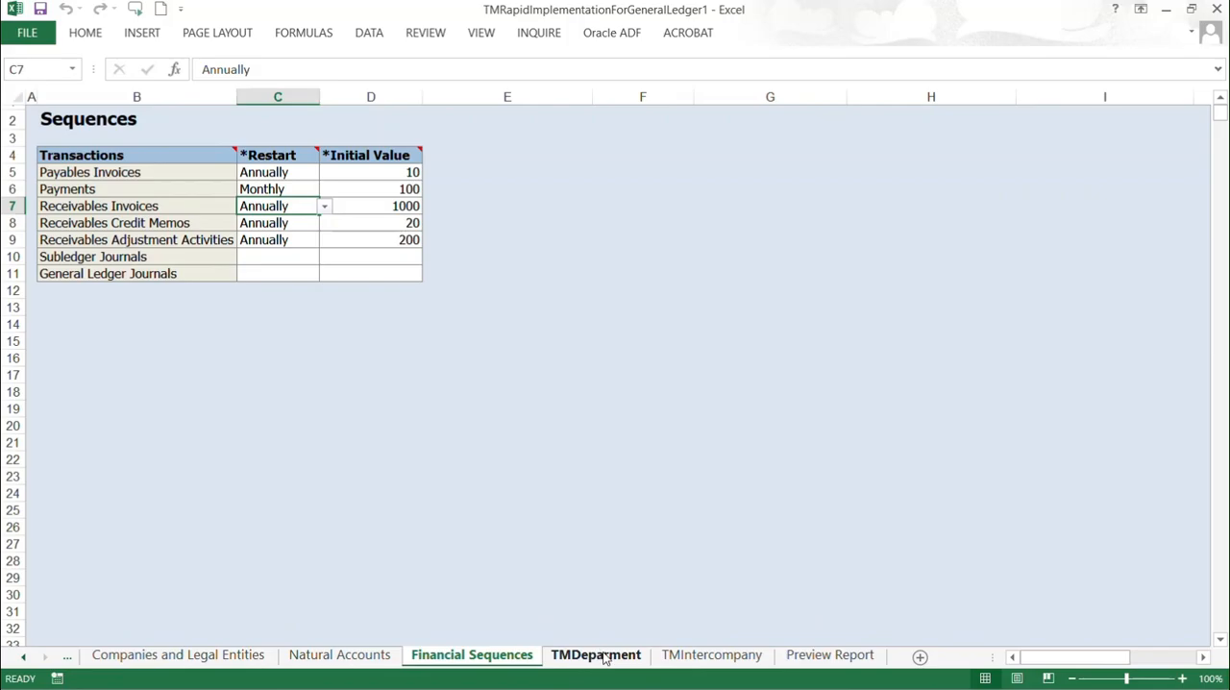
# Step: Revalidate the workbook from the COA, Calendar, and Ledger sheet and accept the preview of the sample reports
pyautogui.click(23, 656)
pyautogui.click(23, 657)
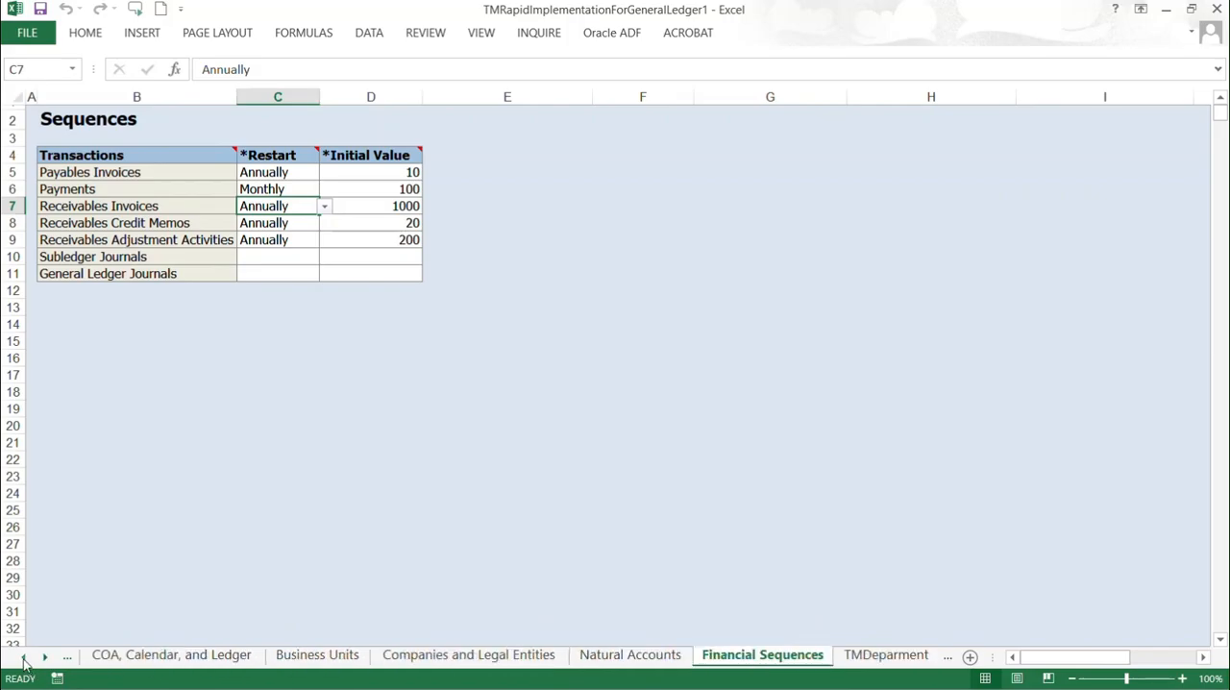
pyautogui.click(189, 661)
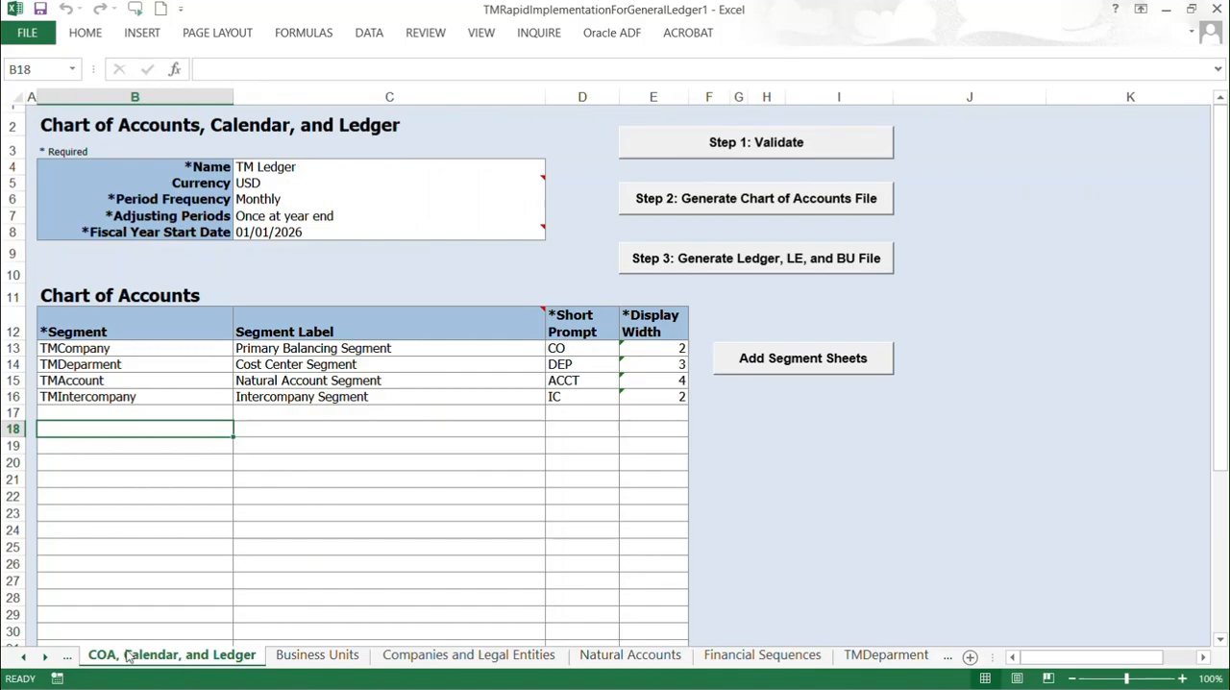
pyautogui.click(768, 146)
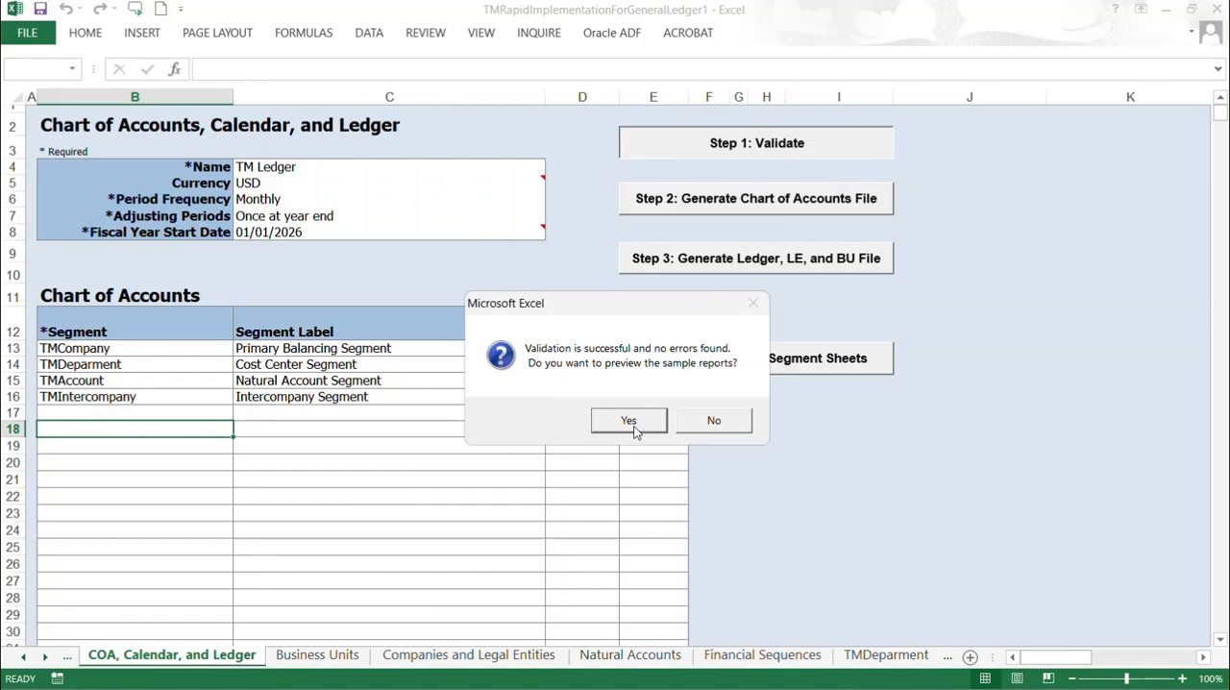
pyautogui.click(630, 423)
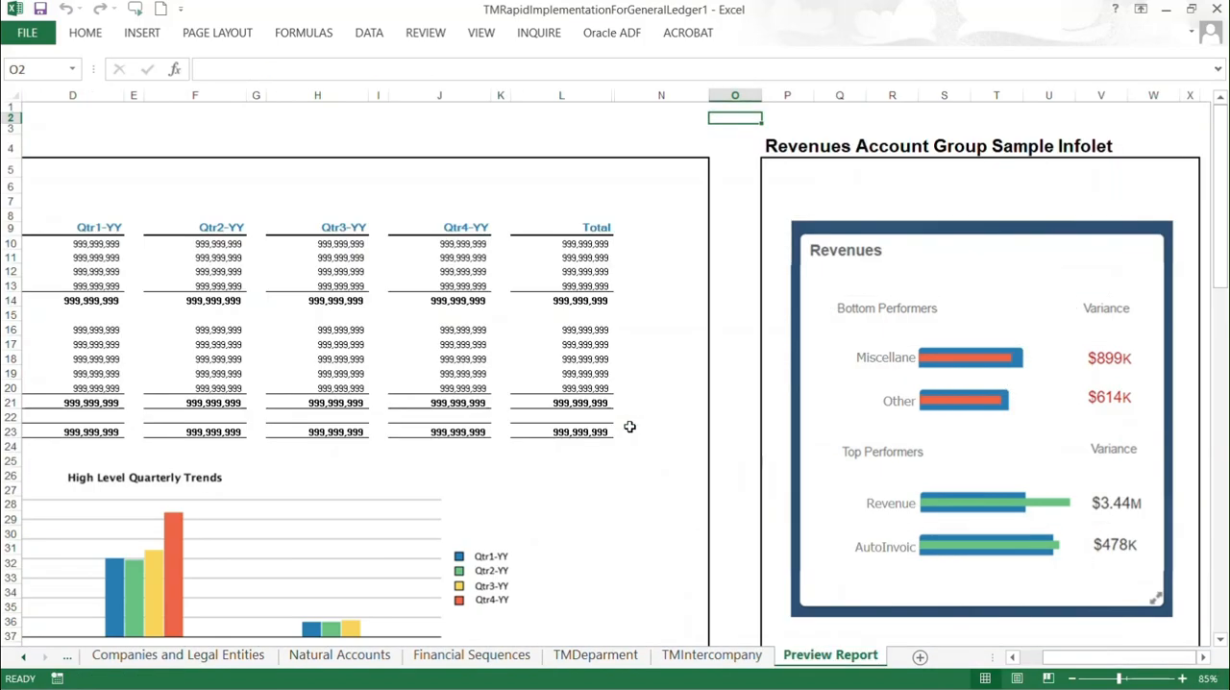
# Step: Look over the full sample Rolling Quarterly Income Statement and return to the COA, Calendar, and Ledger sheet
pyautogui.click(1012, 656)
pyautogui.scroll(-1, 745, 343)
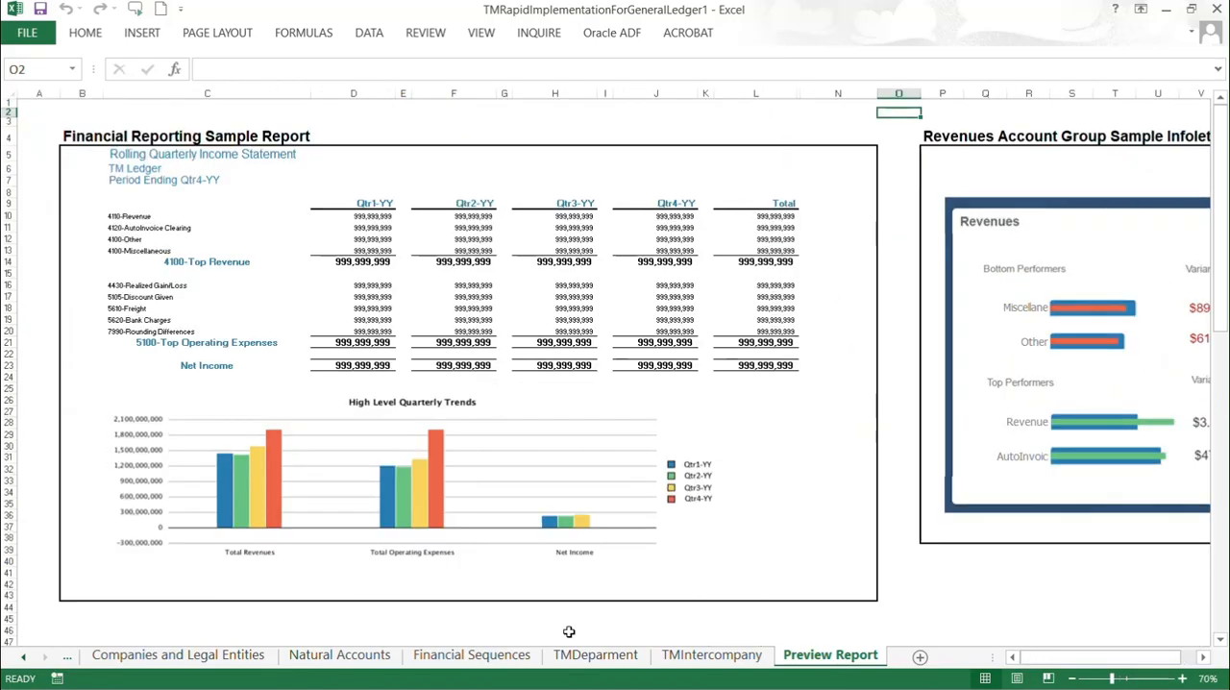
pyautogui.click(25, 658)
pyautogui.click(25, 658)
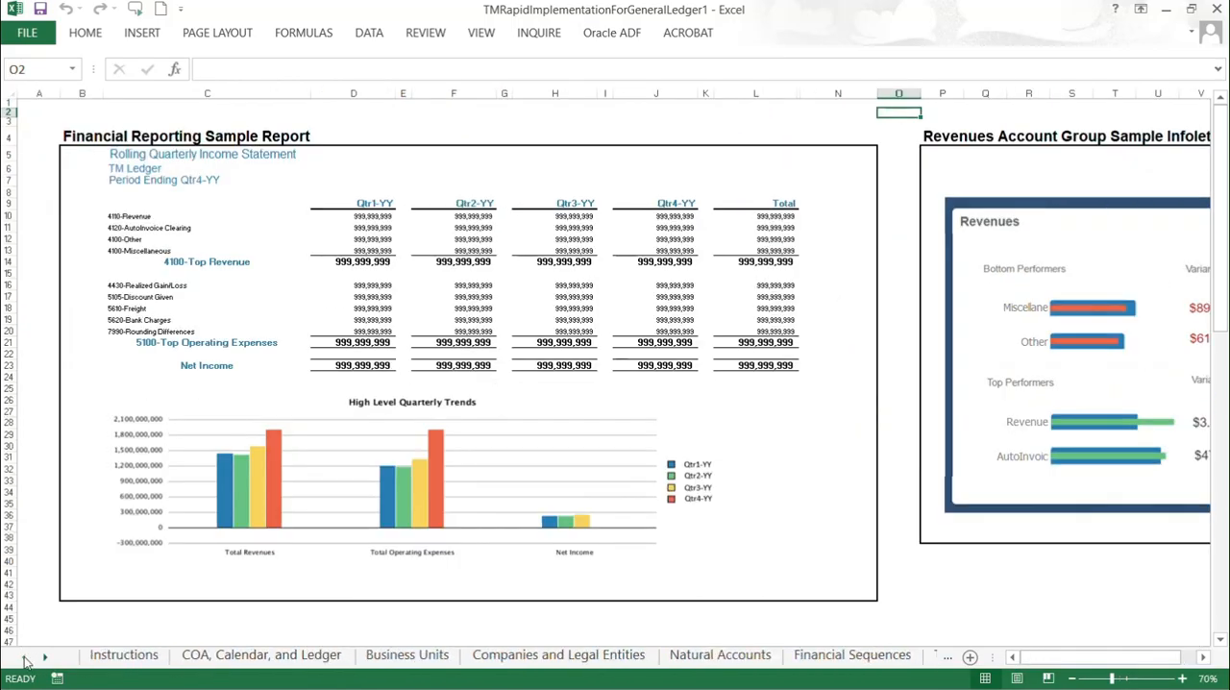
pyautogui.click(233, 663)
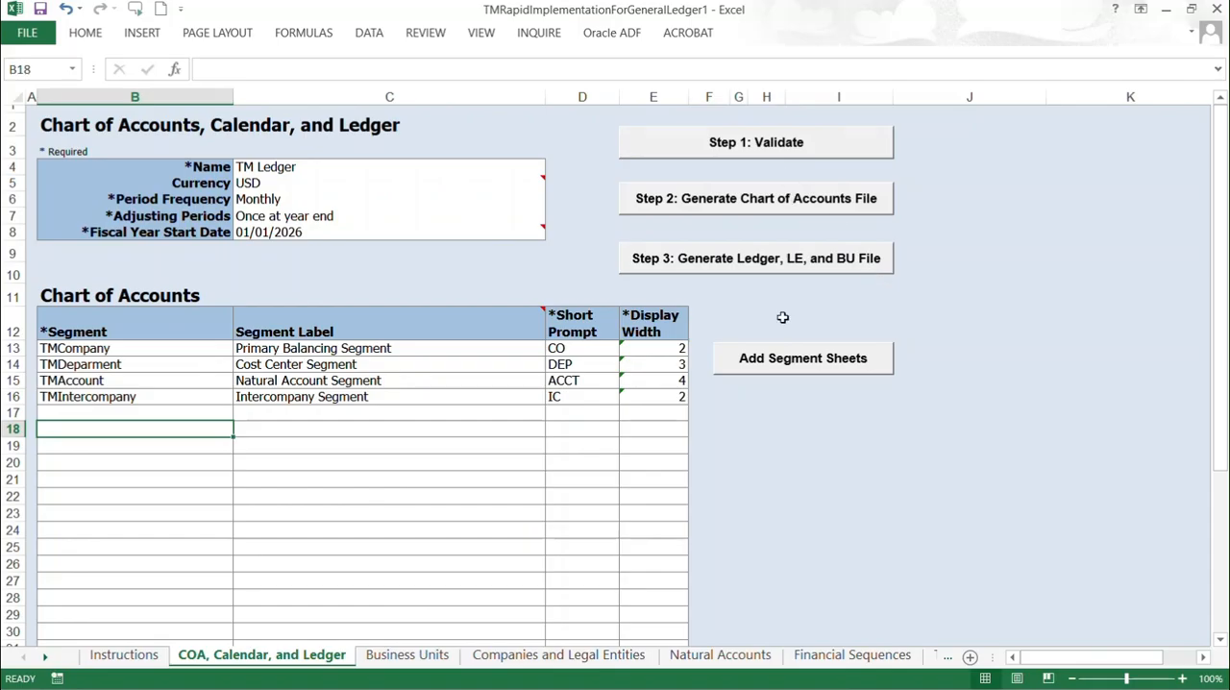
# Step: Generate the chart of accounts file and save it as ChartOfAccounts in the upload\upload\COA folder on the E: drive
pyautogui.click(754, 200)
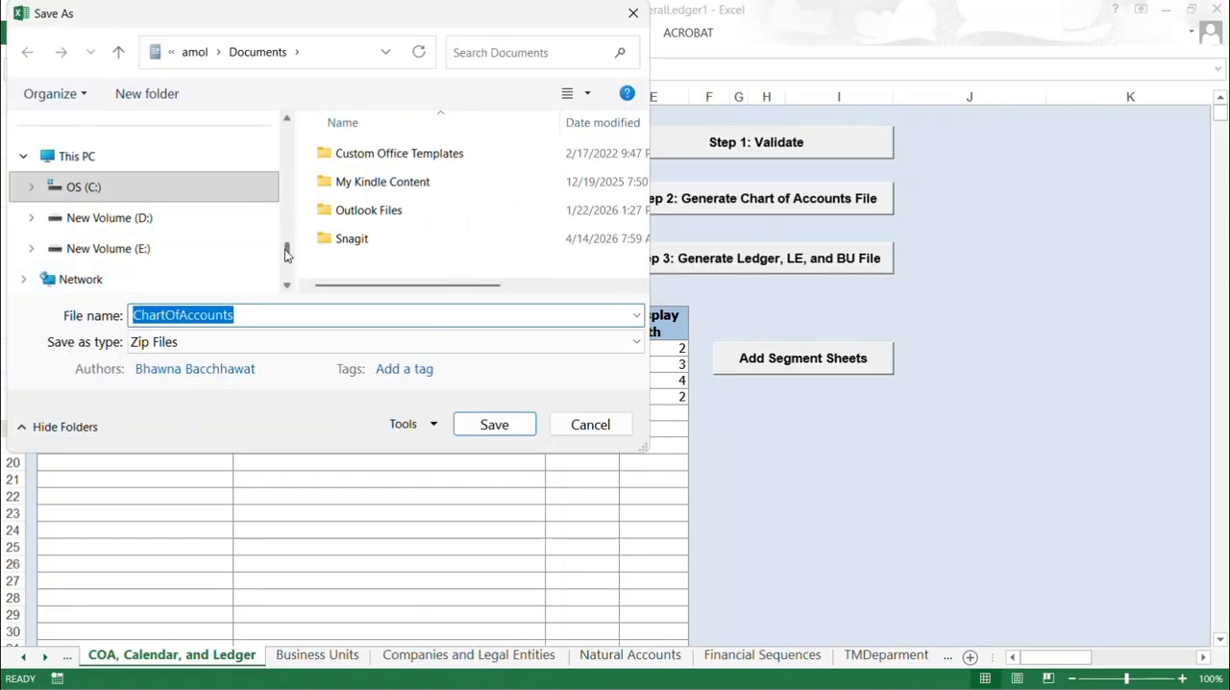
pyautogui.moveTo(286, 252); pyautogui.dragTo(285, 273)
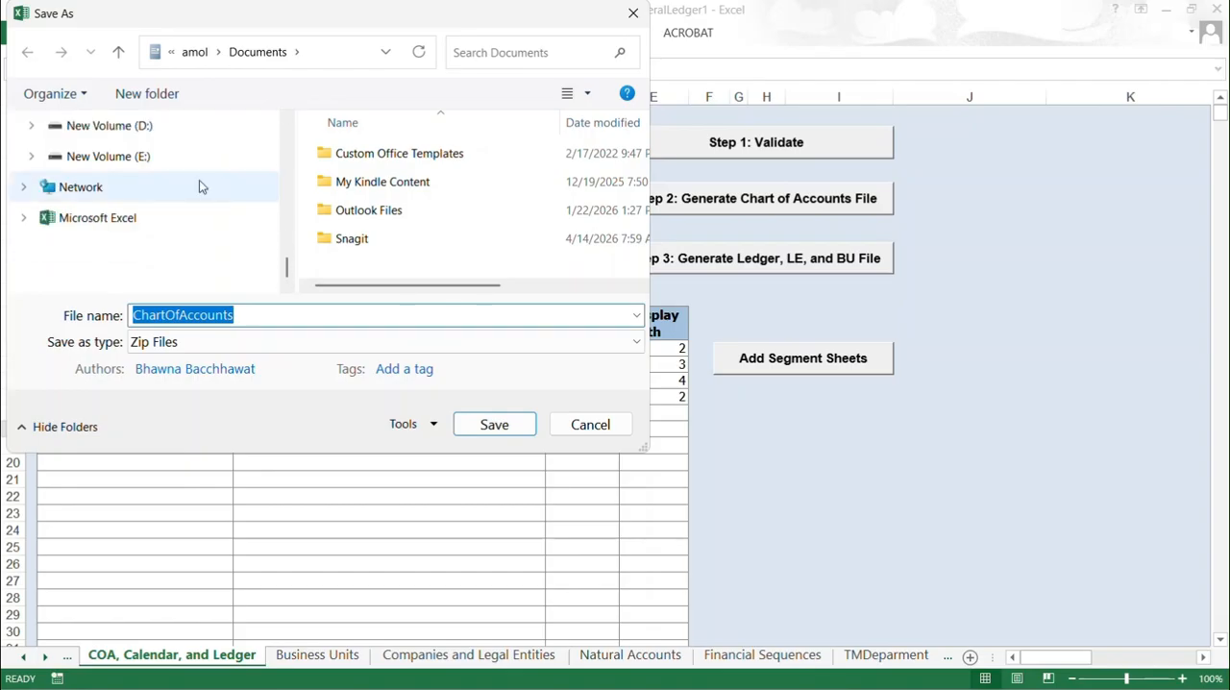
pyautogui.scroll(1, 284, 165)
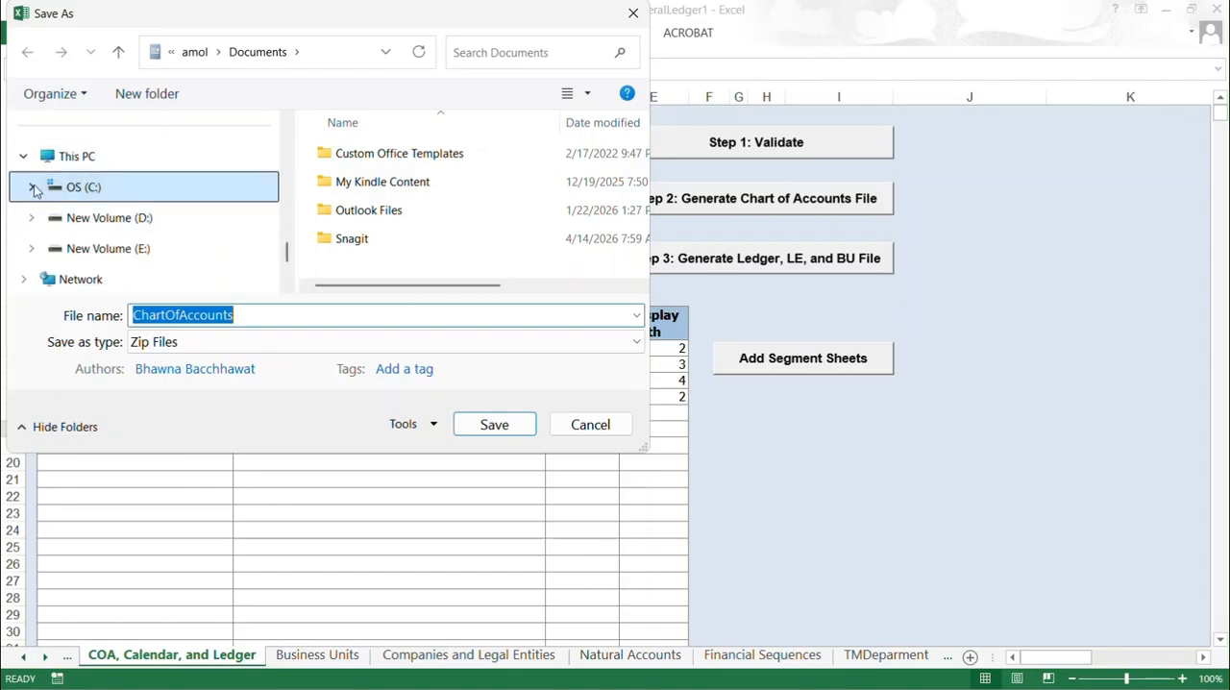
pyautogui.click(144, 253)
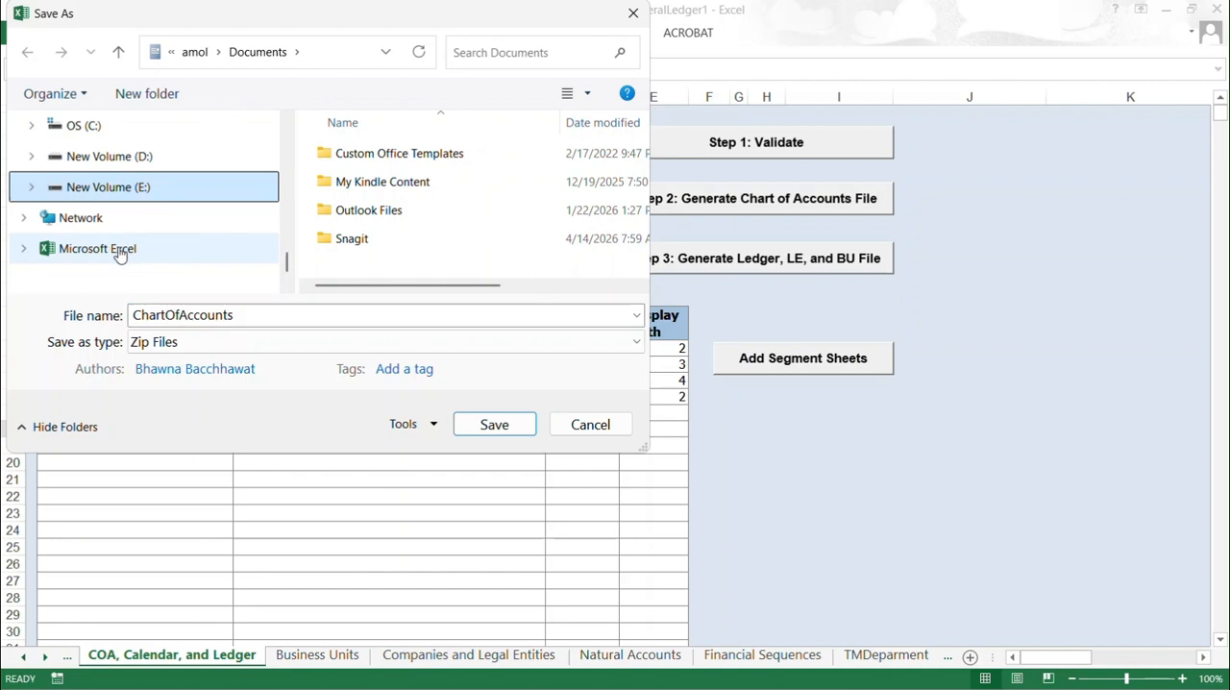
pyautogui.moveTo(644, 137); pyautogui.dragTo(643, 274)
pyautogui.click(370, 211)
pyautogui.doubleClick(370, 211)
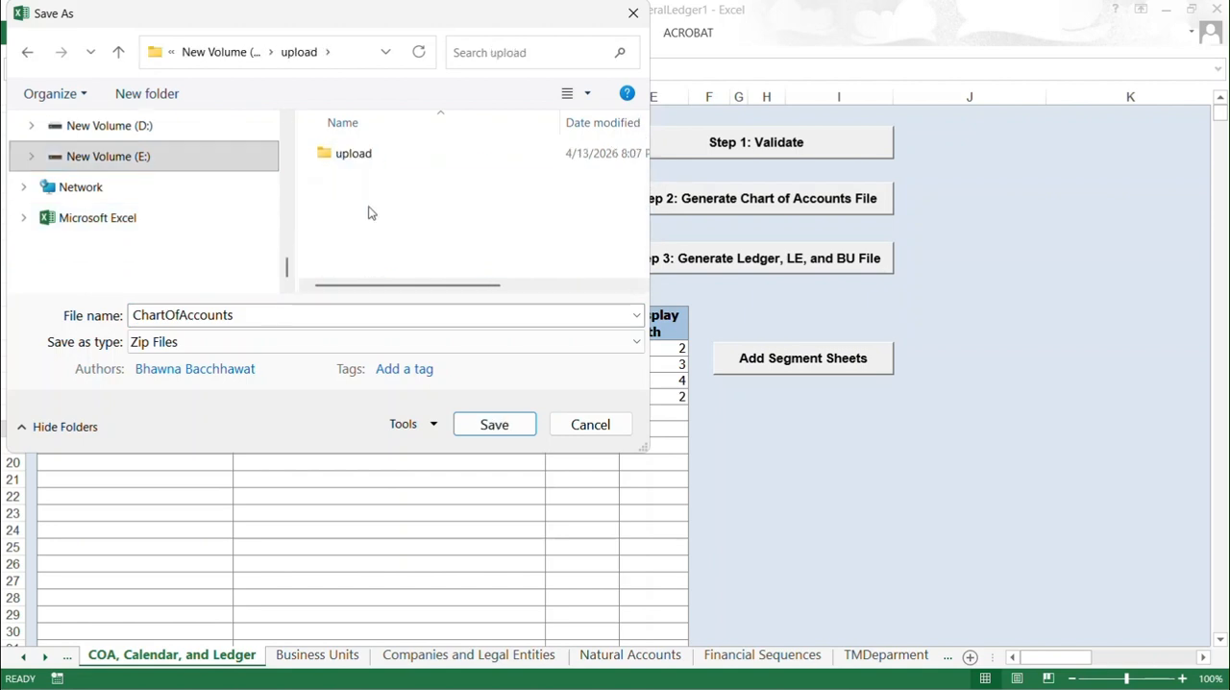
pyautogui.doubleClick(364, 157)
pyautogui.doubleClick(367, 151)
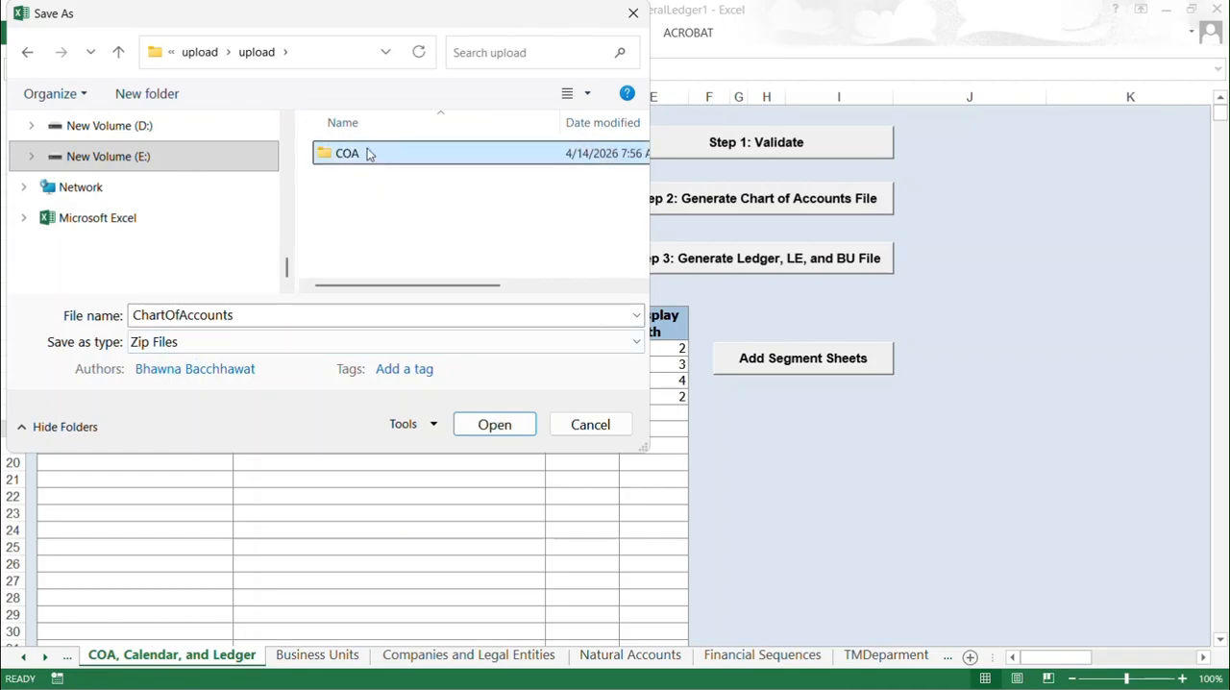
pyautogui.click(494, 425)
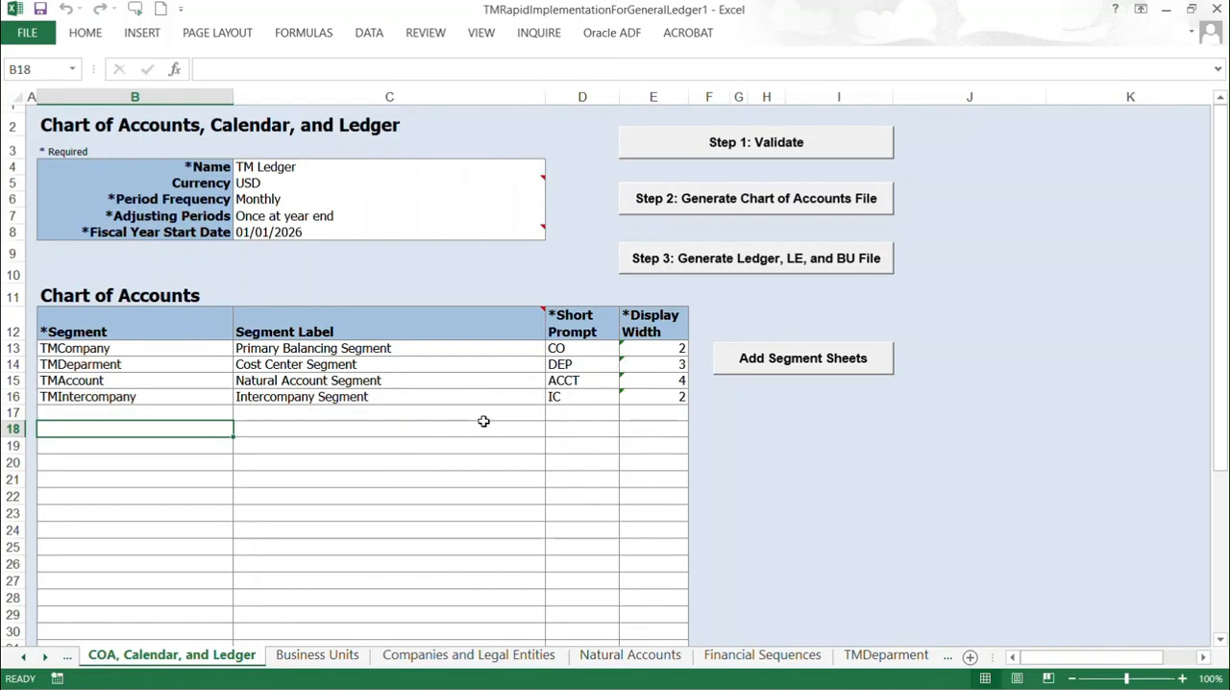
# Step: Generate the ledger, LE, and BU file and save it as V1FinancialsCommonEntities in the COA folder
pyautogui.click(761, 257)
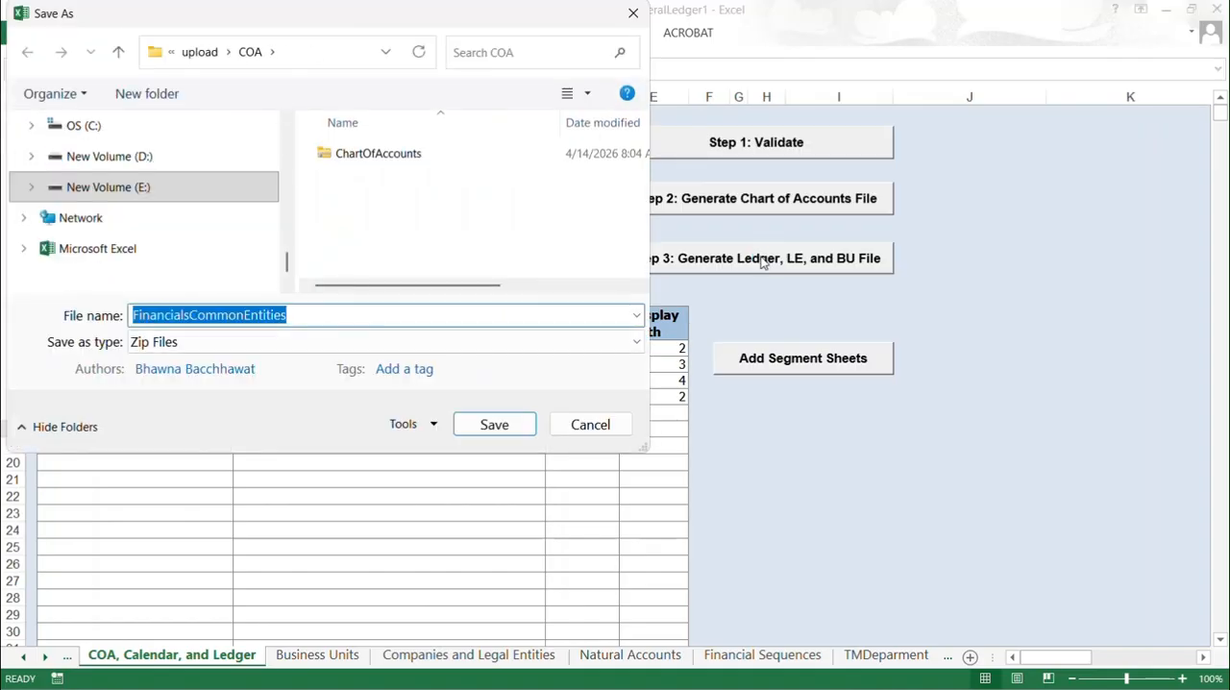
pyautogui.click(235, 316)
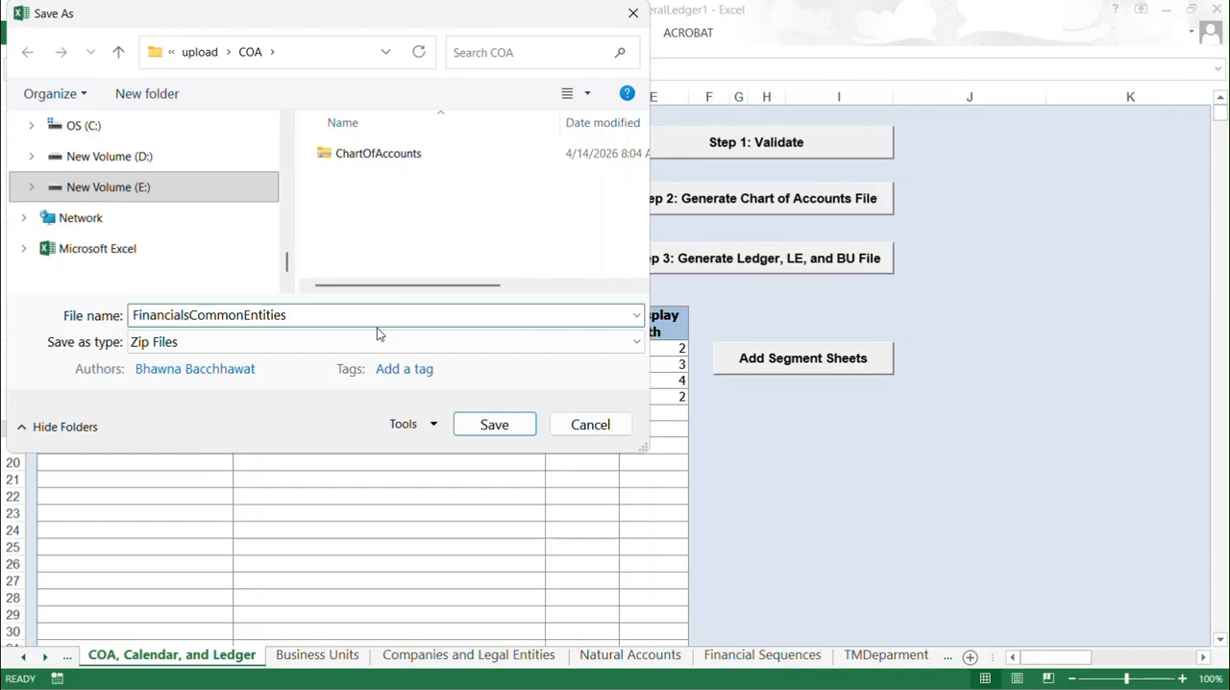
pyautogui.write('V1')
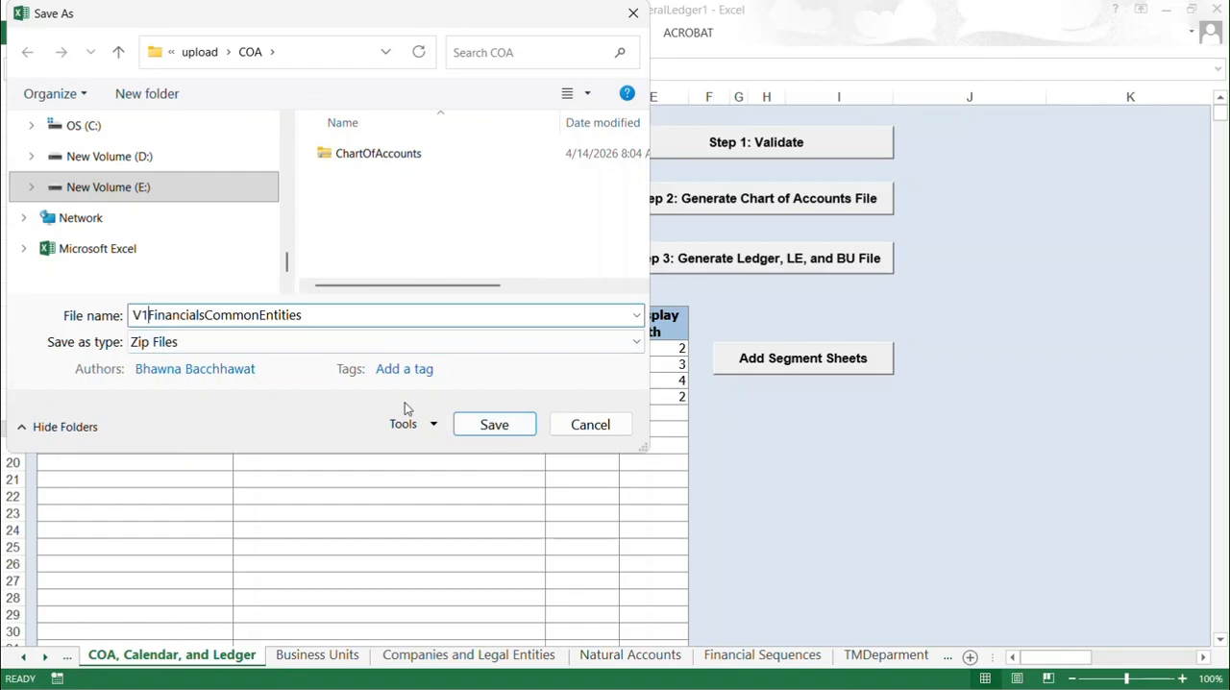
pyautogui.click(494, 425)
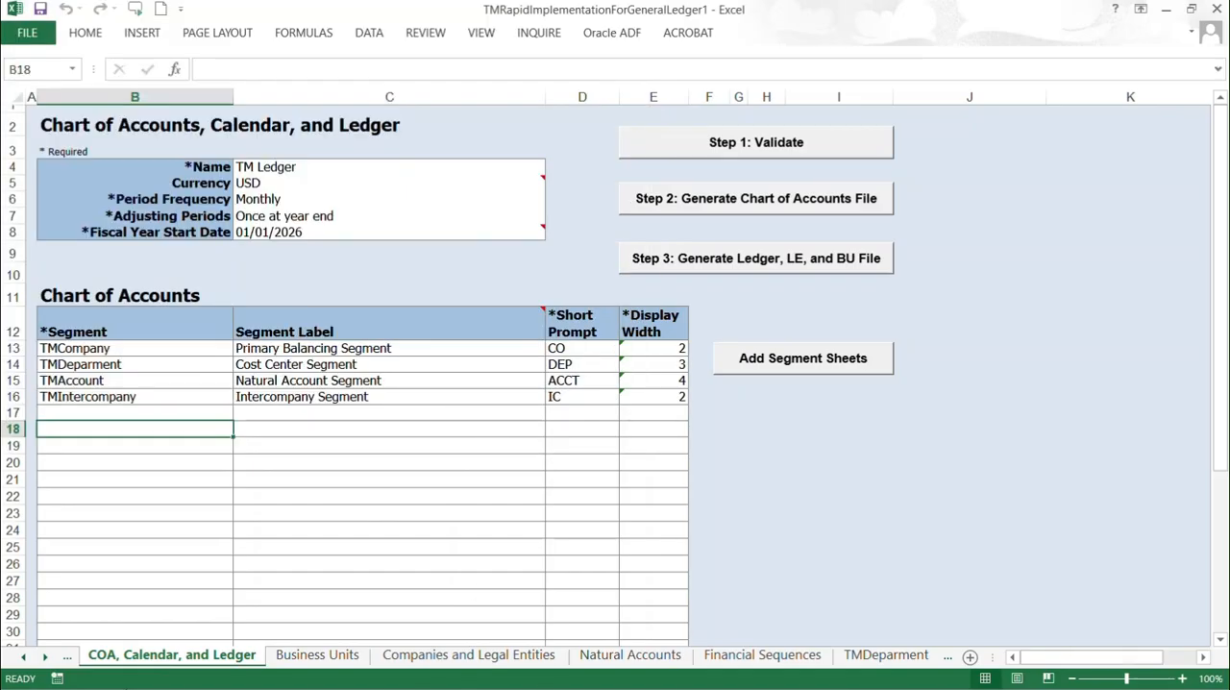
# Step: Switch to the COA folder in File Explorer and check the ChartOfAccounts and V1FinancialsCommonEntities zip files
pyautogui.hotkey('alt', 'Tab')
pyautogui.hotkey('alt', 'Tab')
pyautogui.hotkey('alt', 'Tab')
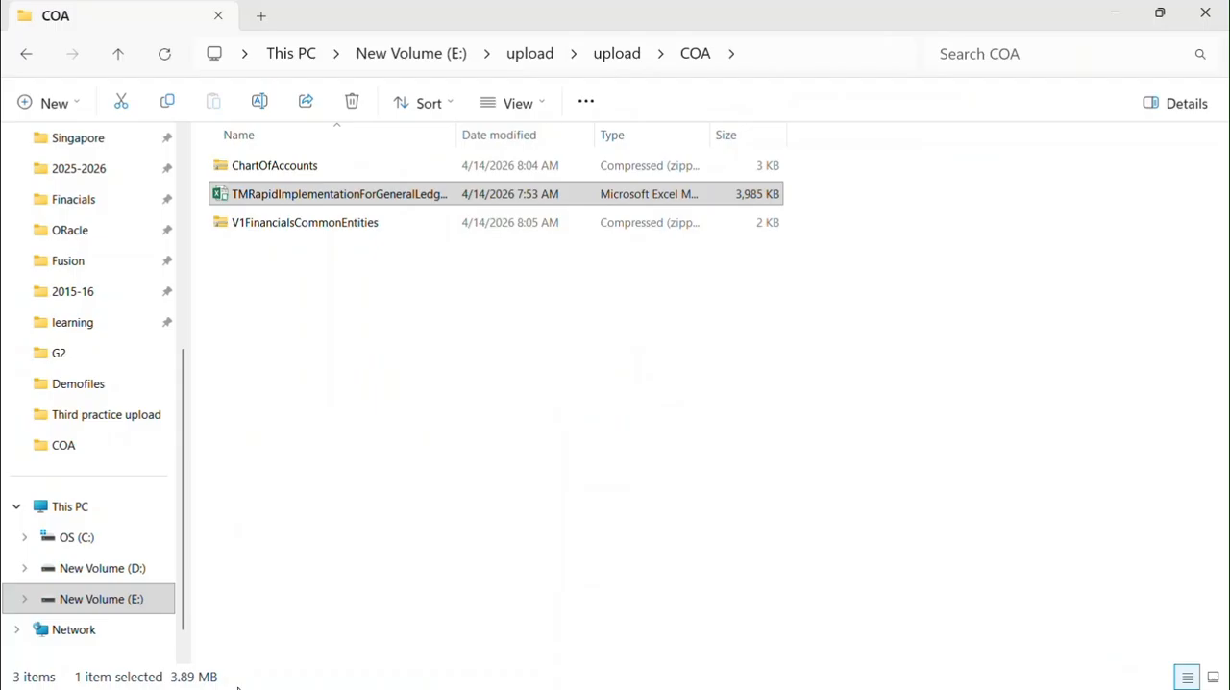
pyautogui.click(293, 171)
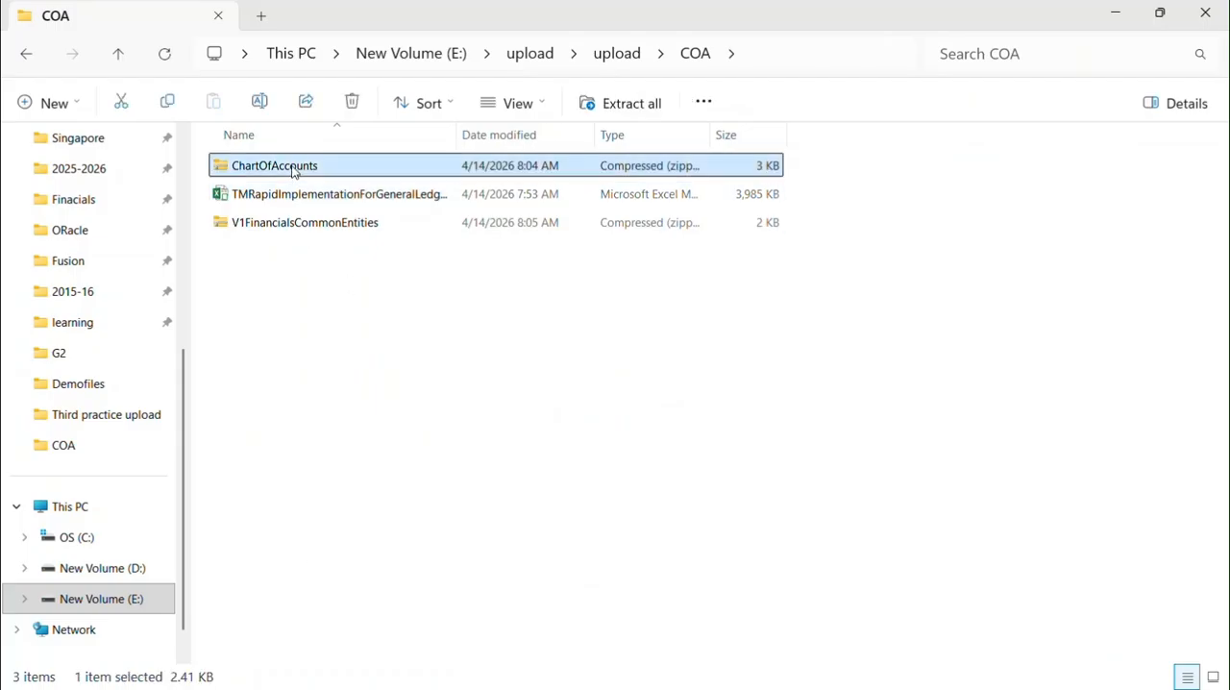
pyautogui.click(314, 228)
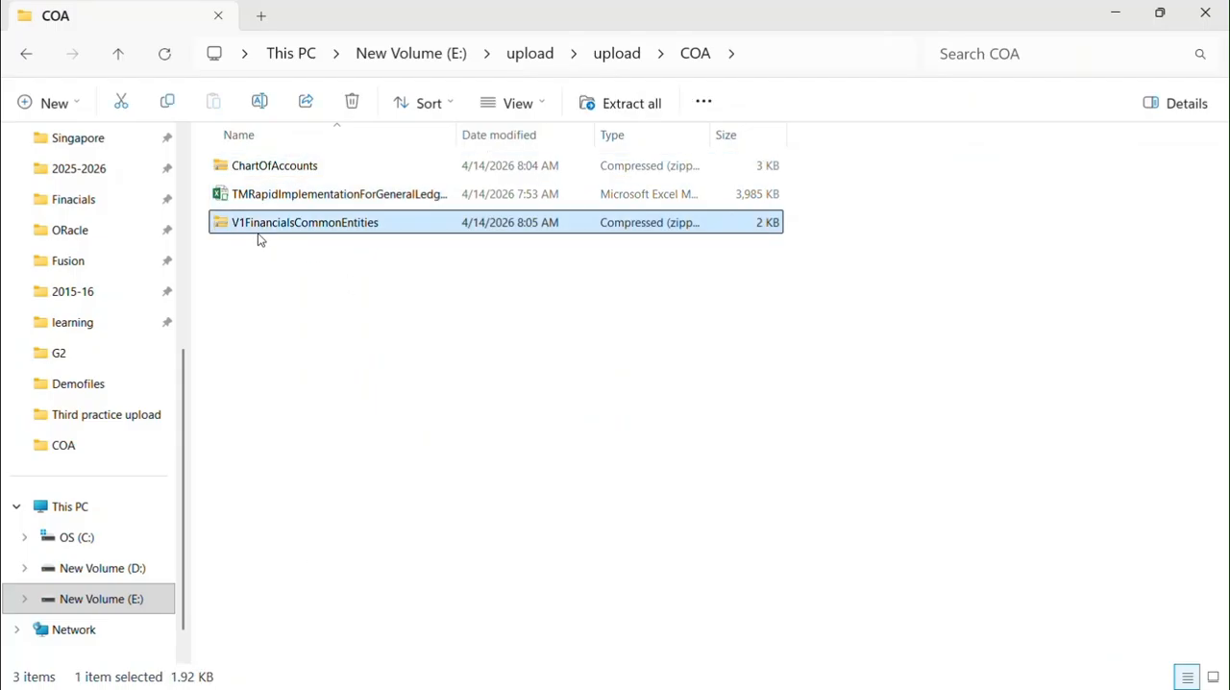